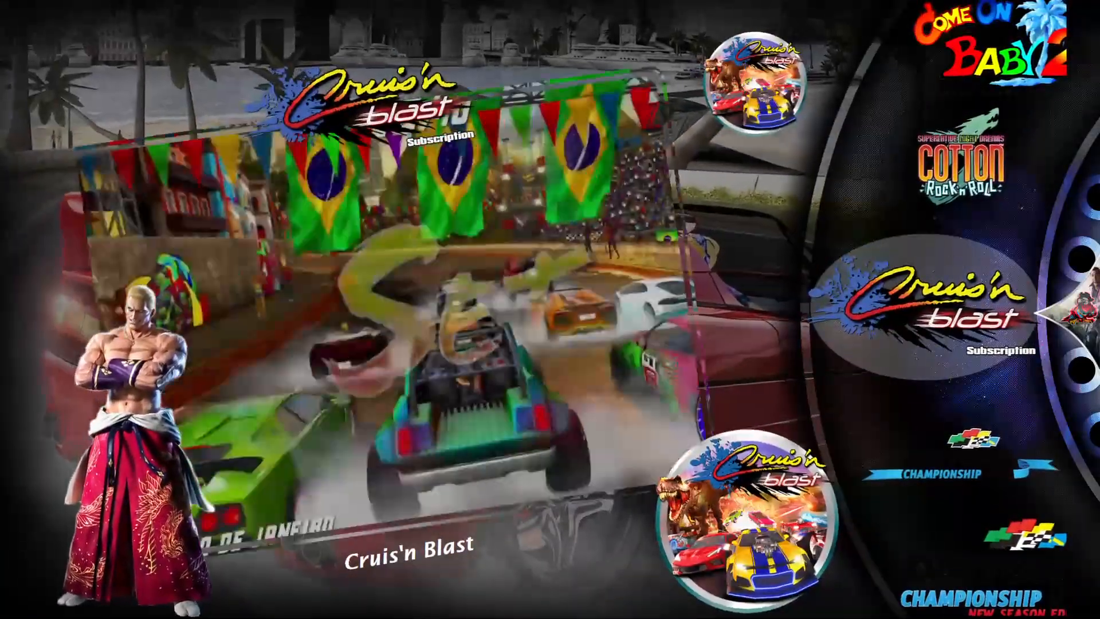
# - Browse the arcade game wheel onward from Cruis'n Blast through Dead or Alive 6, Deal or No Deal and Super Bikes 2
pyautogui.press('Down')
pyautogui.press('Down')
pyautogui.press('Down')
pyautogui.press('Down')
pyautogui.press('Down')
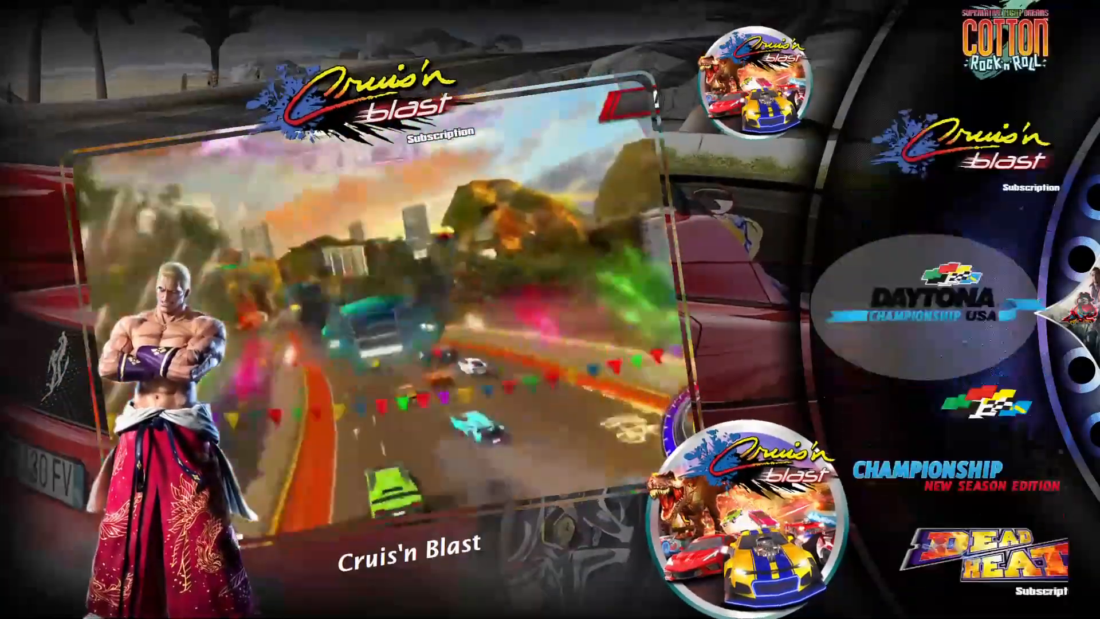
pyautogui.press('Down')
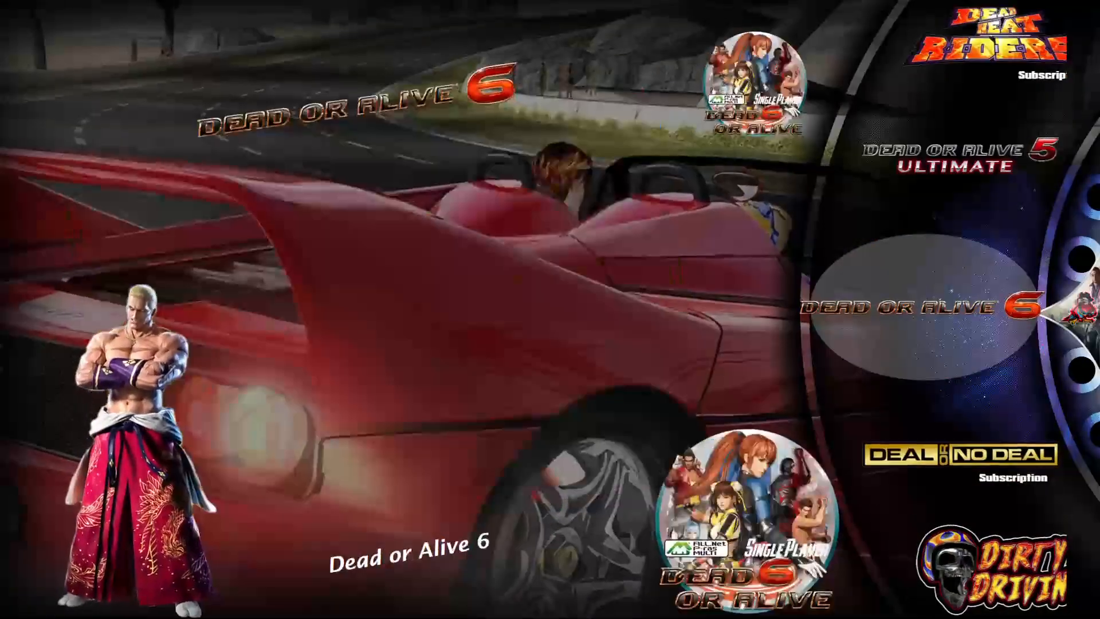
pyautogui.press('Down')
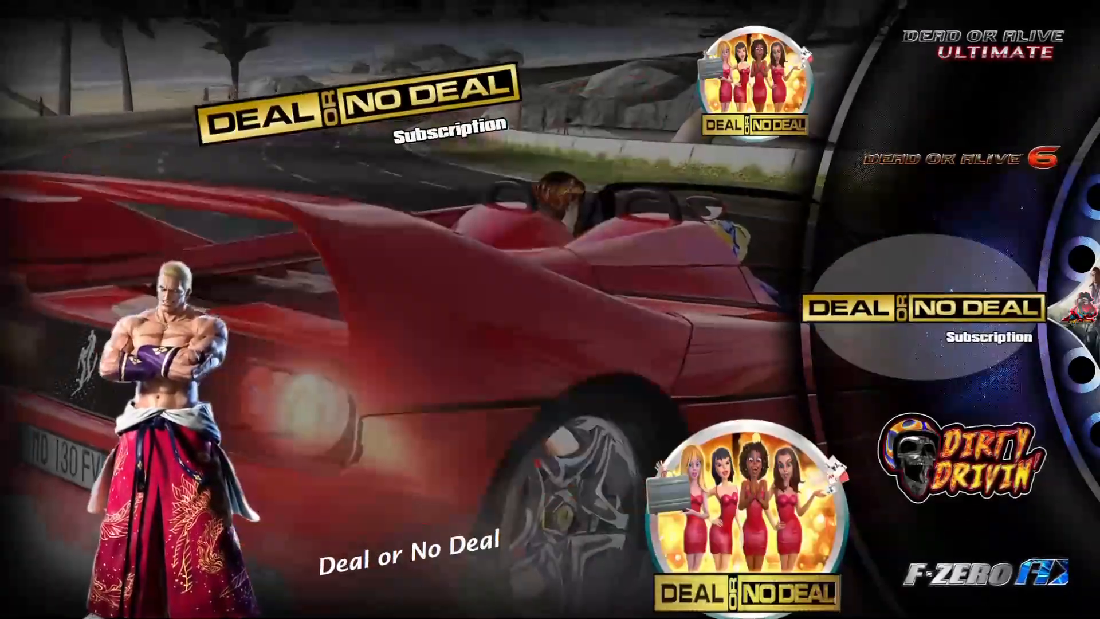
pyautogui.press('Down')
pyautogui.press('Down')
pyautogui.press('Down')
pyautogui.press('Down')
pyautogui.press('Down')
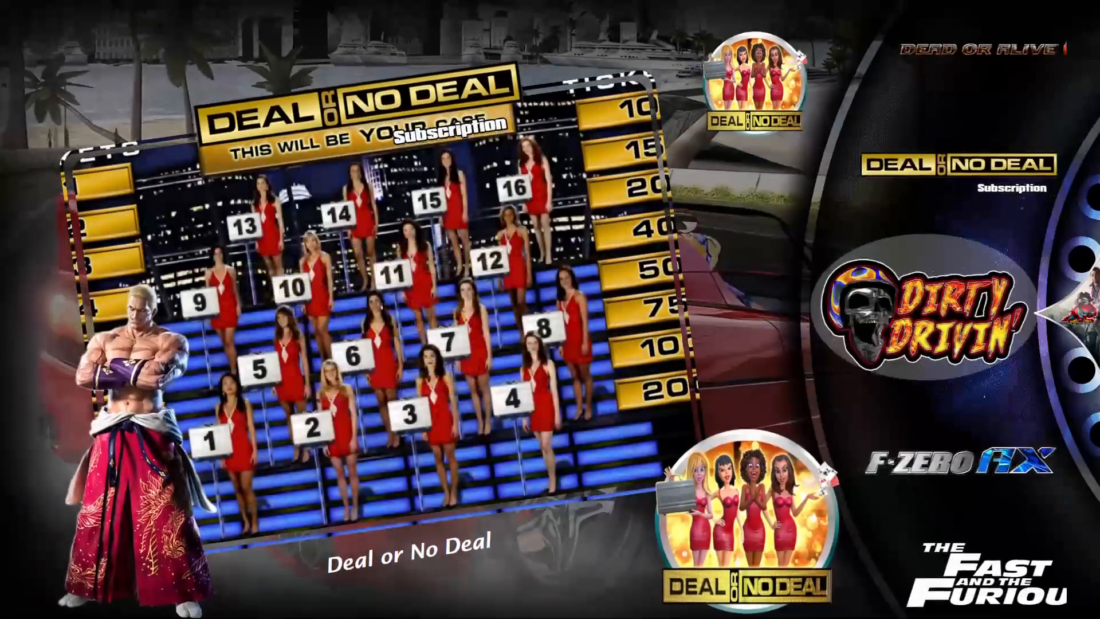
pyautogui.press('Down')
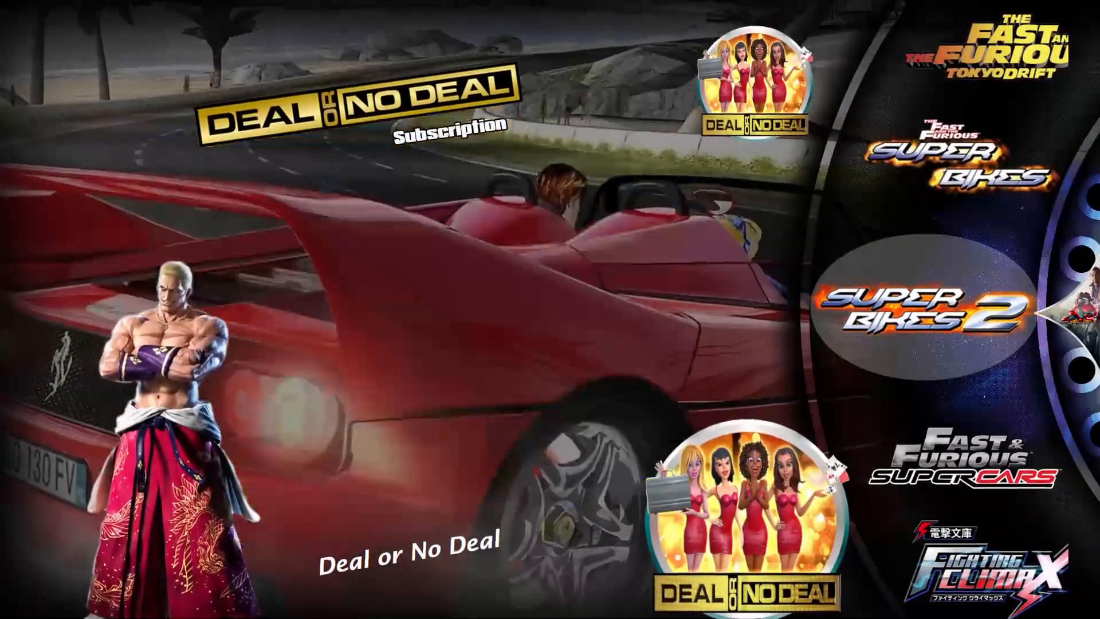
pyautogui.press('Down')
pyautogui.press('Down')
pyautogui.press('Down')
pyautogui.press('Down')
pyautogui.press('Down')
pyautogui.press('Down')
pyautogui.press('Down')
pyautogui.press('Down')
pyautogui.press('Down')
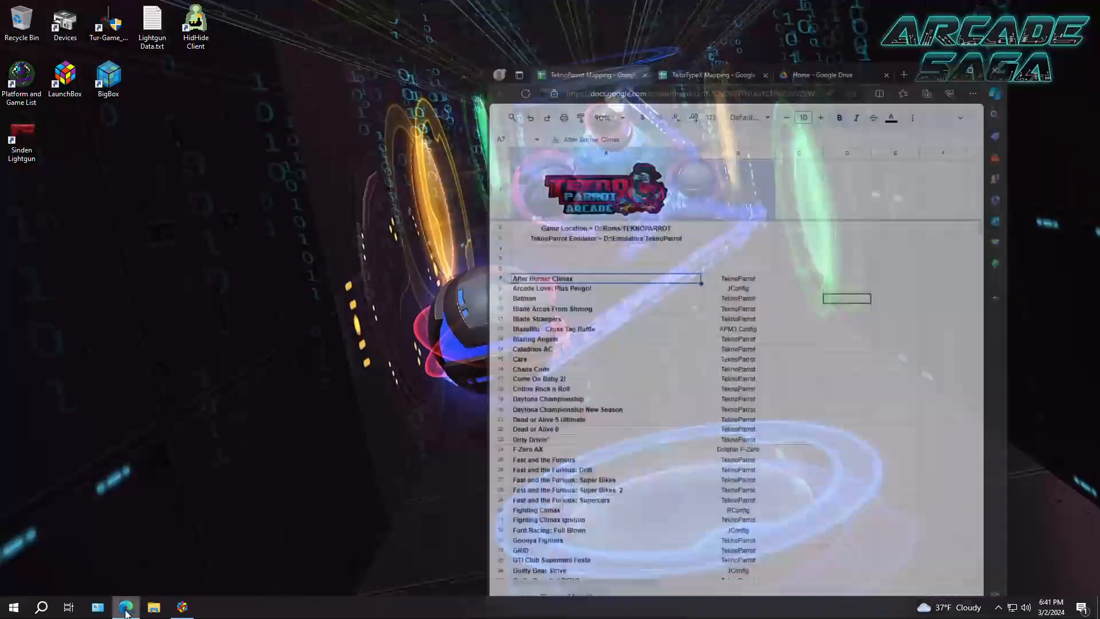
# - Look over the TeknoParrot Mapping spreadsheet in the browser and compare it with the TaitoTypeX Mapping spreadsheet
pyautogui.scroll(-3, 628, 267)
pyautogui.scroll(3, 676, 248)
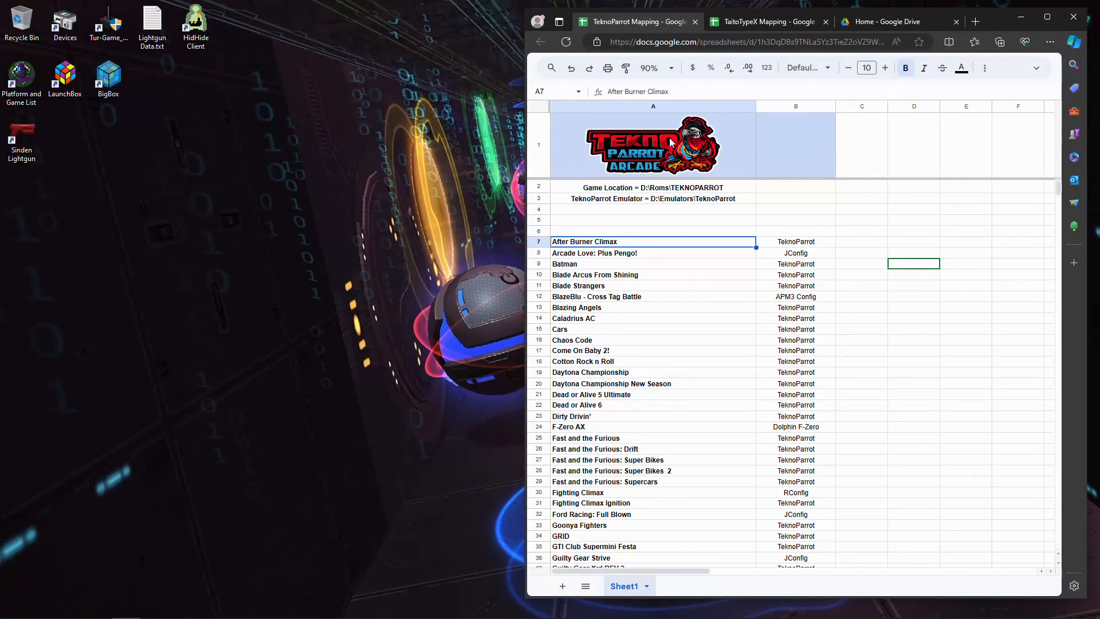
pyautogui.click(735, 21)
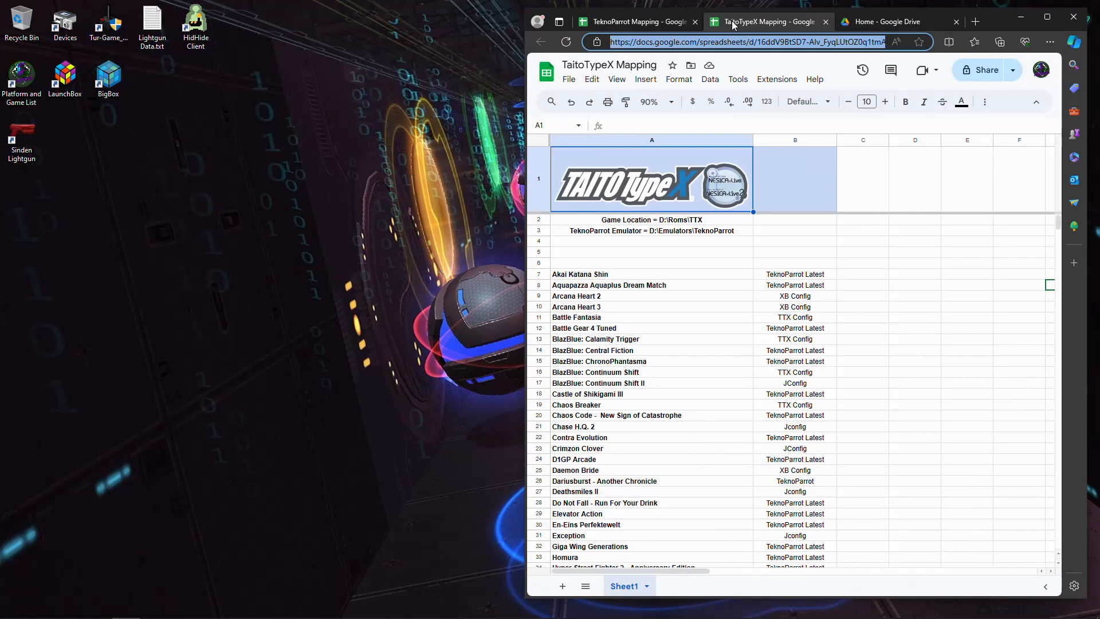
pyautogui.click(613, 23)
pyautogui.scroll(-1, 648, 253)
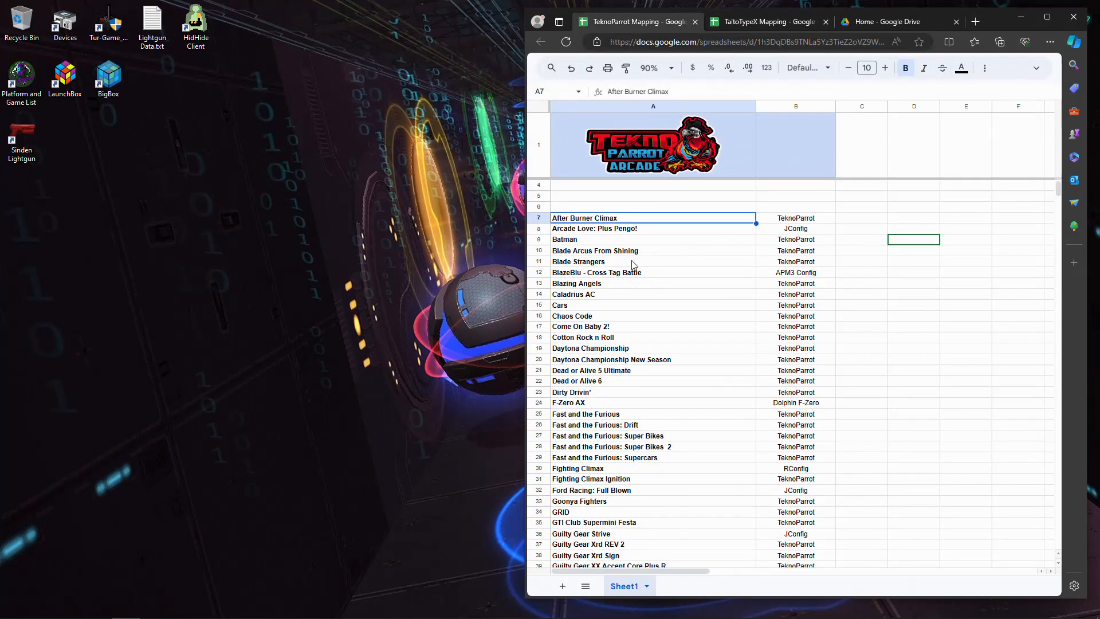
# - Examine which mapping program is listed for After Burner Climax, Arcade Love: Plus Pengo! and Batman in the TeknoParrot sheet
pyautogui.click(789, 220)
pyautogui.click(787, 237)
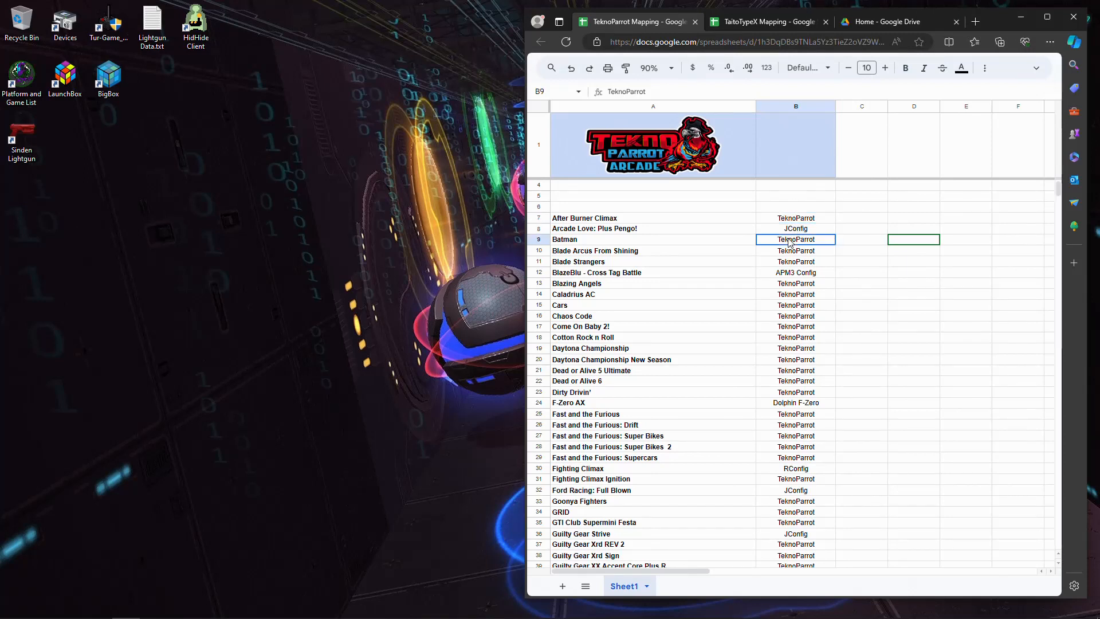
pyautogui.click(799, 220)
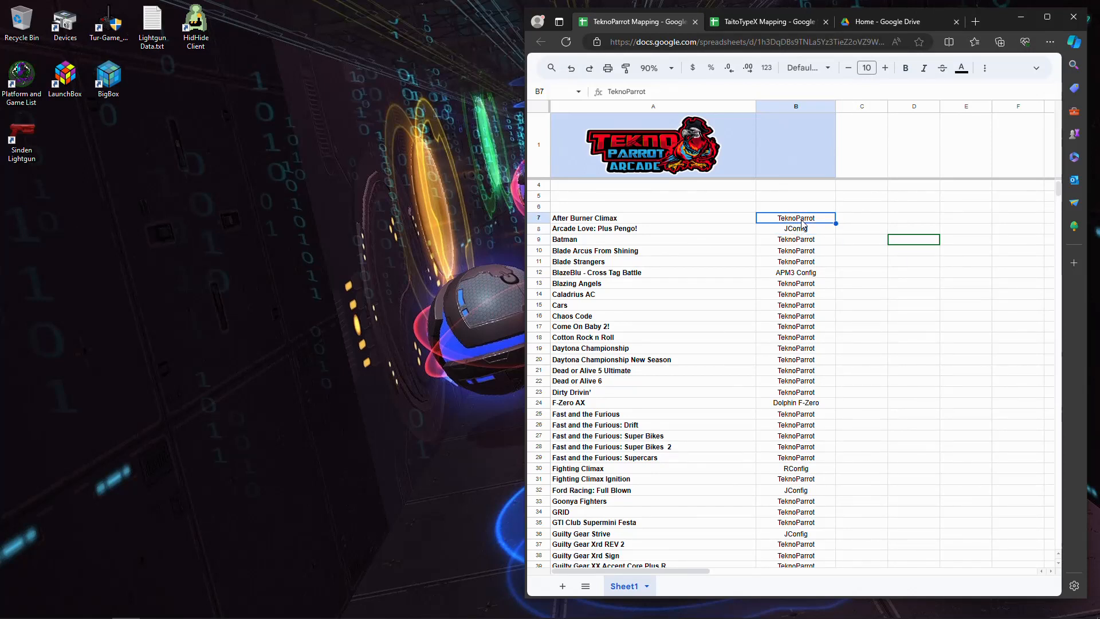
pyautogui.click(796, 232)
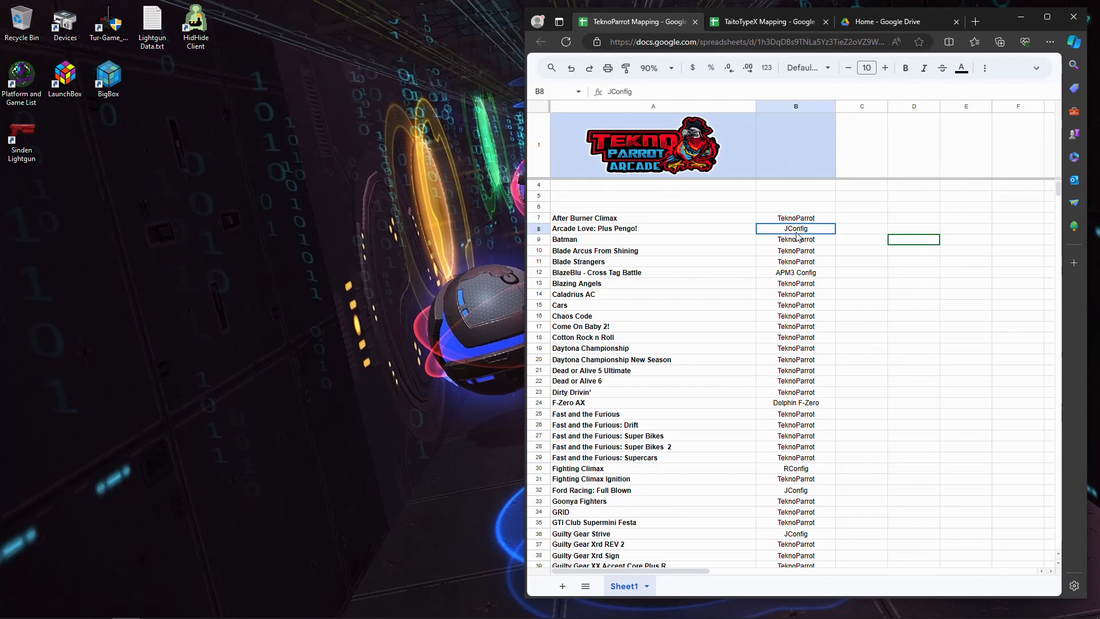
pyautogui.scroll(1, 797, 236)
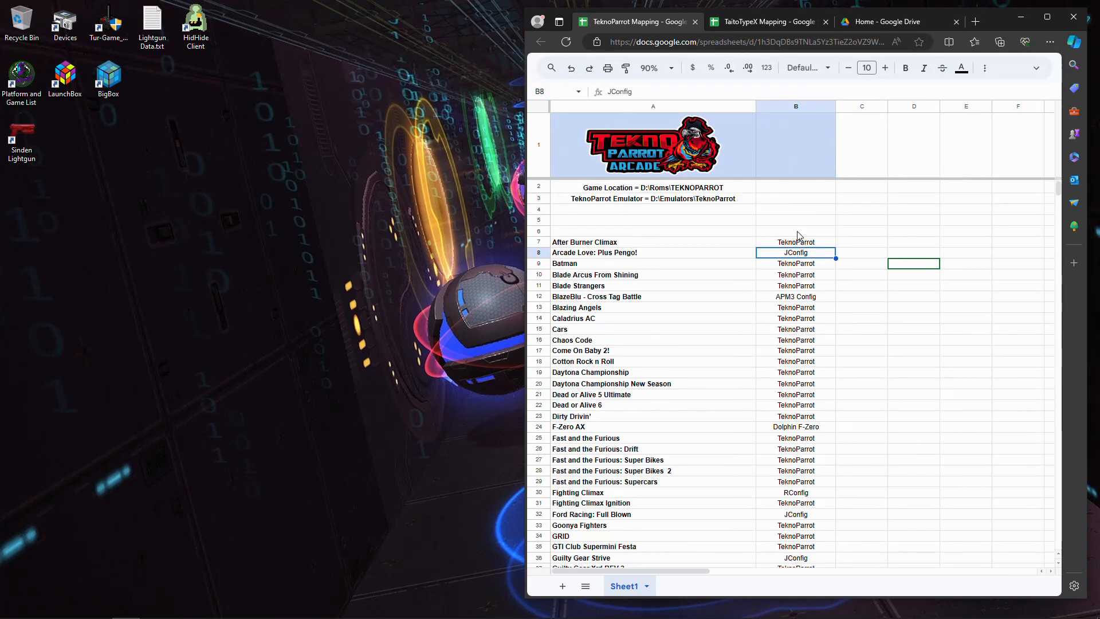
pyautogui.click(642, 243)
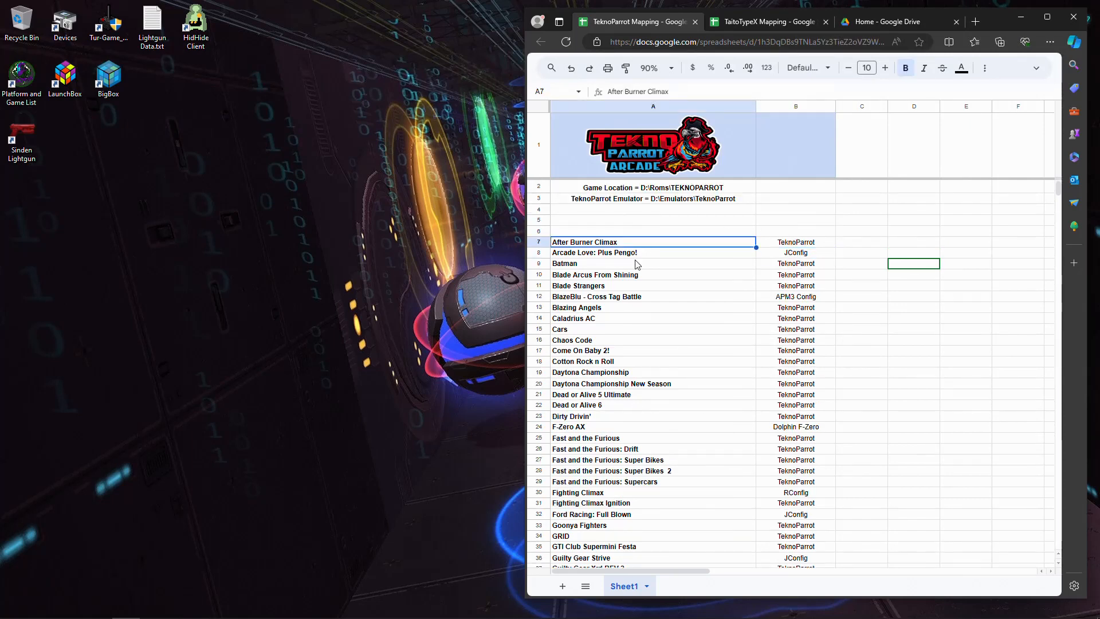
pyautogui.click(811, 245)
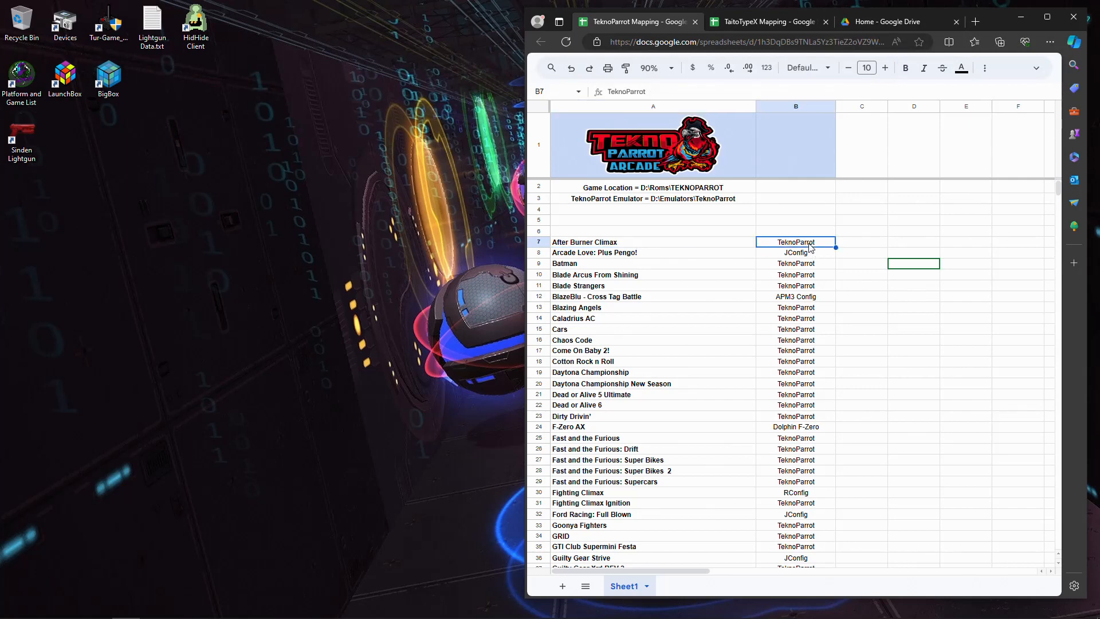
# - Check the mapping program listed for BlazeBlu - Cross Tag Battle and Cars, and look through the games further down the list
pyautogui.click(713, 298)
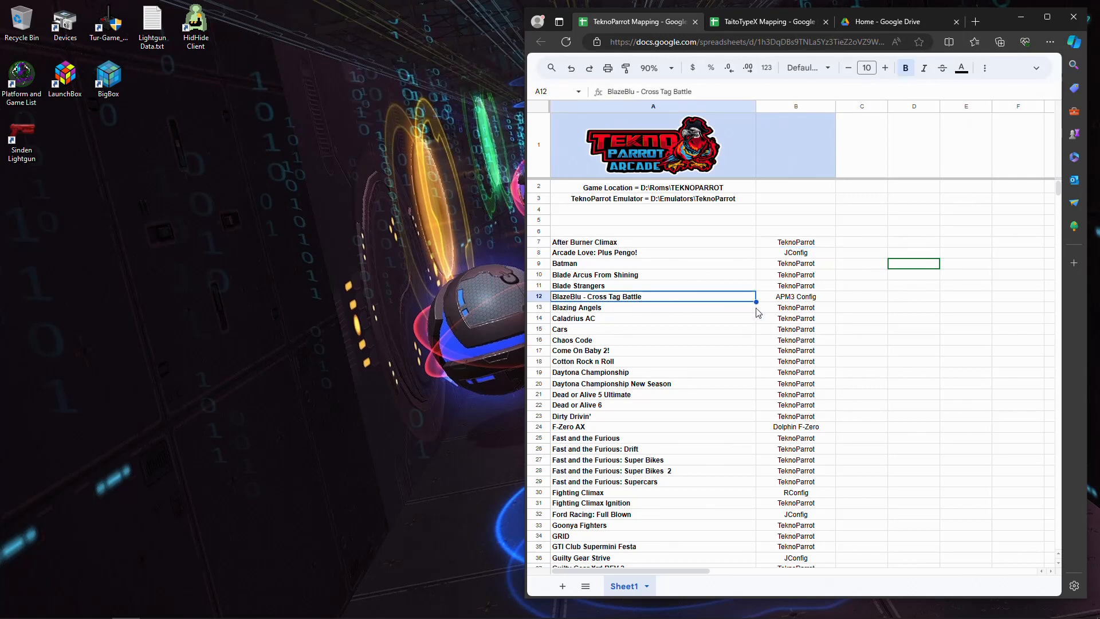
pyautogui.click(783, 299)
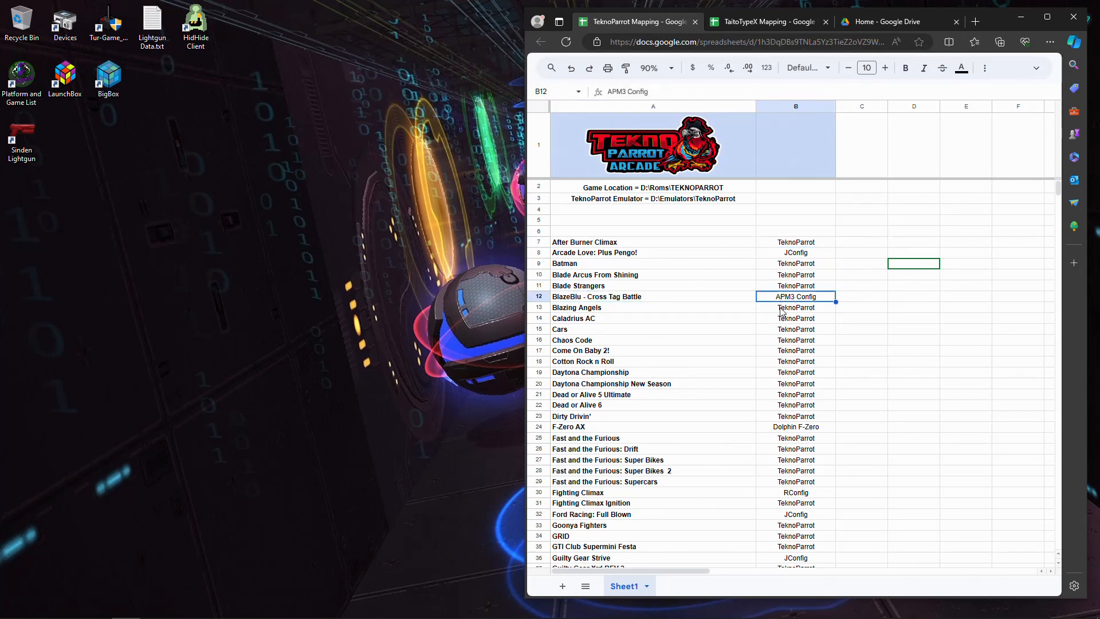
pyautogui.click(792, 330)
pyautogui.scroll(-3, 755, 307)
pyautogui.scroll(-3, 757, 299)
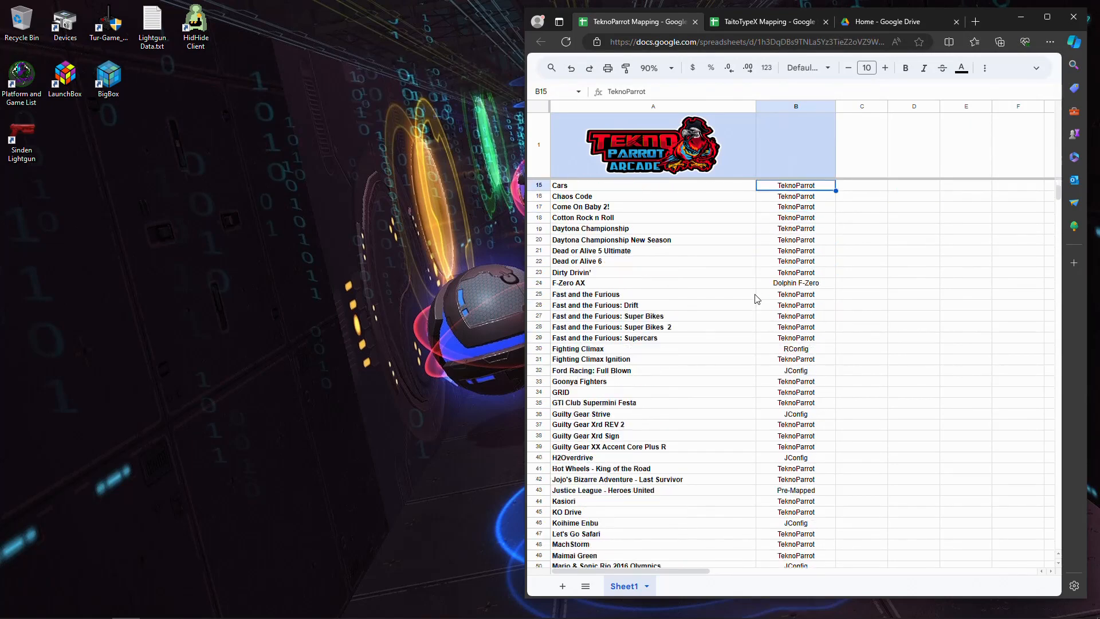
pyautogui.scroll(6, 759, 293)
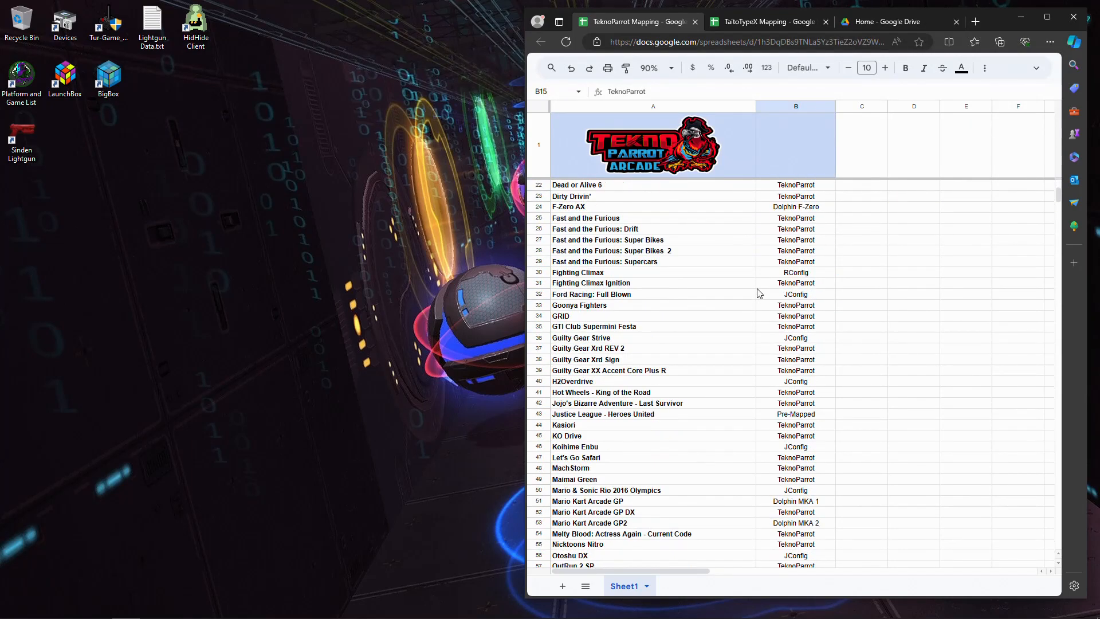
# - Review the mapping entries for Arcade Love: Plus Pengo!, F-Zero AX and Batman, and the game location path above the list
pyautogui.click(814, 253)
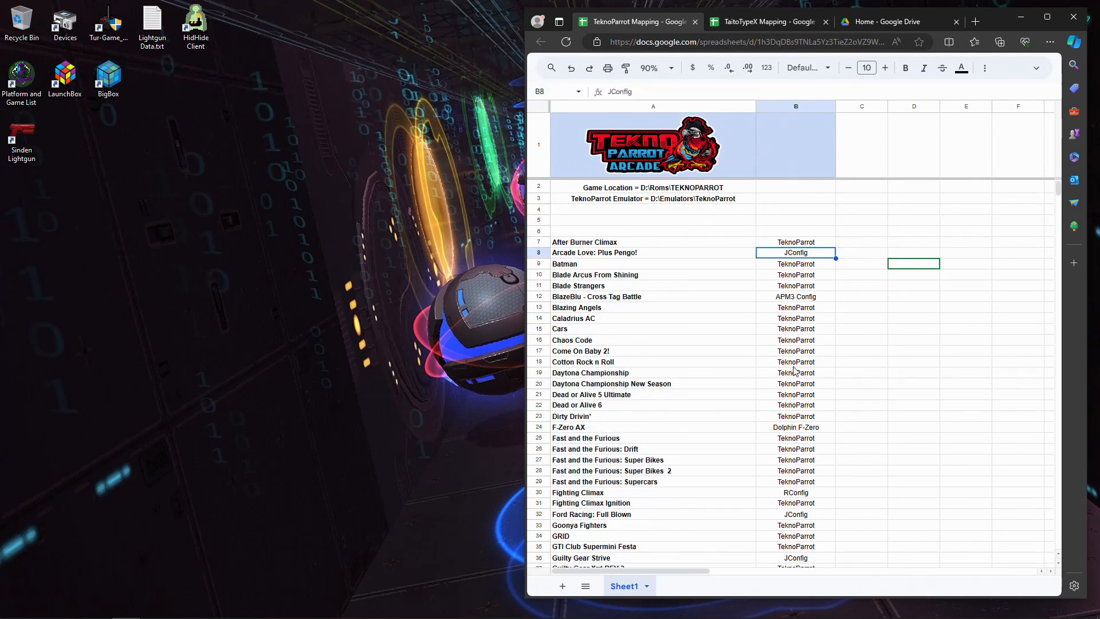
pyautogui.click(799, 429)
pyautogui.click(789, 267)
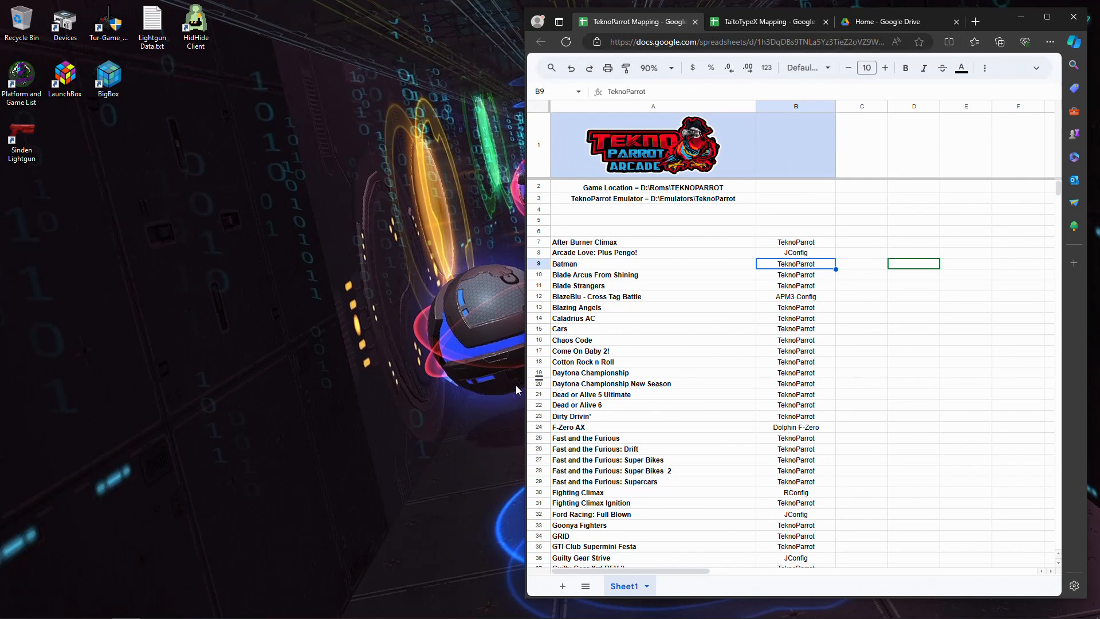
pyautogui.click(618, 268)
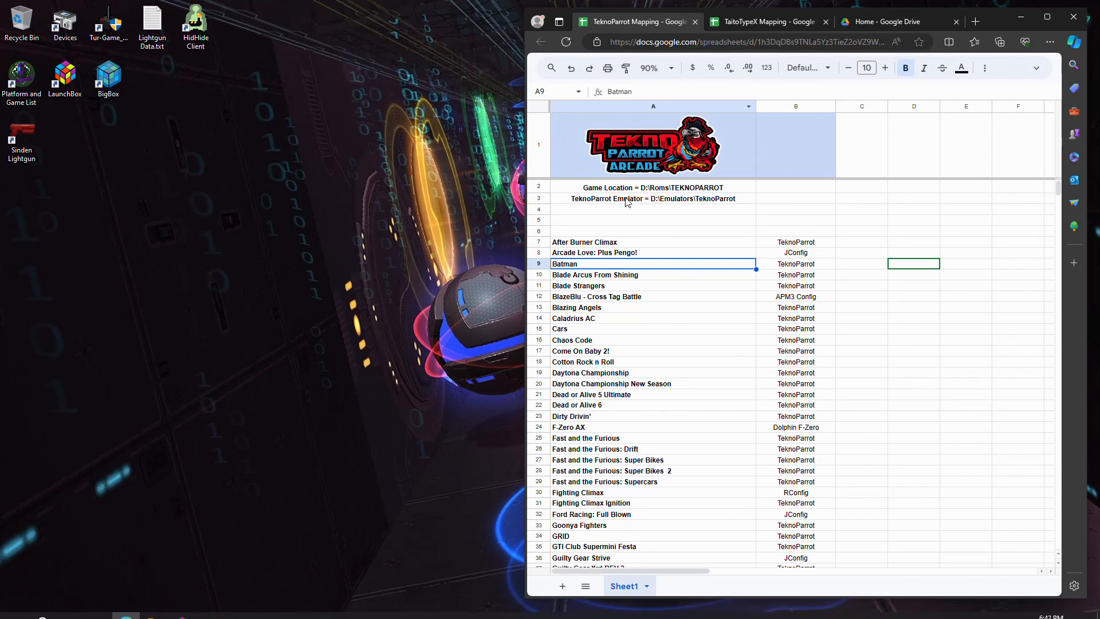
pyautogui.click(603, 191)
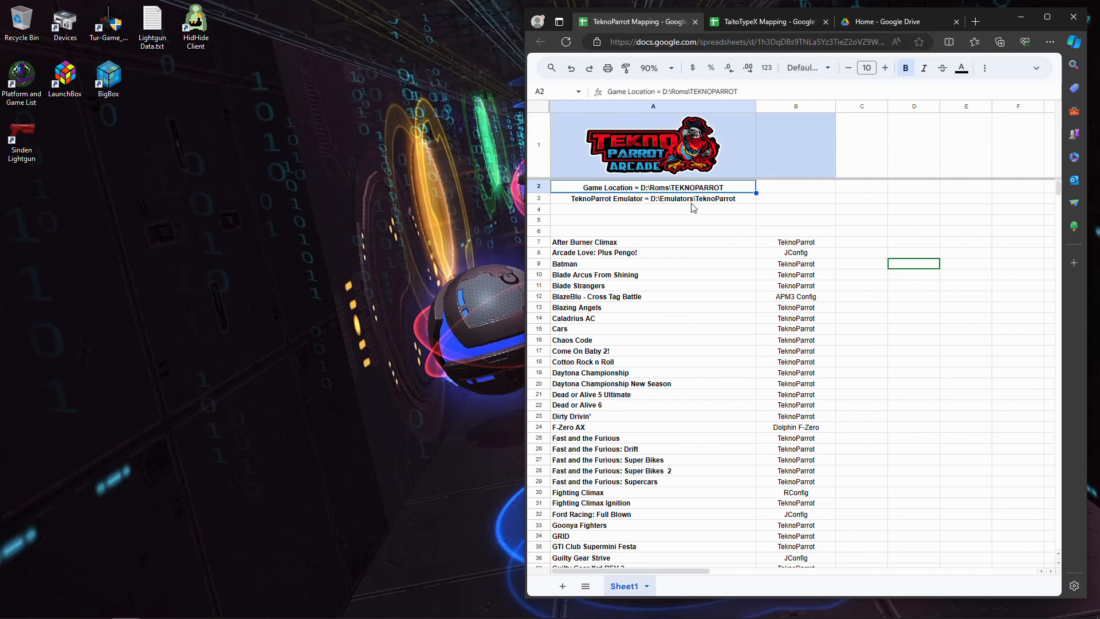
# - Review the games mapped through JConfig, APM3 Config, Dolphin F-Zero and RConfig, finishing on the BlazeBlu - Cross Tag Battle row
pyautogui.click(799, 257)
pyautogui.click(800, 300)
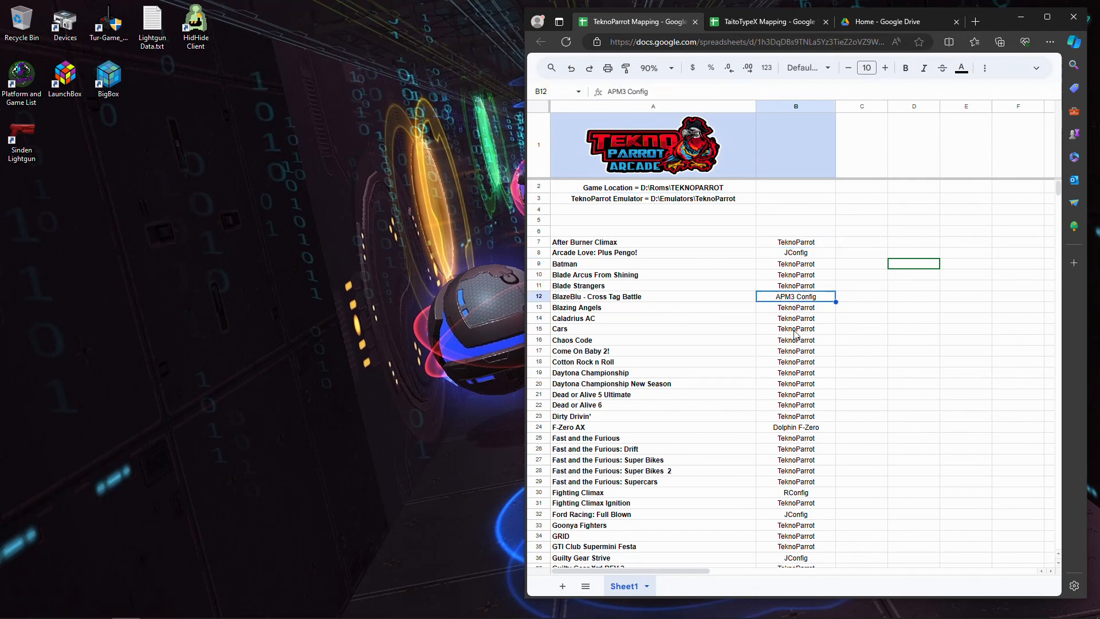
pyautogui.click(803, 429)
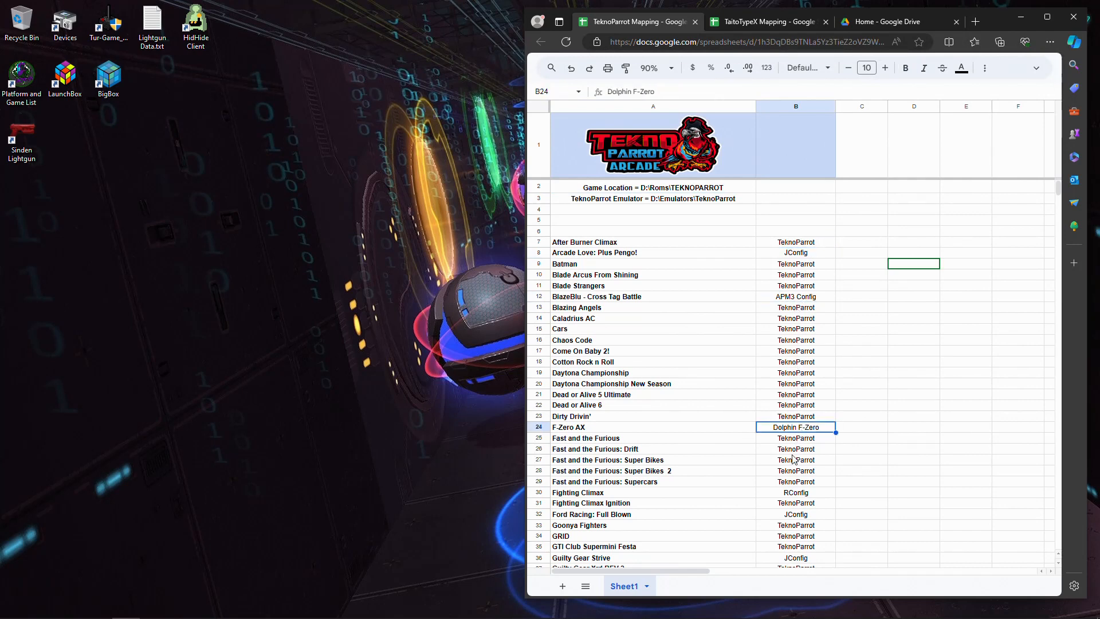
pyautogui.click(789, 494)
pyautogui.scroll(-3, 793, 498)
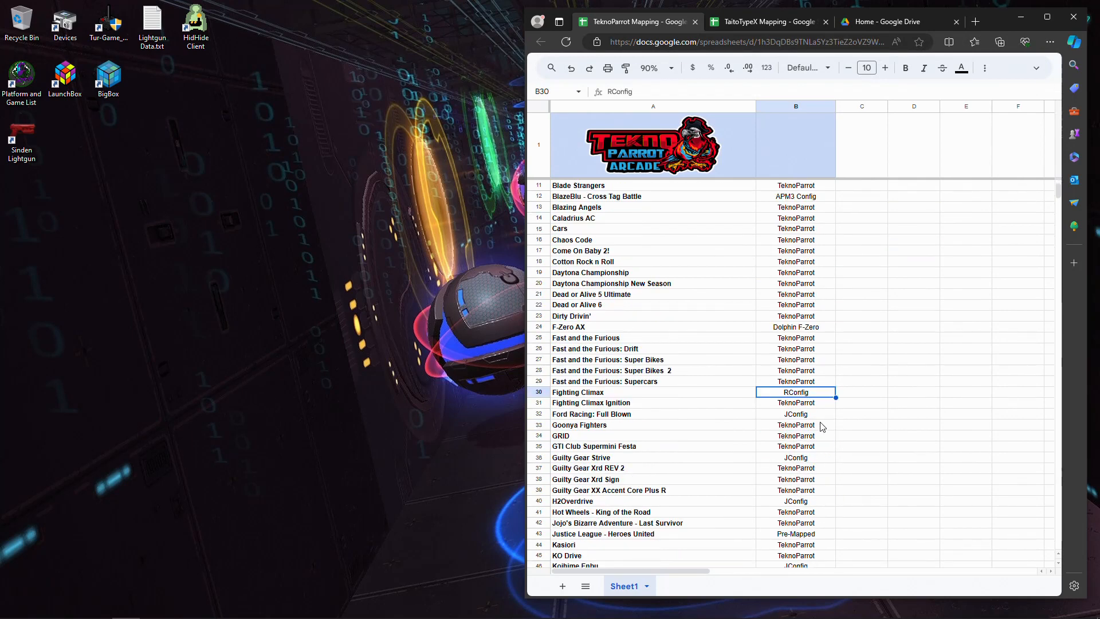
pyautogui.scroll(3, 823, 427)
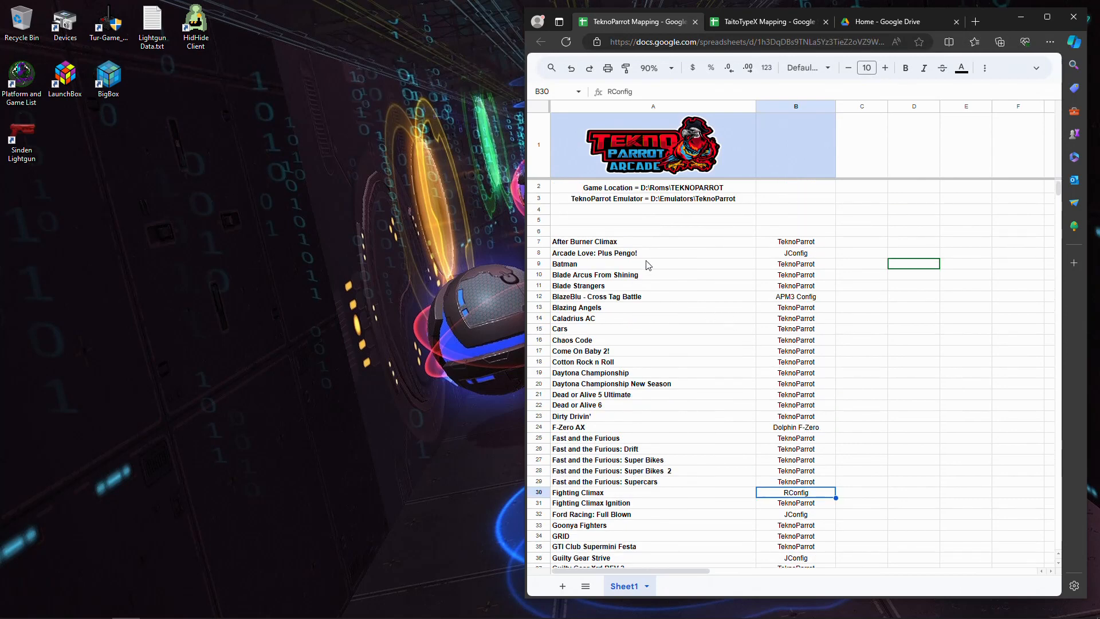
pyautogui.click(804, 299)
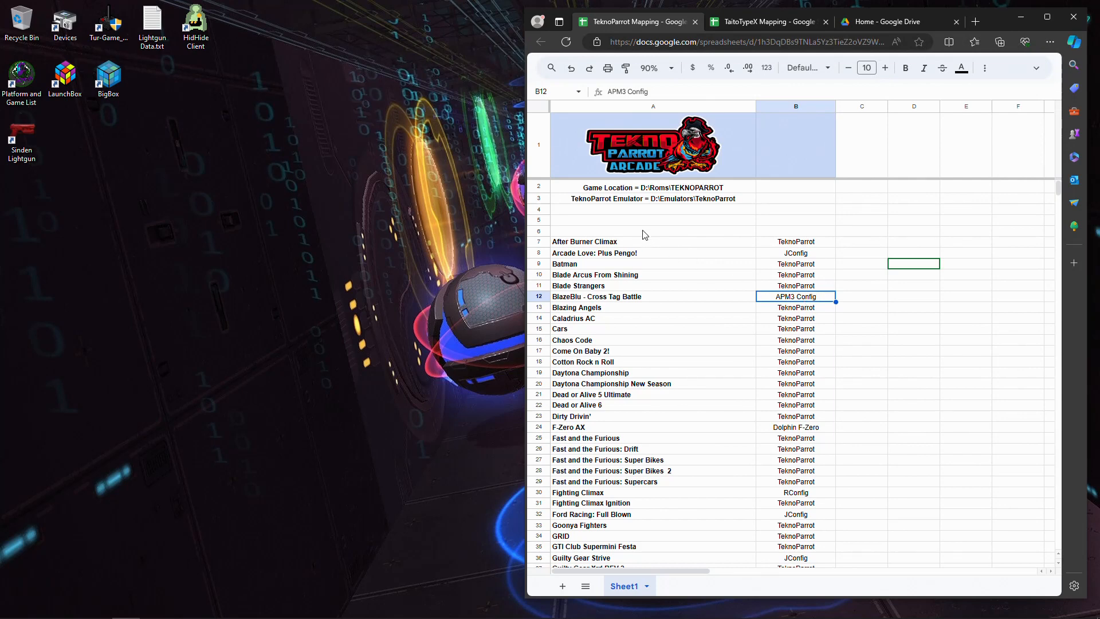
pyautogui.click(655, 301)
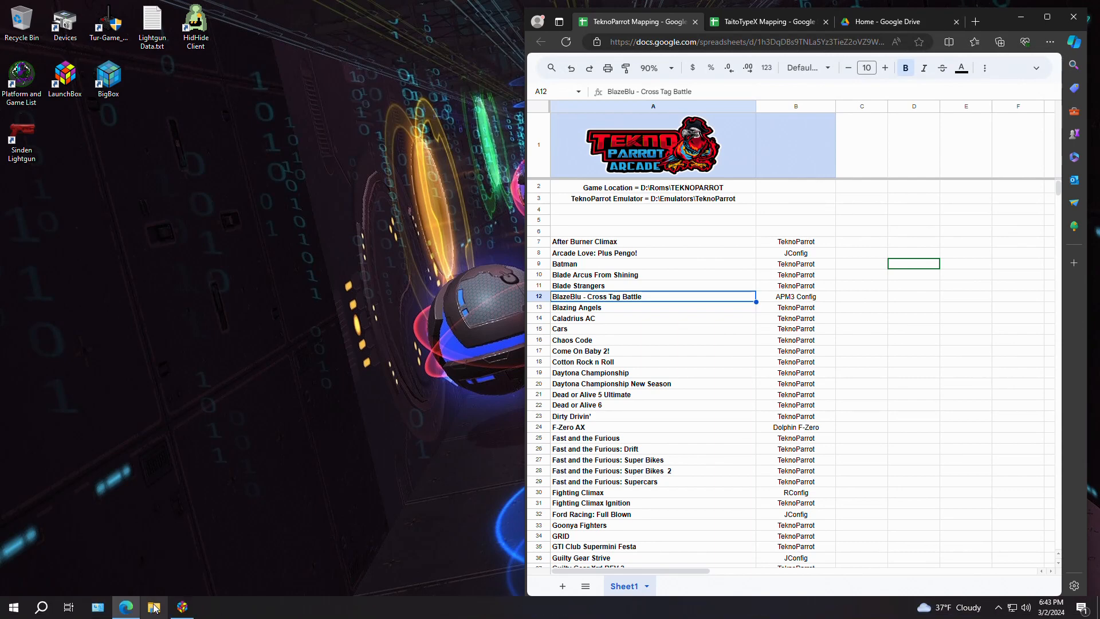
# - Switch to File Explorer and open the Roms folder on the 8TB ARCADE (D:) drive
pyautogui.click(154, 608)
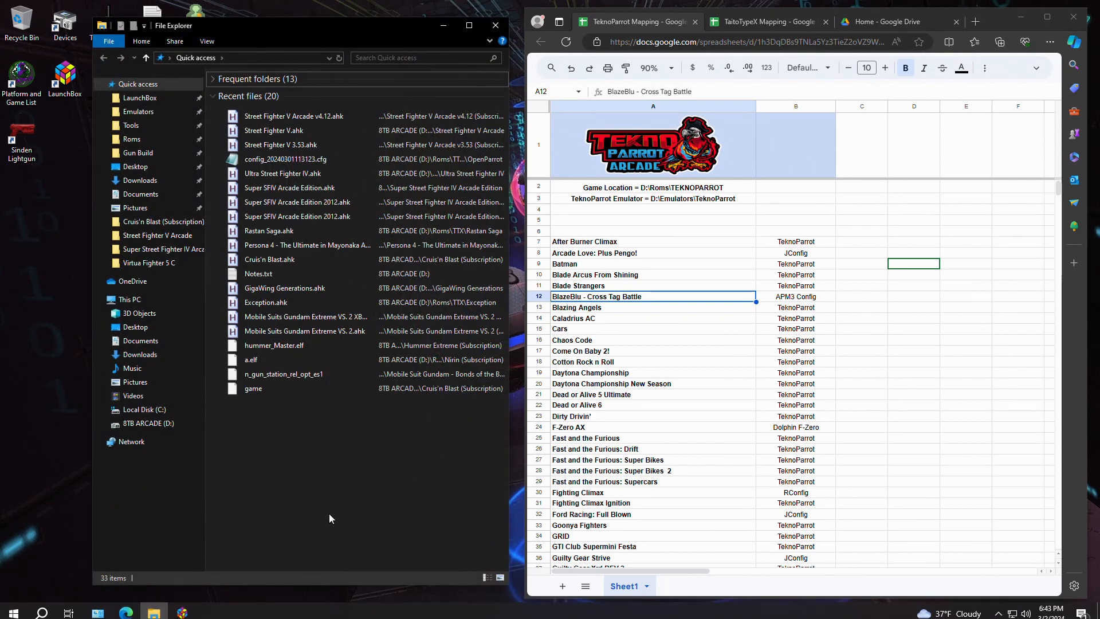
pyautogui.click(138, 140)
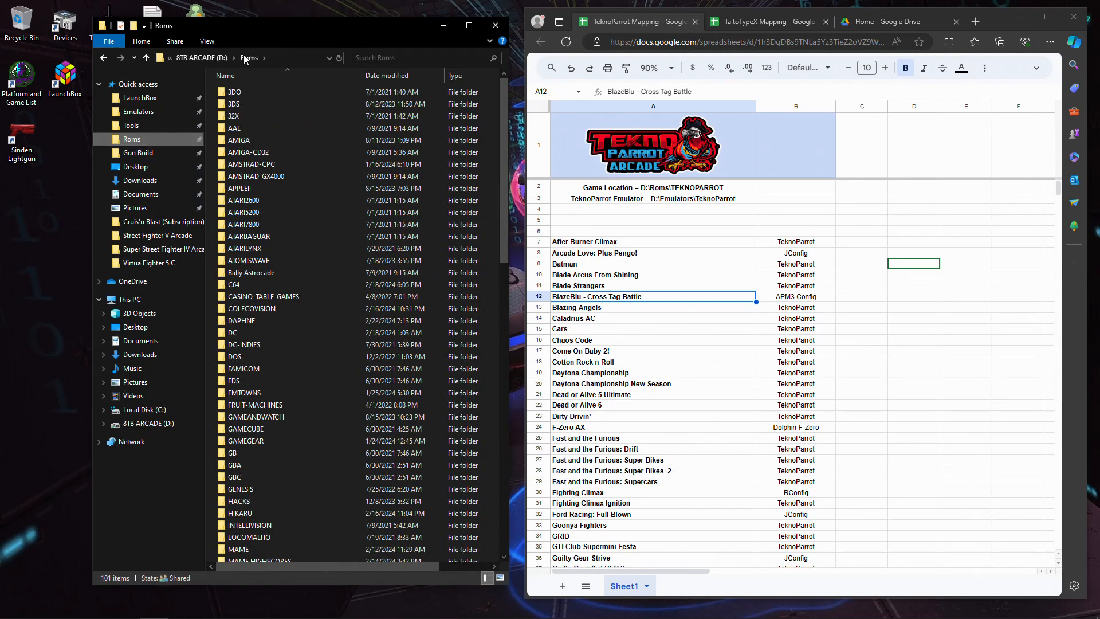
pyautogui.click(202, 58)
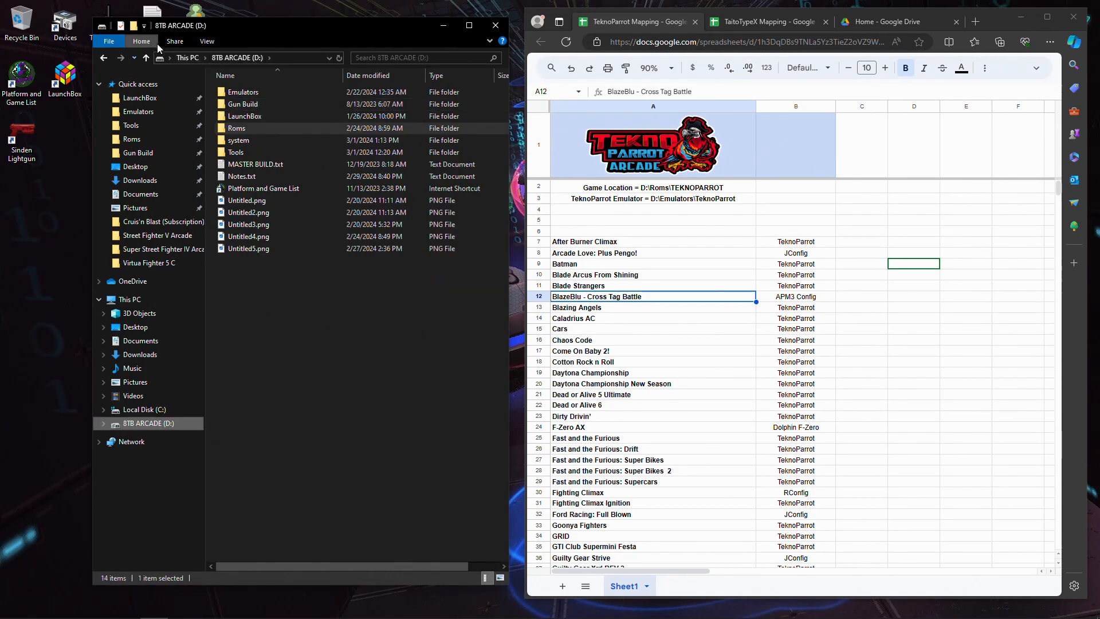
pyautogui.click(182, 58)
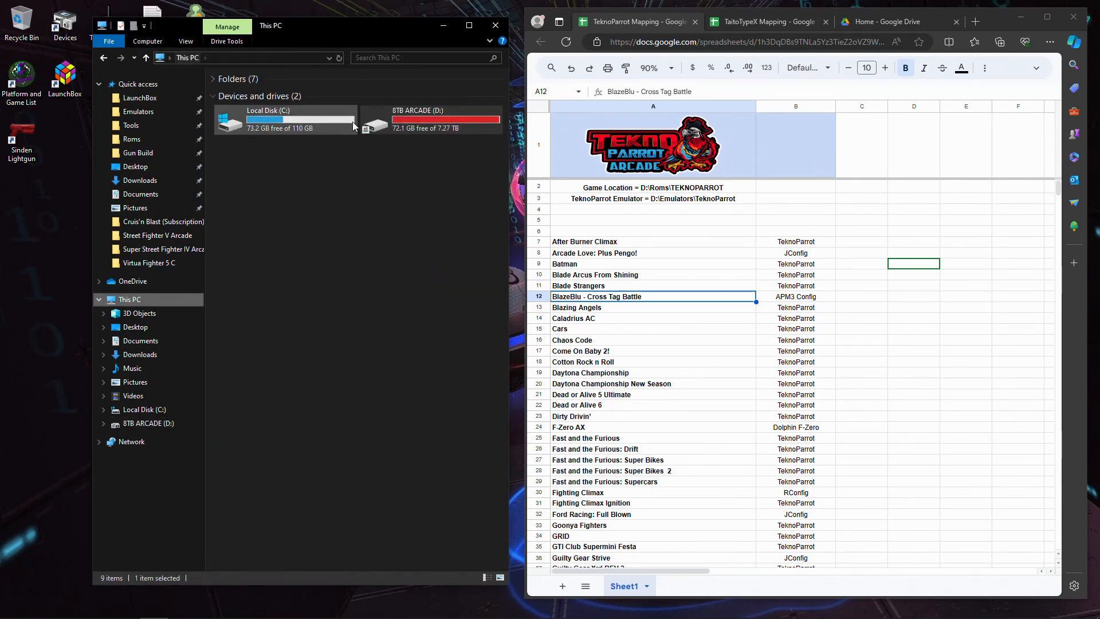
pyautogui.doubleClick(442, 114)
pyautogui.doubleClick(247, 122)
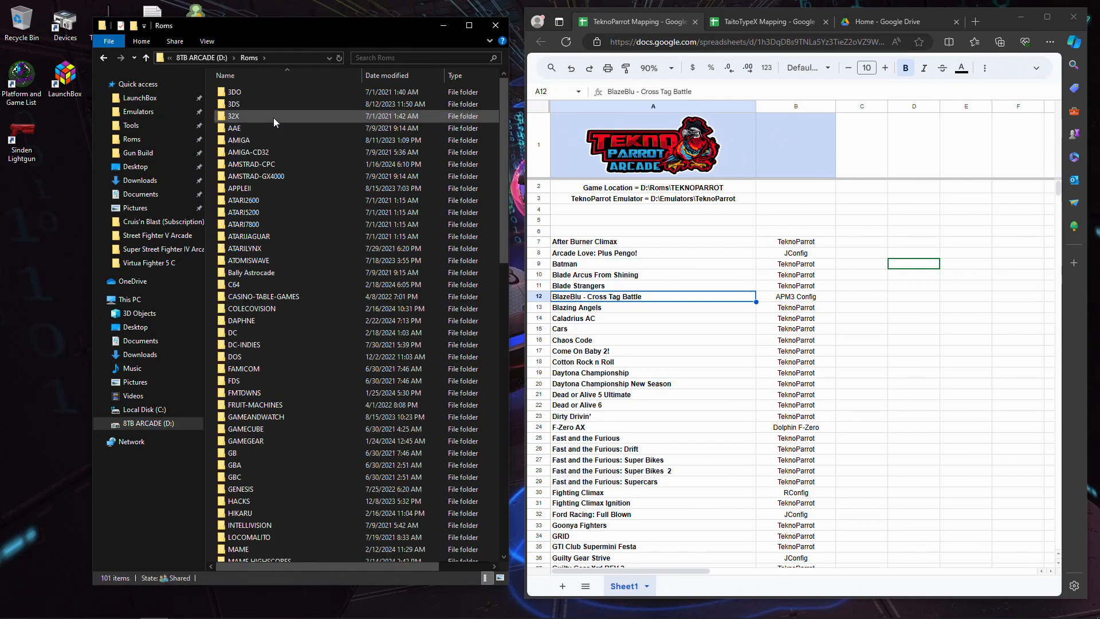
# - Open the internal_0 folder of Blazblue Cross Tag Battle inside the TEKNOPARROT folder
pyautogui.scroll(-15, 303, 315)
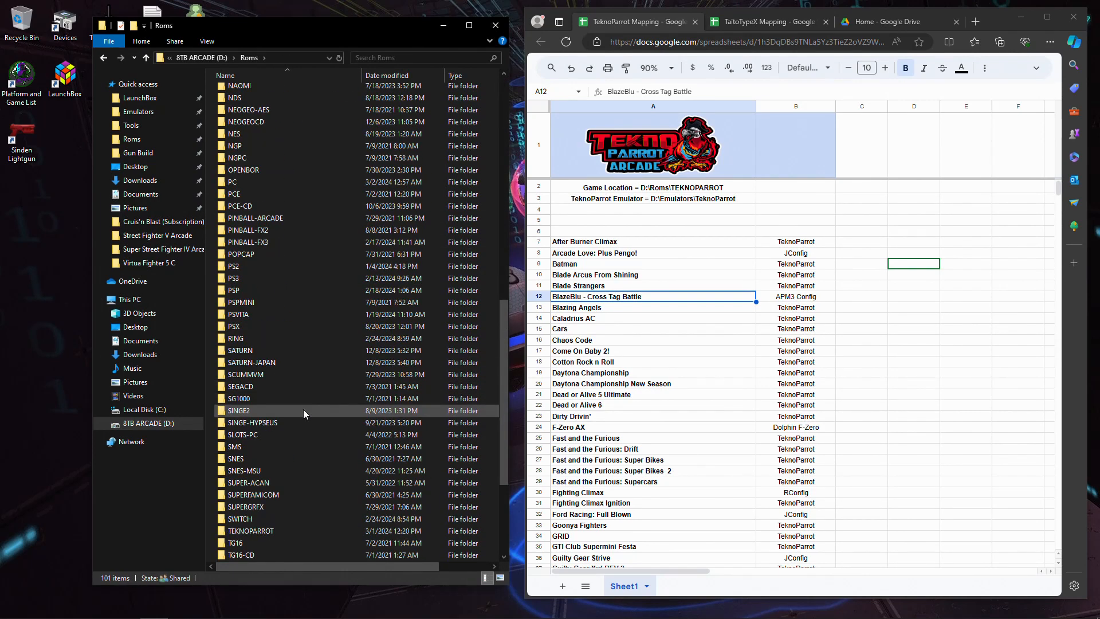
pyautogui.scroll(-5, 291, 414)
pyautogui.doubleClick(286, 362)
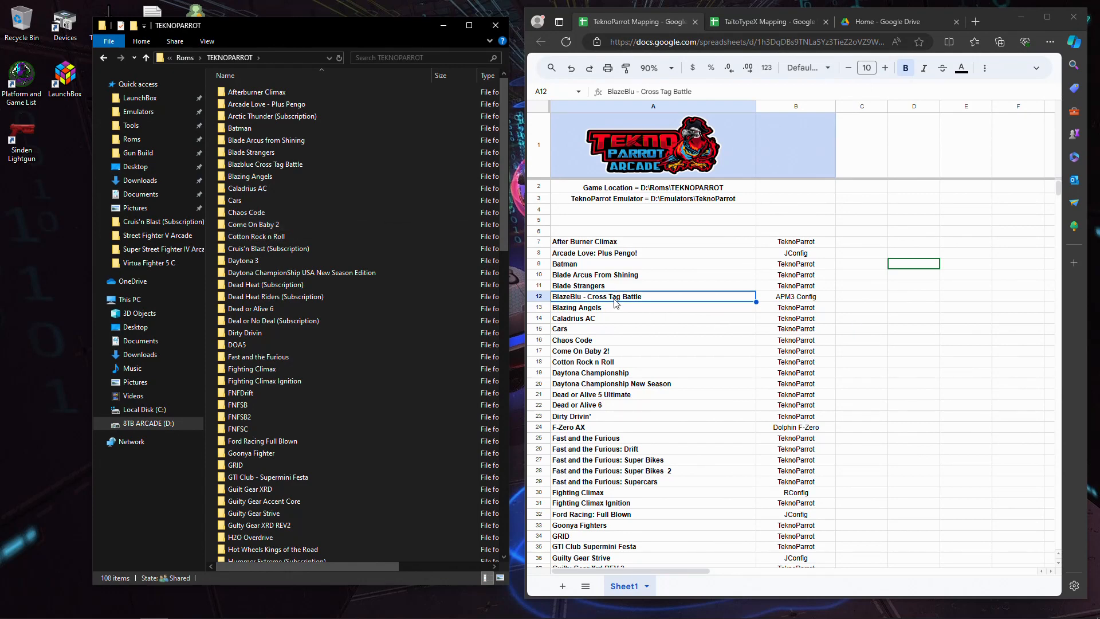
pyautogui.doubleClick(280, 166)
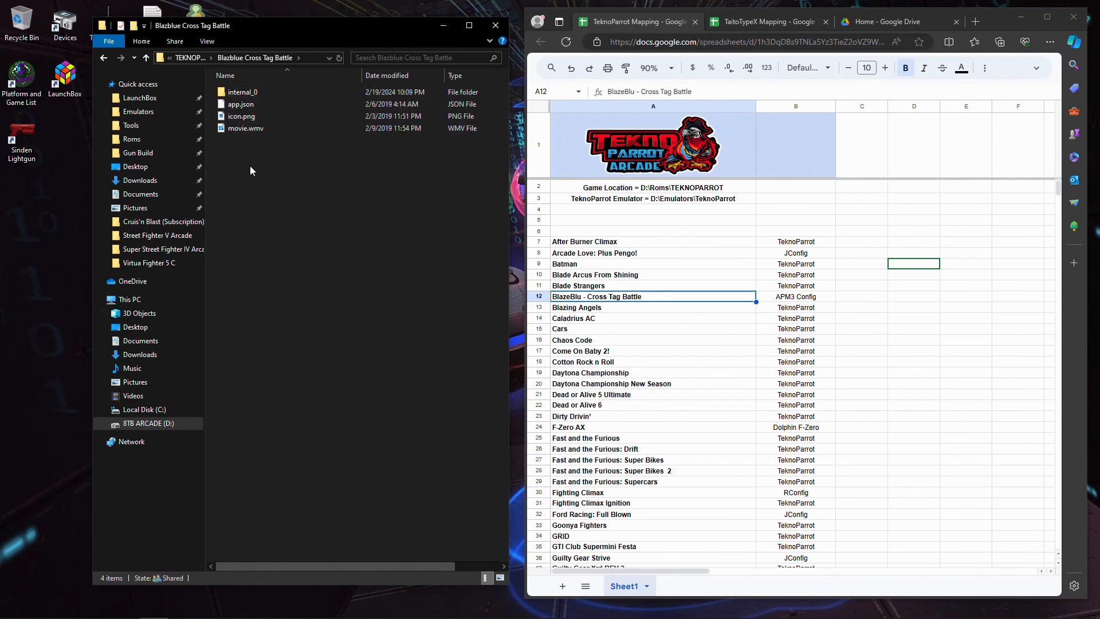
pyautogui.doubleClick(225, 91)
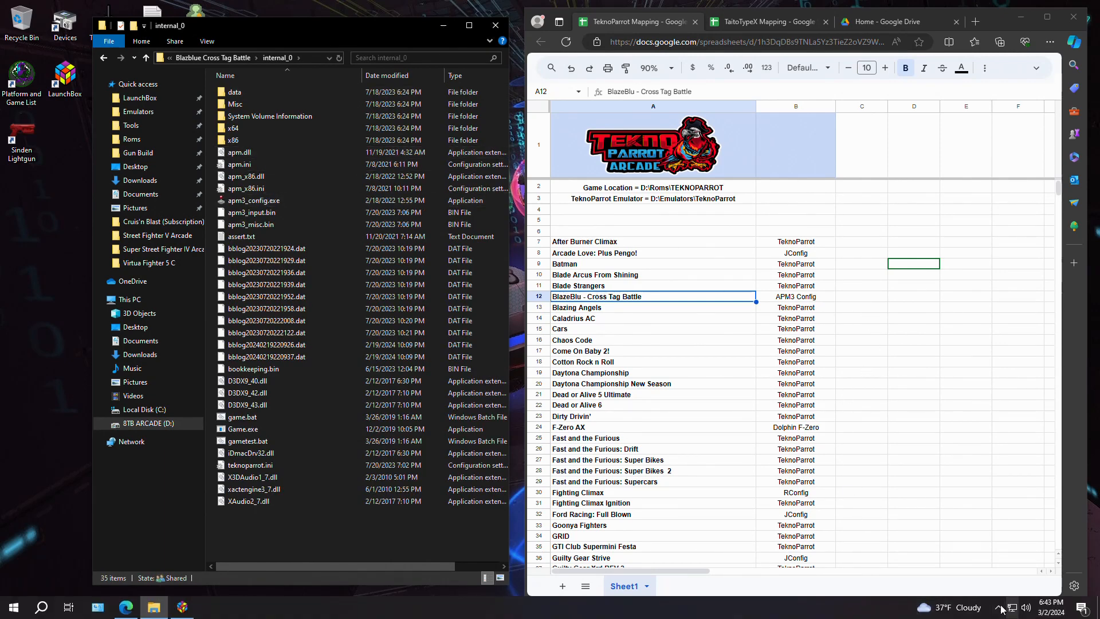
# - Turn off Real-time protection in the Windows Security virus and threat protection settings, and close the window
pyautogui.click(995, 607)
pyautogui.click(998, 539)
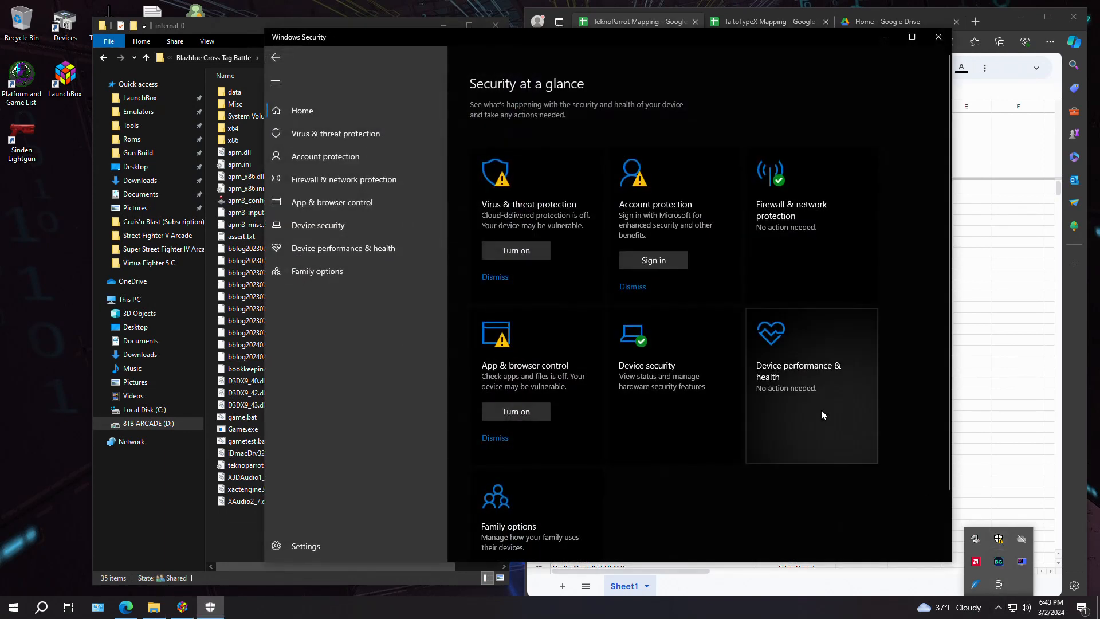
pyautogui.click(518, 204)
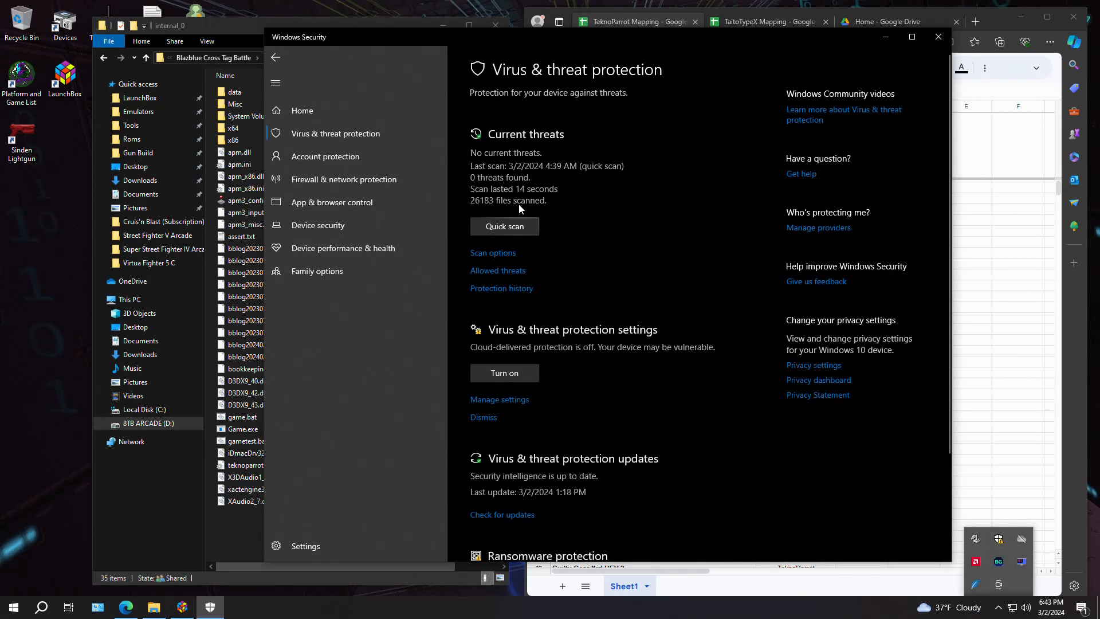
pyautogui.click(518, 400)
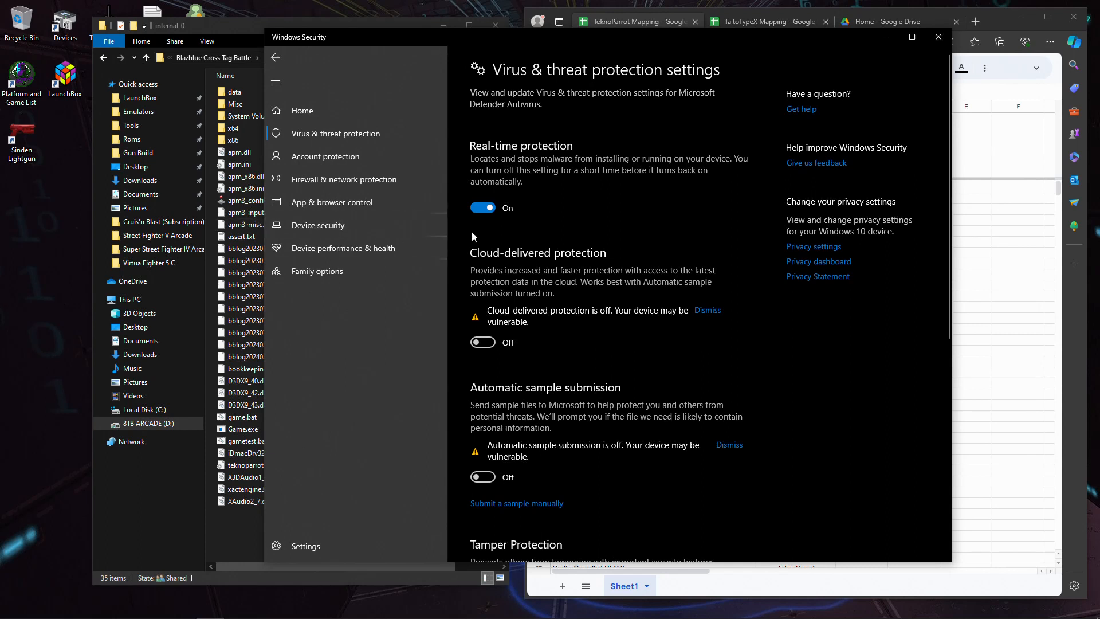
pyautogui.click(483, 207)
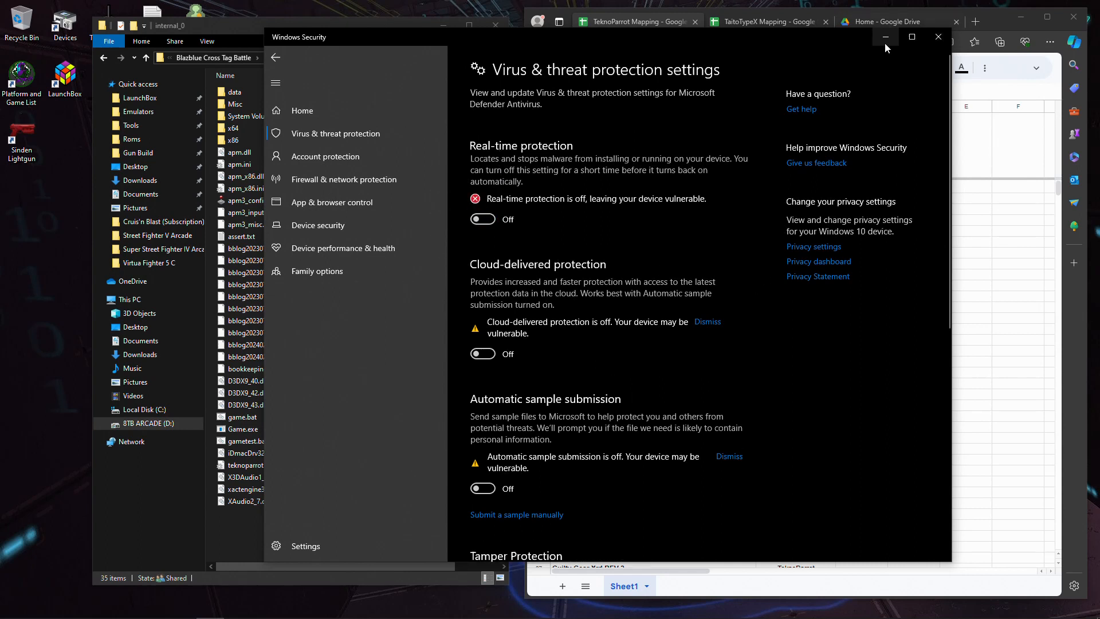
pyautogui.click(934, 39)
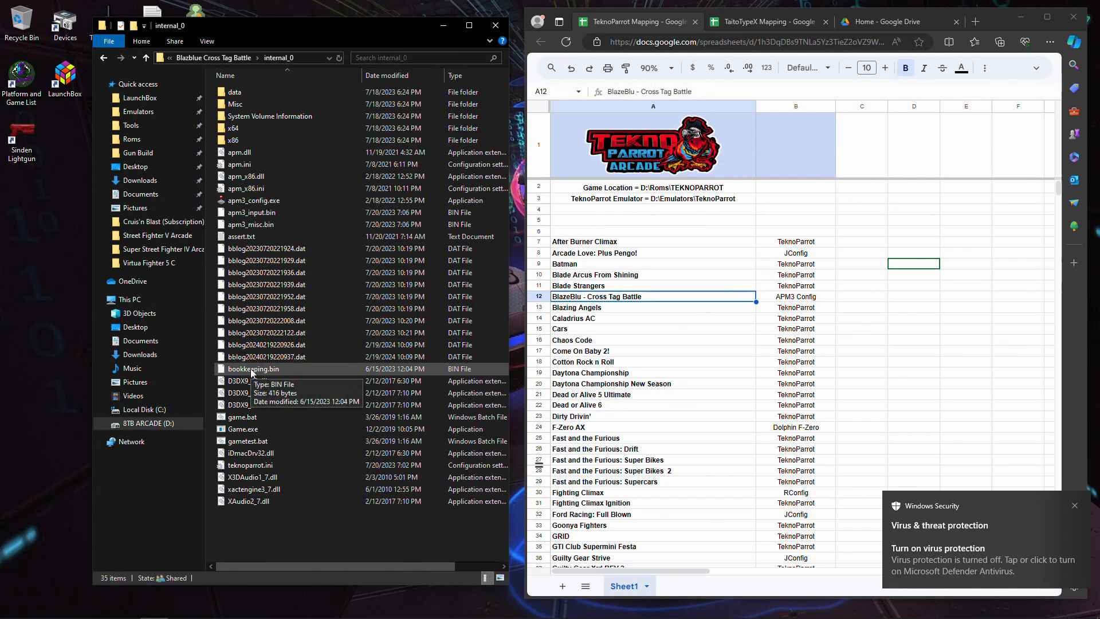
# - Launch apm3_config.exe from the Blazblue Cross Tag Battle internal_0 folder
pyautogui.click(269, 212)
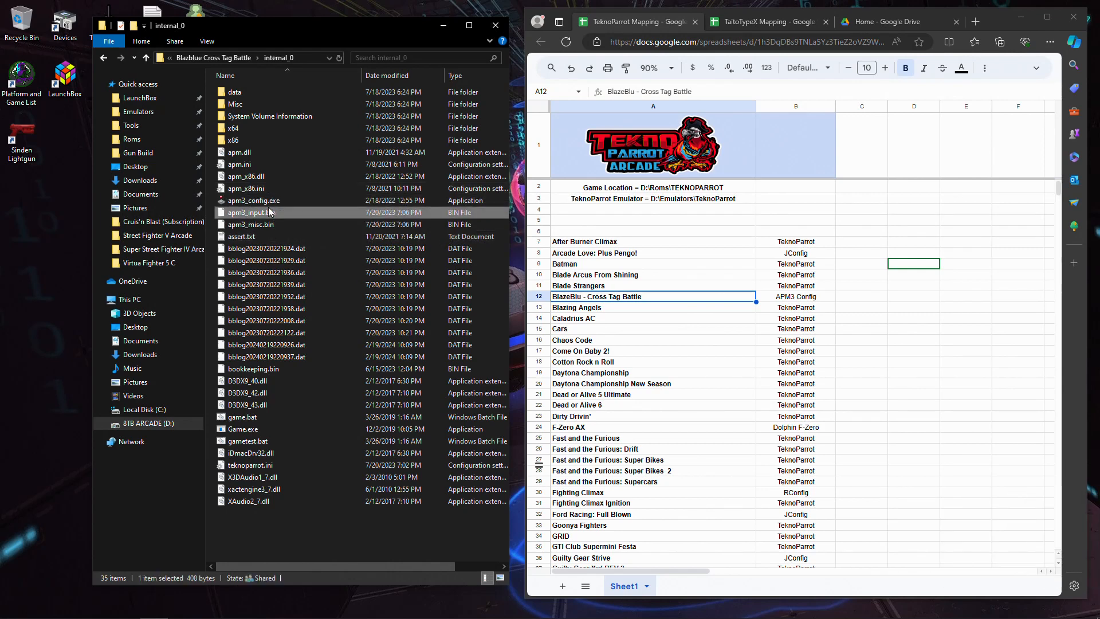
pyautogui.click(267, 202)
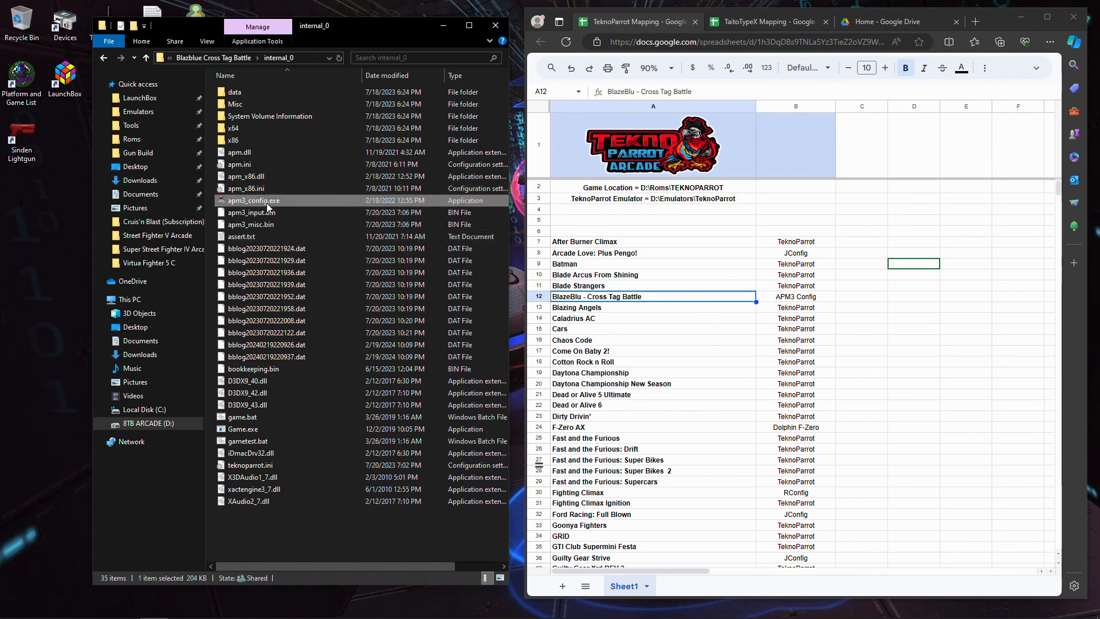
pyautogui.click(819, 298)
pyautogui.click(668, 299)
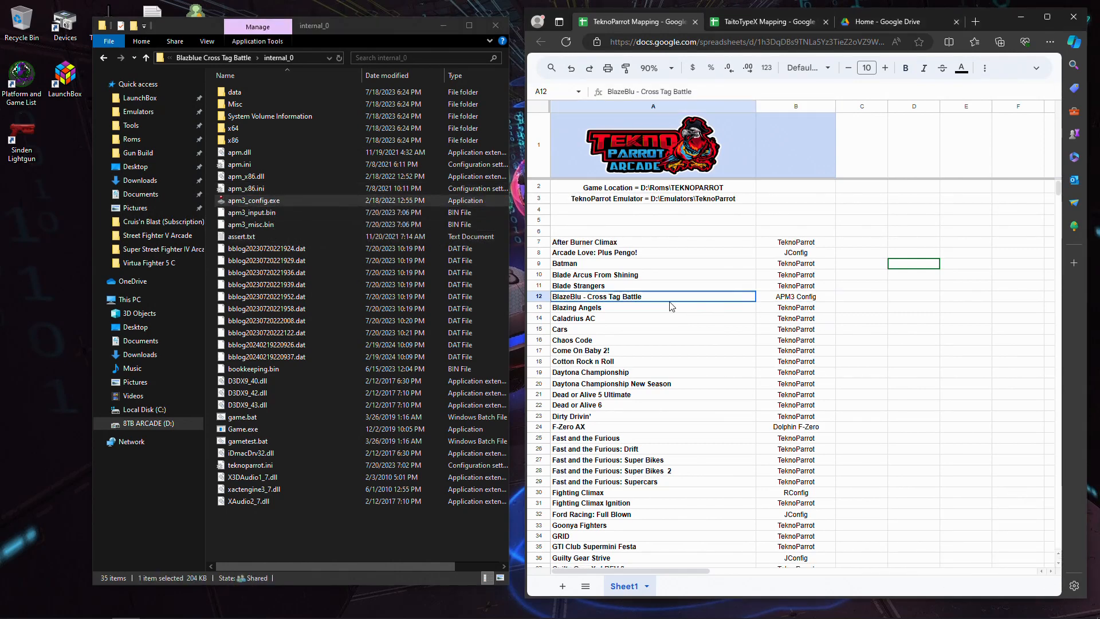
pyautogui.doubleClick(246, 201)
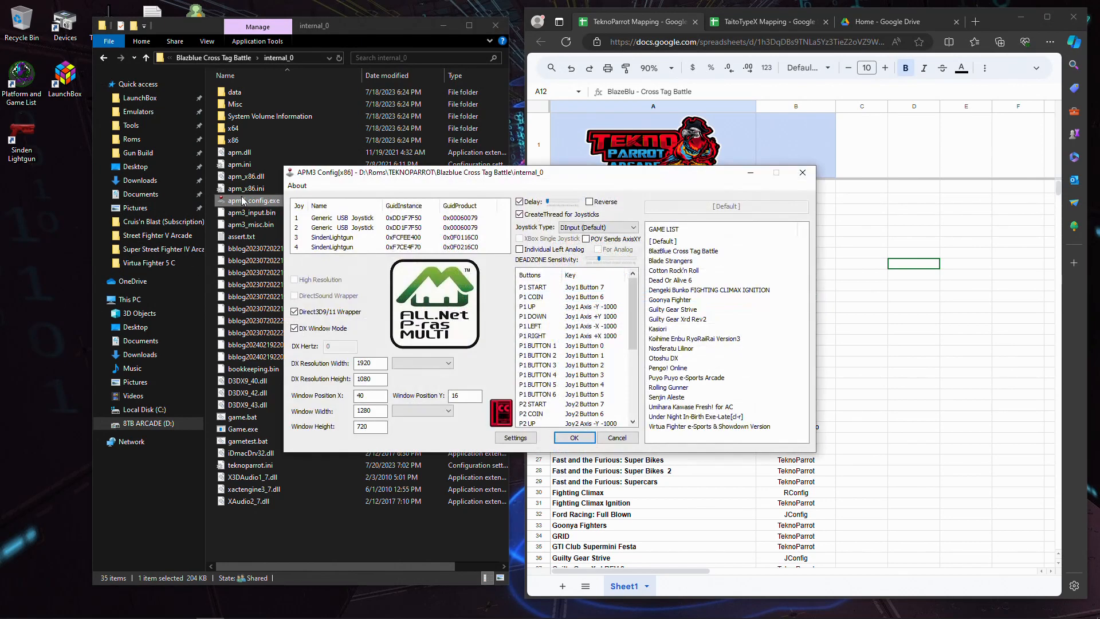
# - Look through the button assignments in APM3 Config and choose DInput (Default) as the joystick type
pyautogui.scroll(-5, 616, 301)
pyautogui.scroll(5, 618, 372)
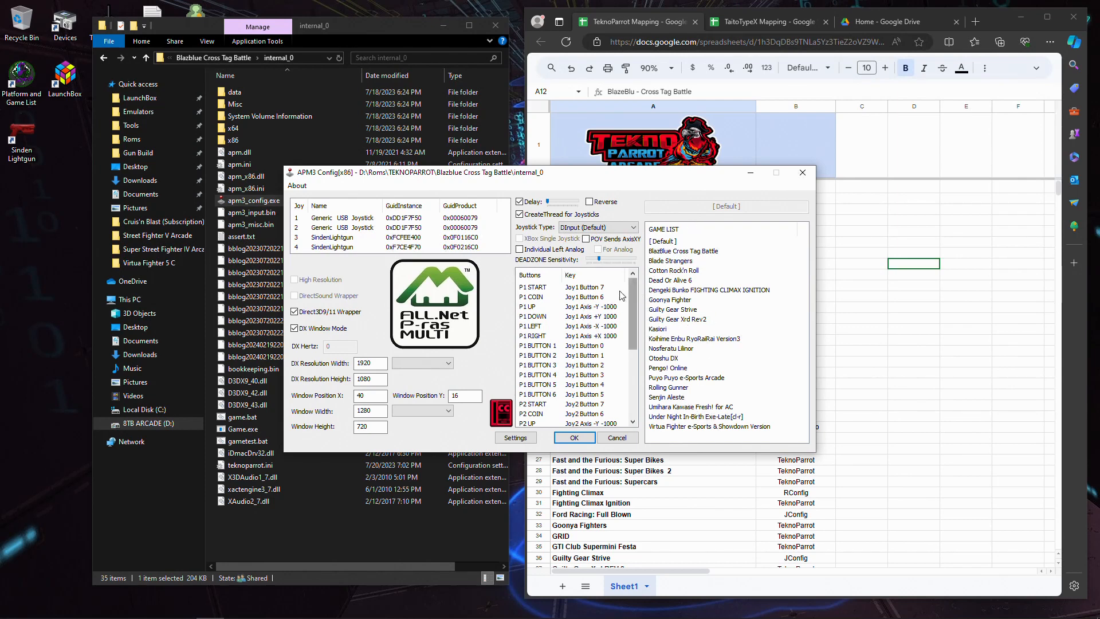
pyautogui.click(570, 297)
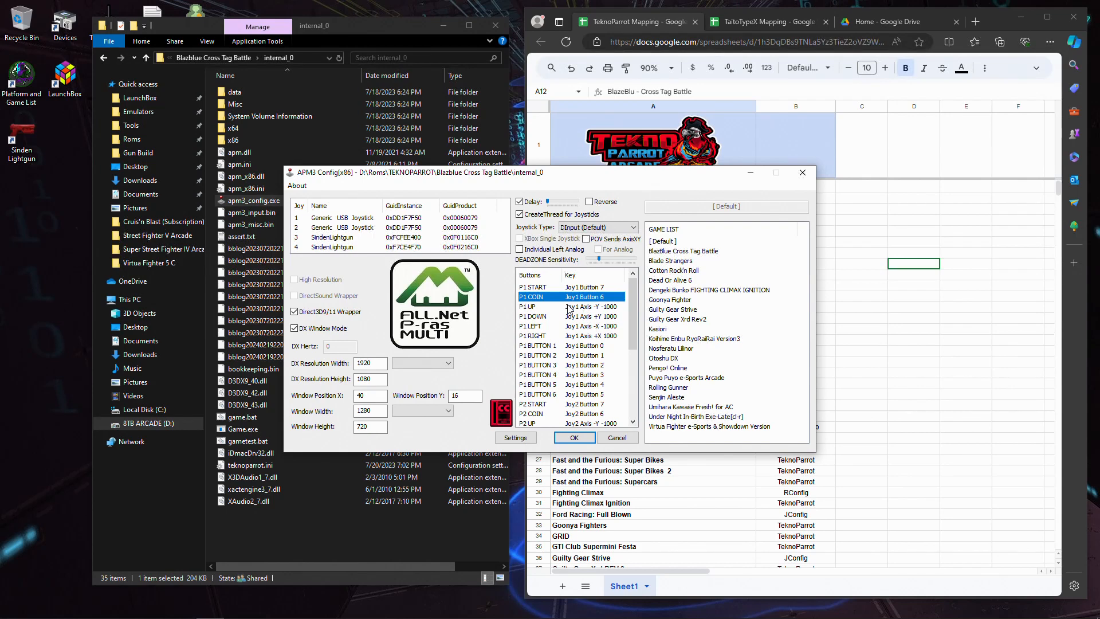
pyautogui.click(580, 231)
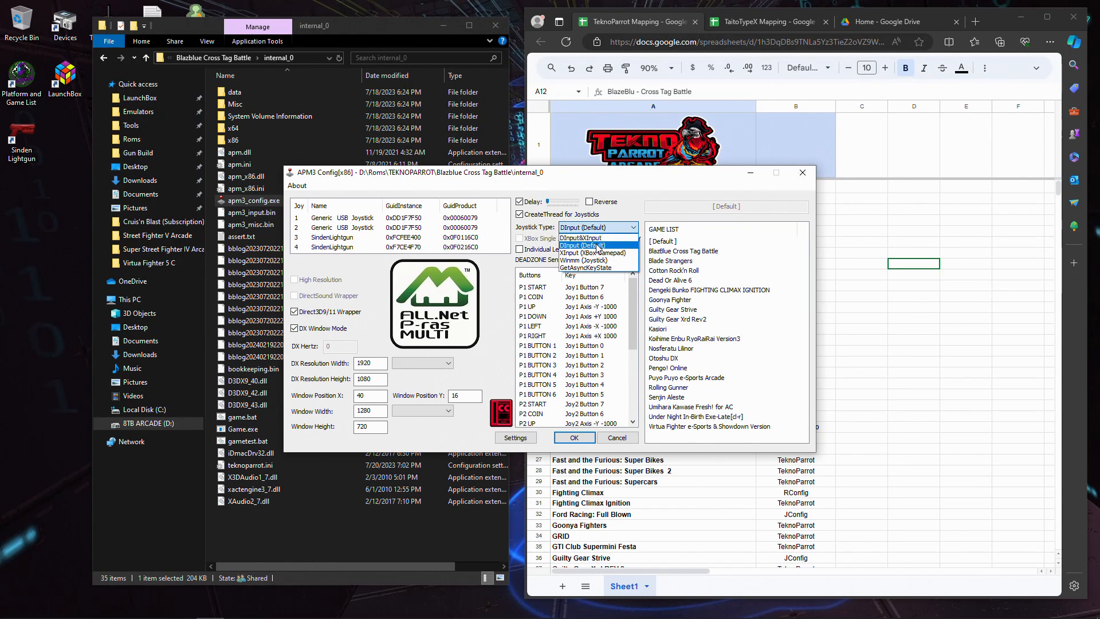
pyautogui.click(598, 245)
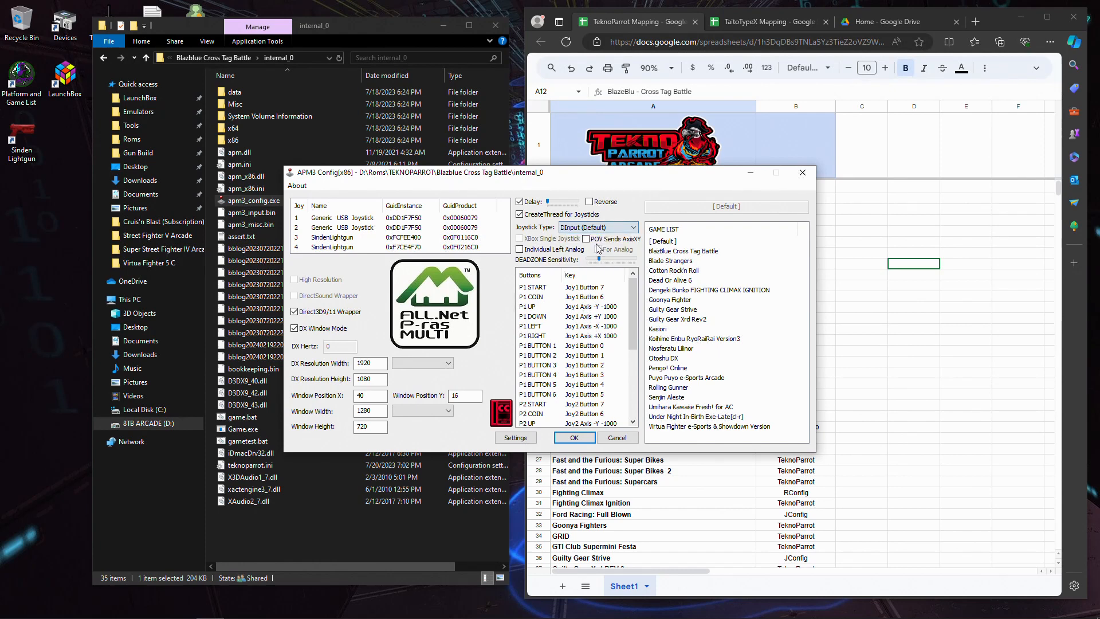
# - Map P1 START to Joy1 Button 7, P1 COIN to Joy1 Button 6, and the P1 directions to the Joy1 X and Y axes
pyautogui.doubleClick(550, 288)
pyautogui.doubleClick(538, 299)
pyautogui.doubleClick(566, 307)
pyautogui.doubleClick(572, 318)
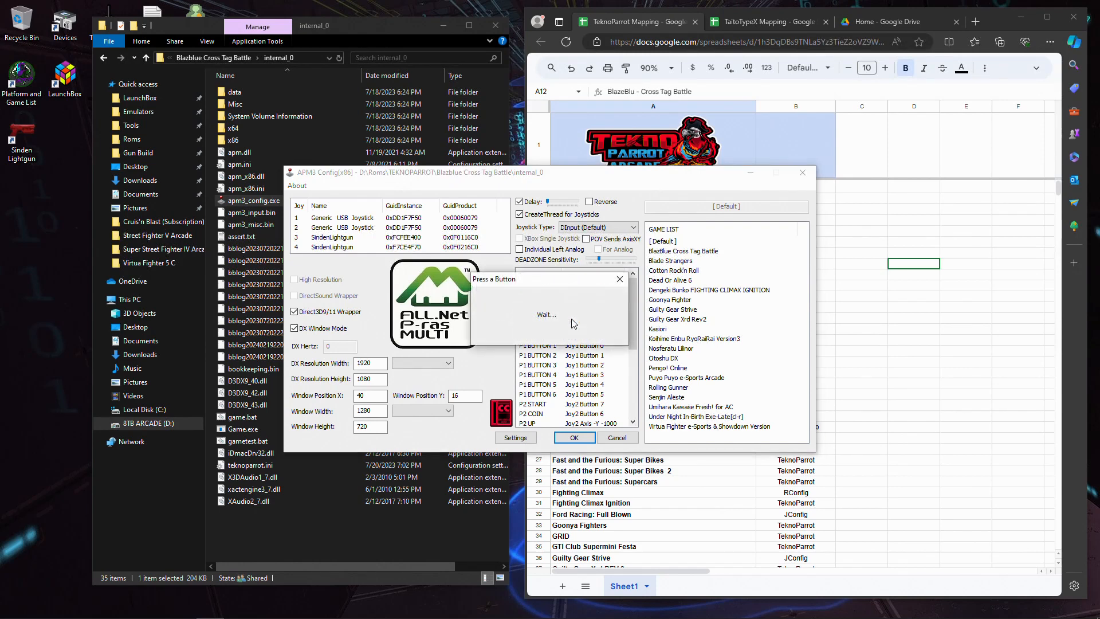
pyautogui.doubleClick(587, 326)
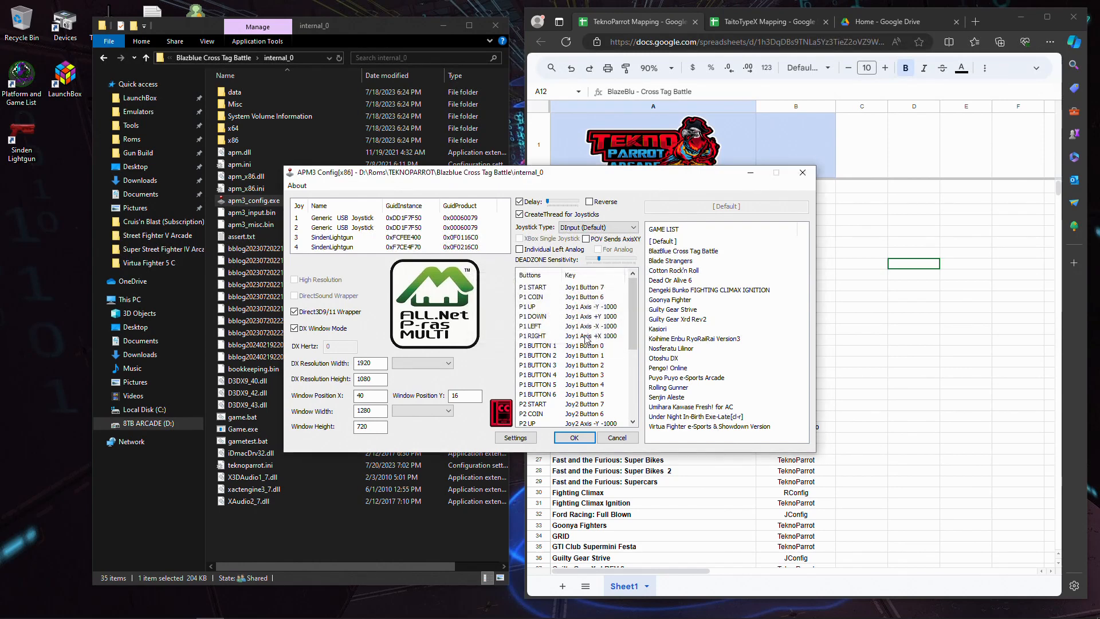
pyautogui.doubleClick(585, 336)
pyautogui.click(586, 348)
# - Check the remaining player 2 and EXIT assignments, and save and close the APM3 configuration
pyautogui.scroll(-1, 530, 401)
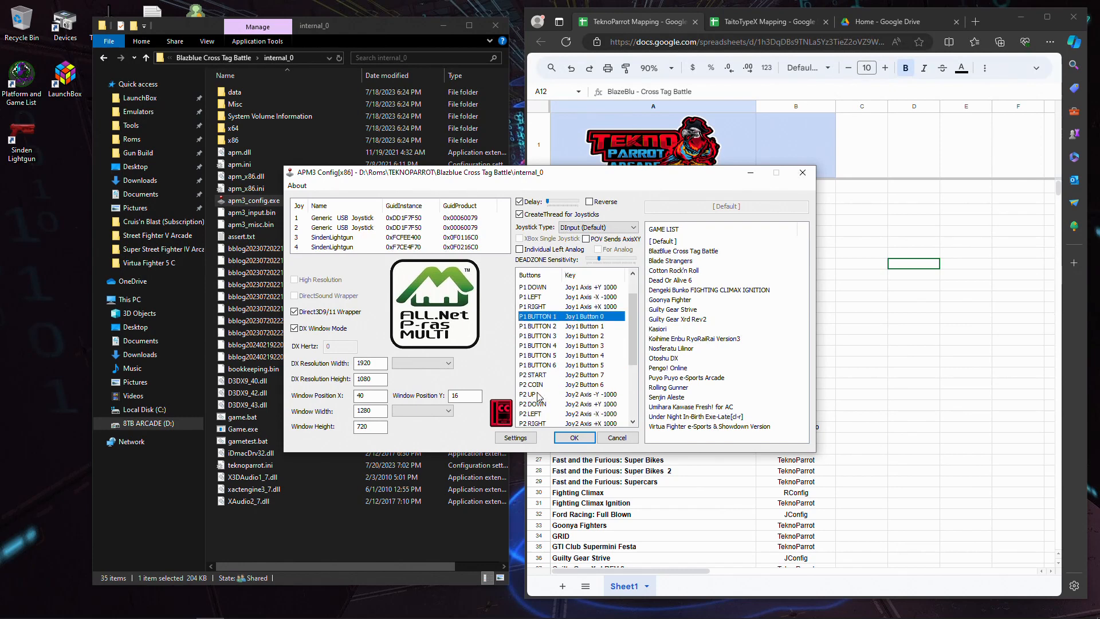
pyautogui.scroll(-3, 556, 350)
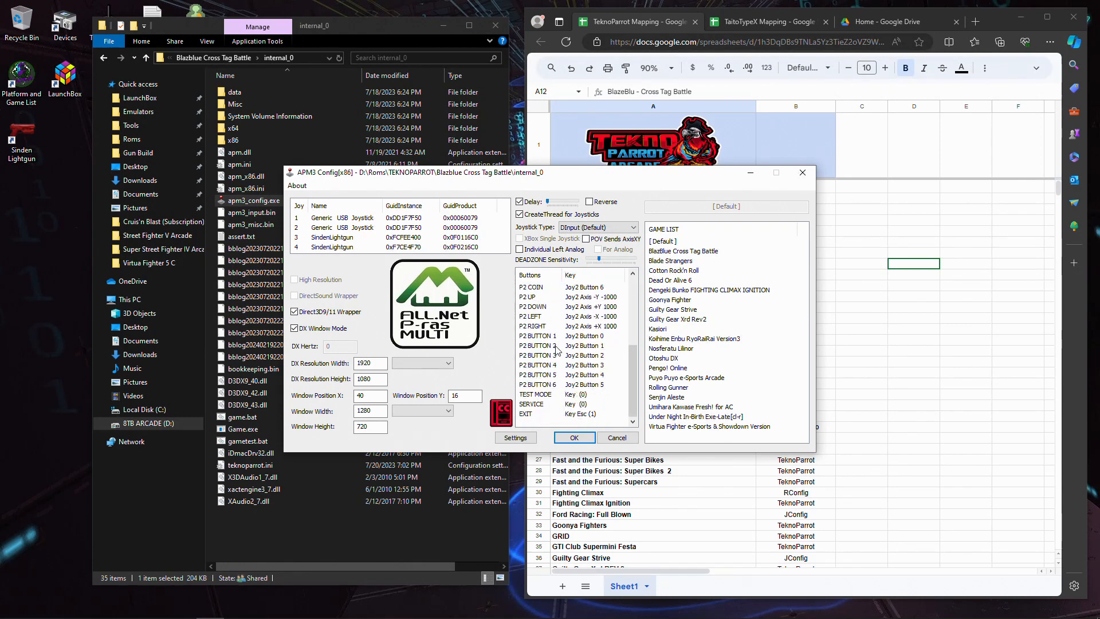
pyautogui.click(578, 413)
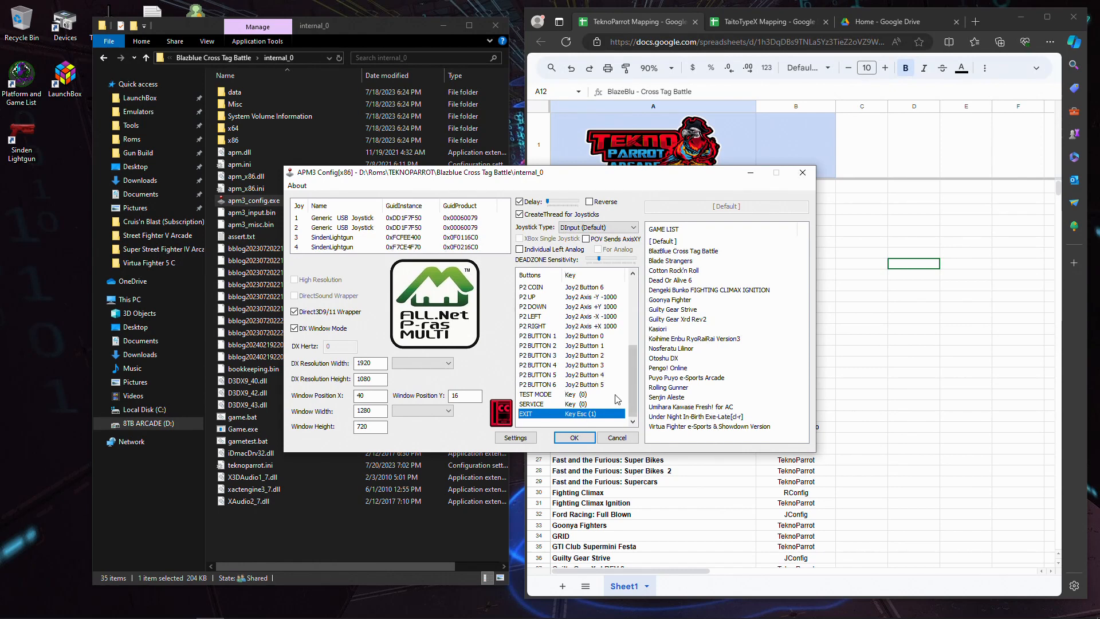
pyautogui.click(575, 438)
pyautogui.click(562, 347)
pyautogui.click(812, 171)
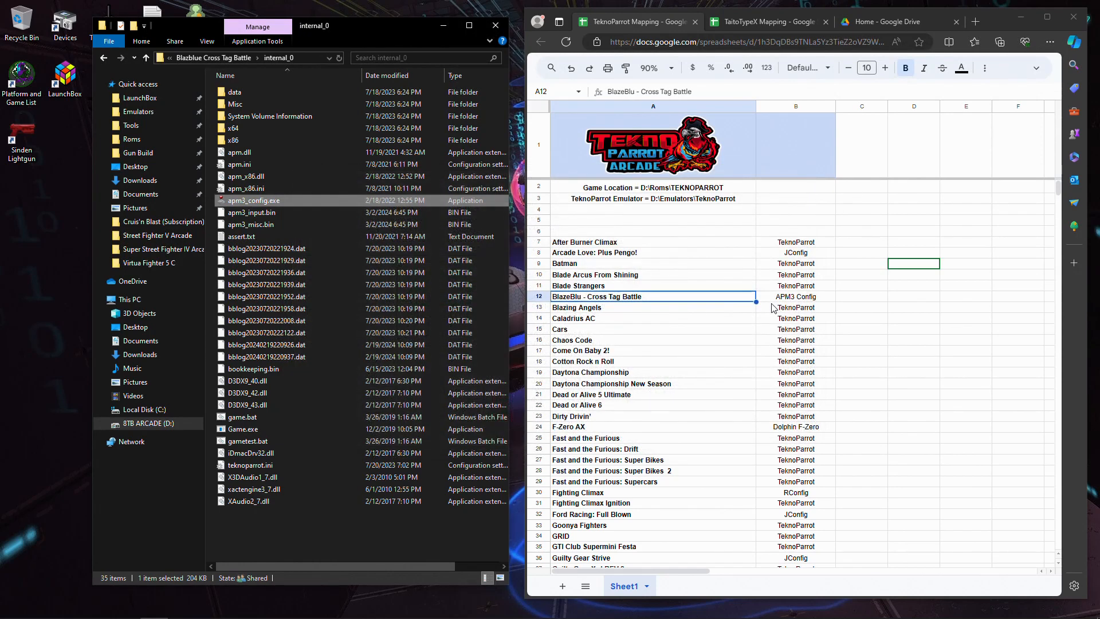
# - Check which mapping program the sheet lists for Arcade Love: Plus Pengo!
pyautogui.click(648, 254)
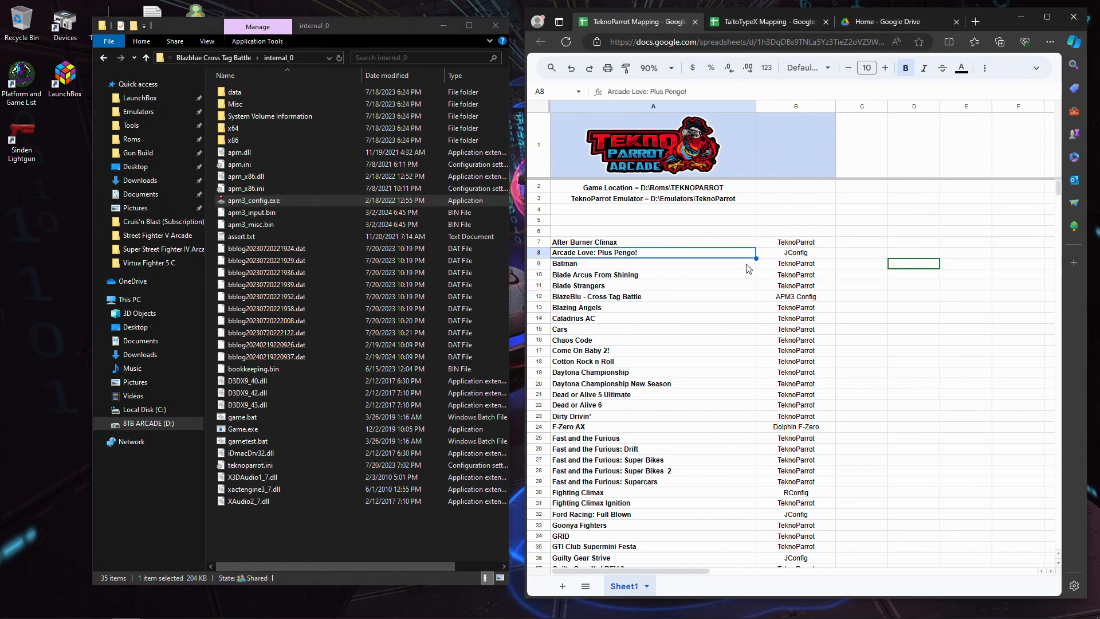
pyautogui.click(788, 255)
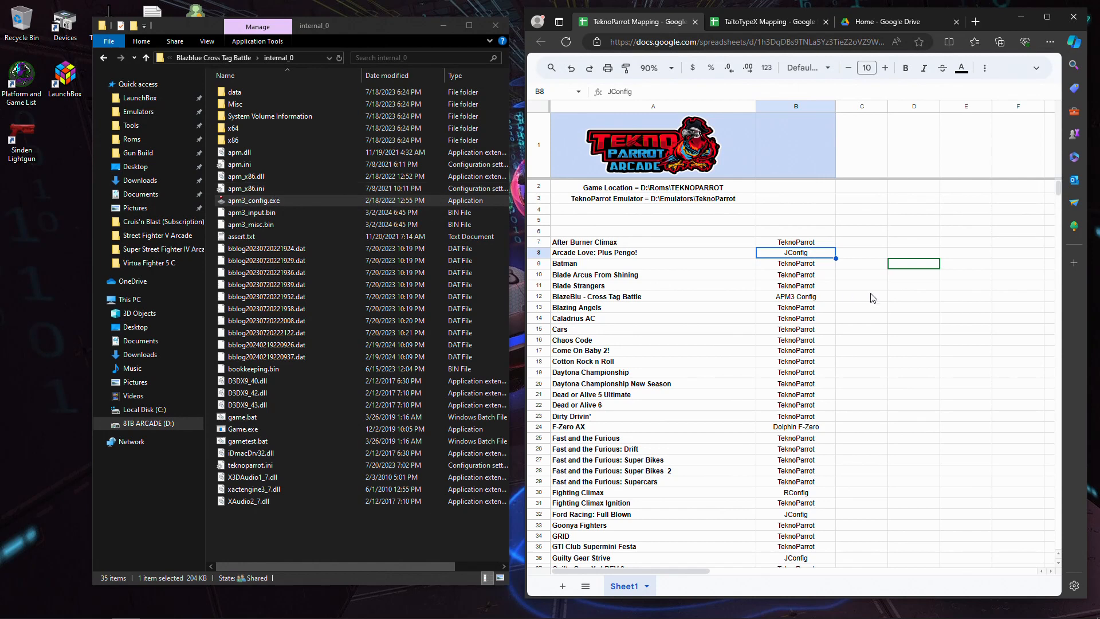
pyautogui.click(658, 254)
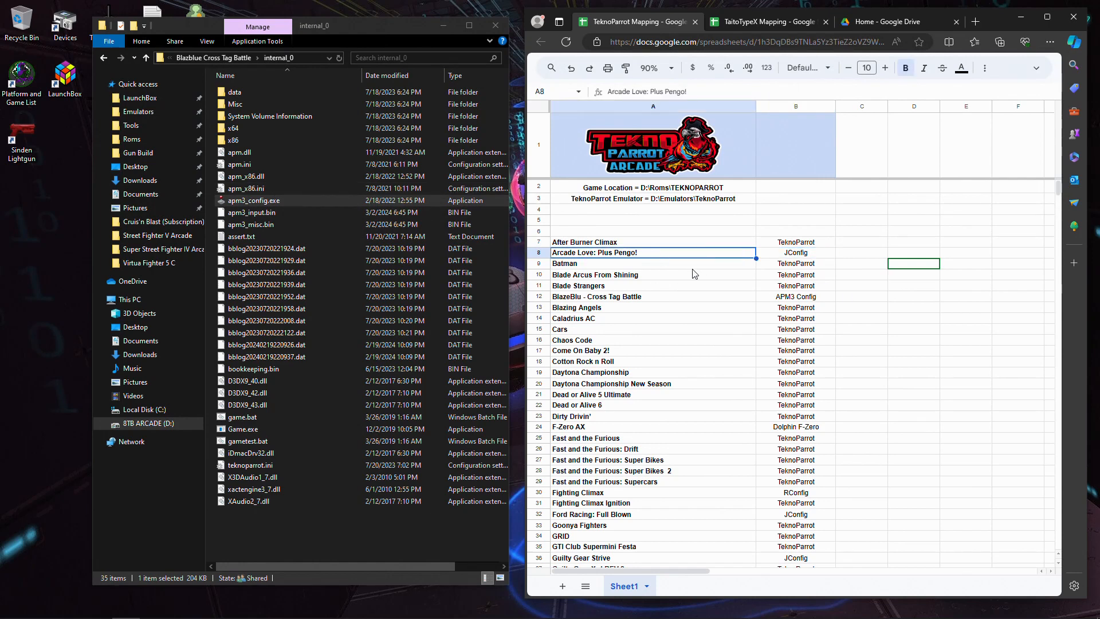
# - Open the Arcade Love - Plus Pengo folder in TEKNOPARROT and launch JConfigAL.exe
pyautogui.click(213, 57)
pyautogui.click(203, 57)
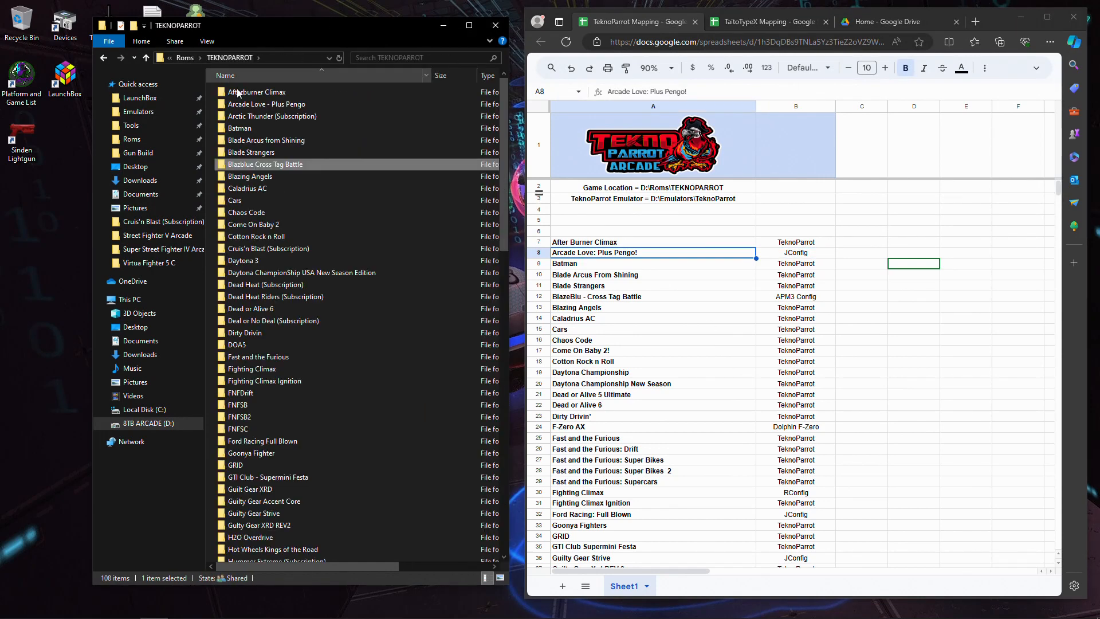
pyautogui.click(277, 106)
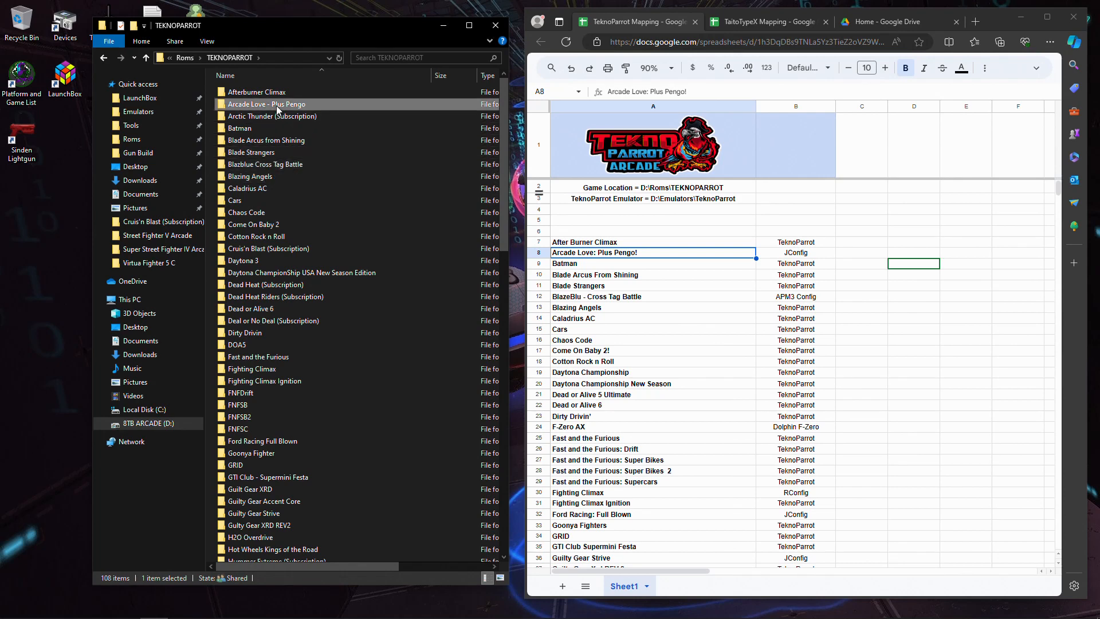
pyautogui.doubleClick(277, 105)
pyautogui.click(252, 178)
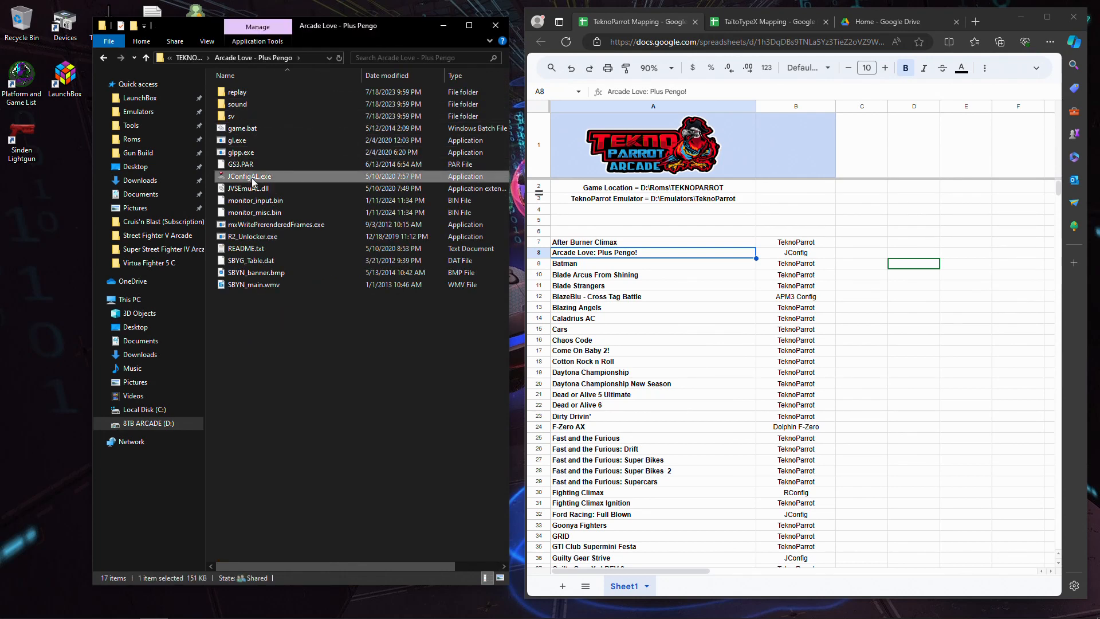
pyautogui.doubleClick(252, 179)
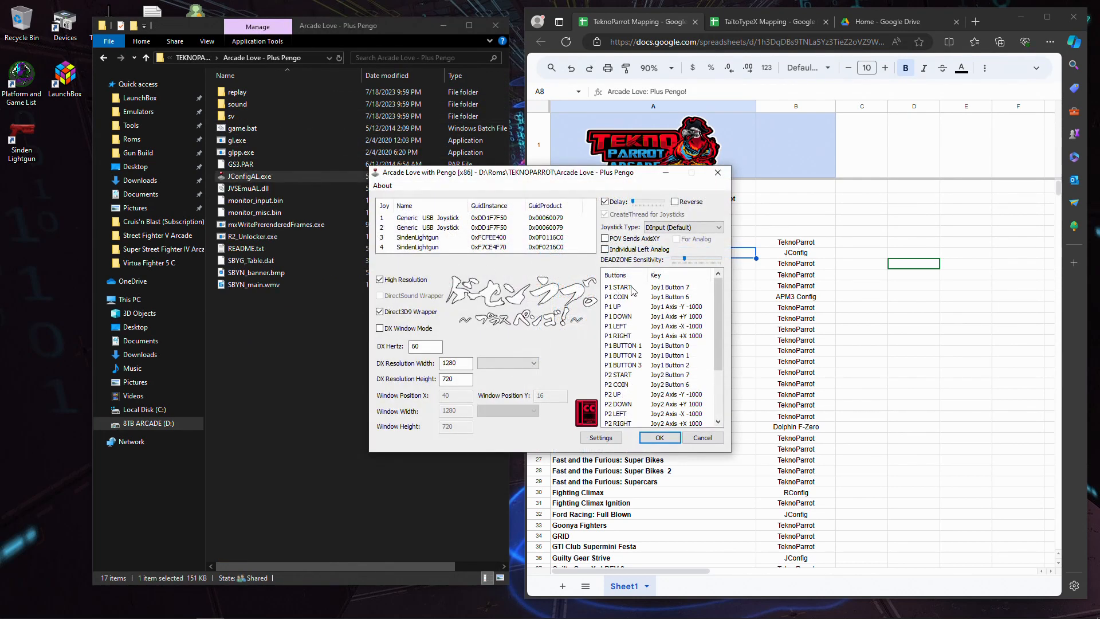
# - Check the P1 START and P1 COIN assignments for Arcade Love with Pengo, then save and close its configuration
pyautogui.click(632, 291)
pyautogui.click(633, 297)
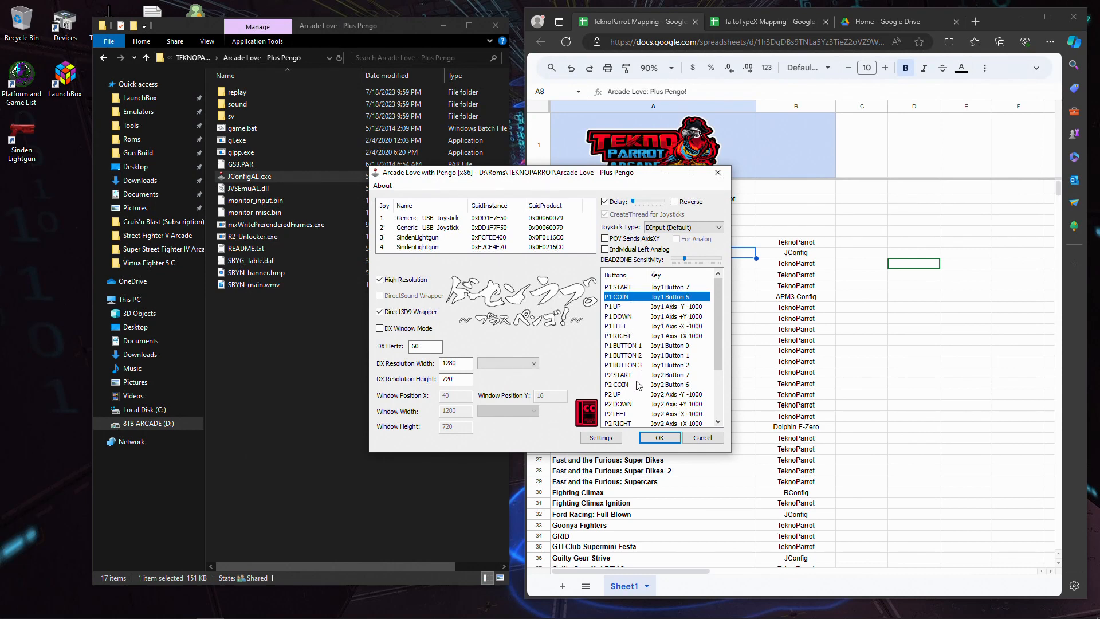
pyautogui.moveTo(508, 175); pyautogui.dragTo(483, 174)
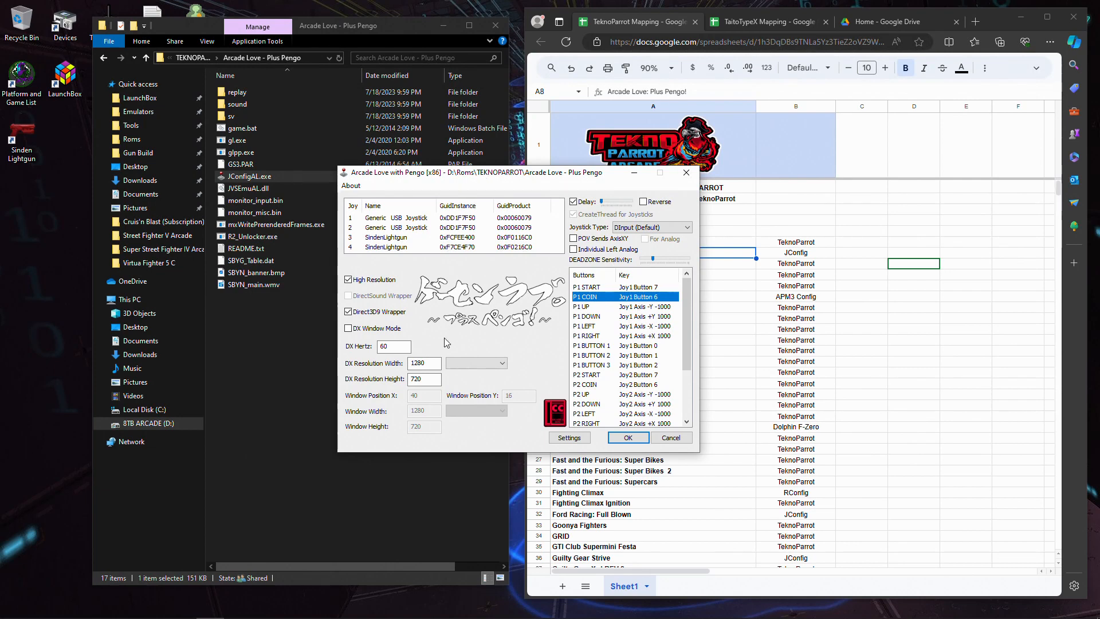
pyautogui.click(629, 438)
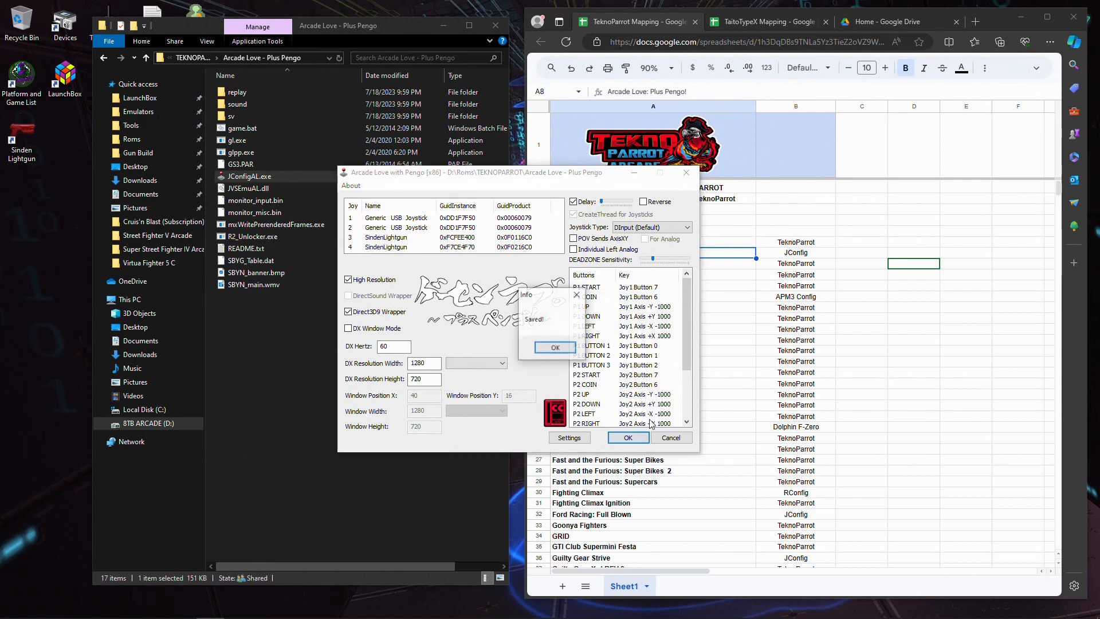
pyautogui.click(555, 347)
pyautogui.click(686, 173)
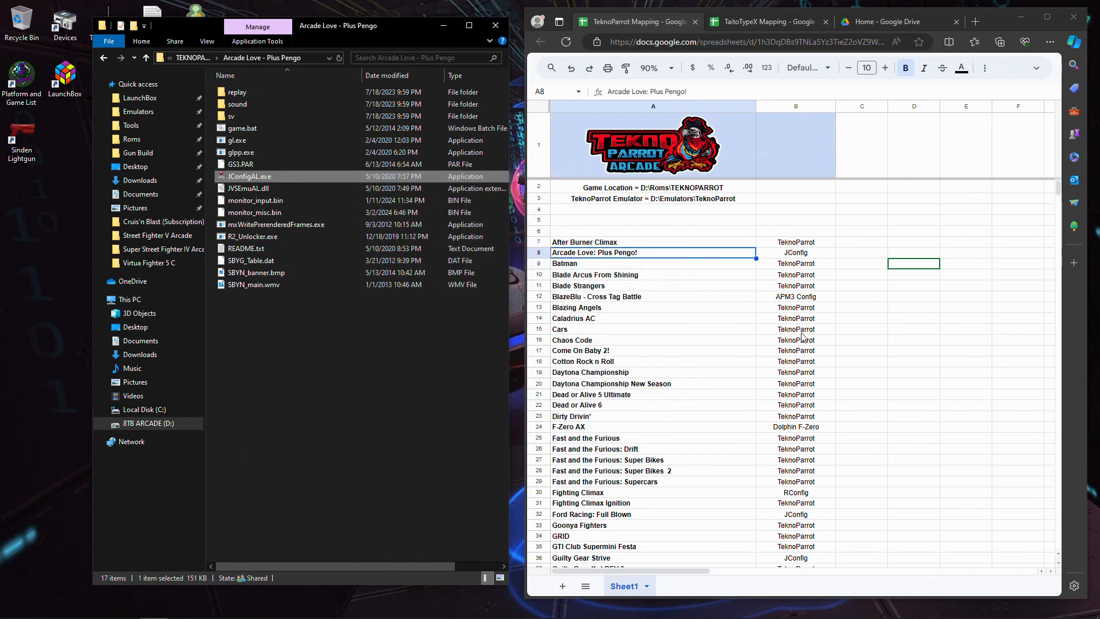
# - Check which mapping program the sheet lists for Batman
pyautogui.scroll(-2, 802, 336)
pyautogui.click(816, 267)
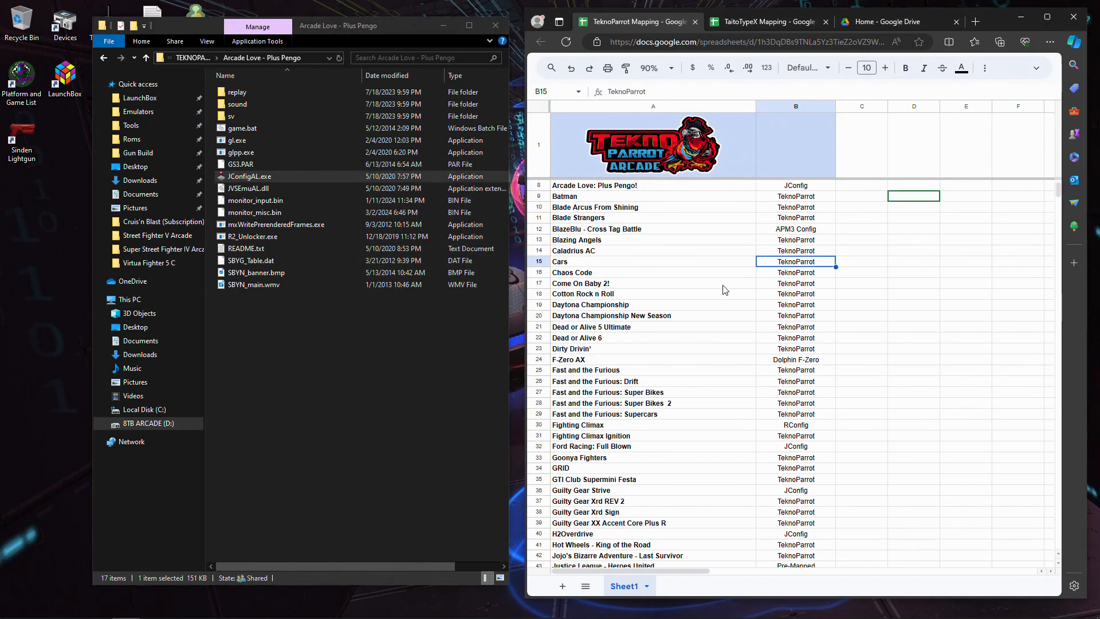
pyautogui.scroll(2, 726, 290)
pyautogui.click(714, 270)
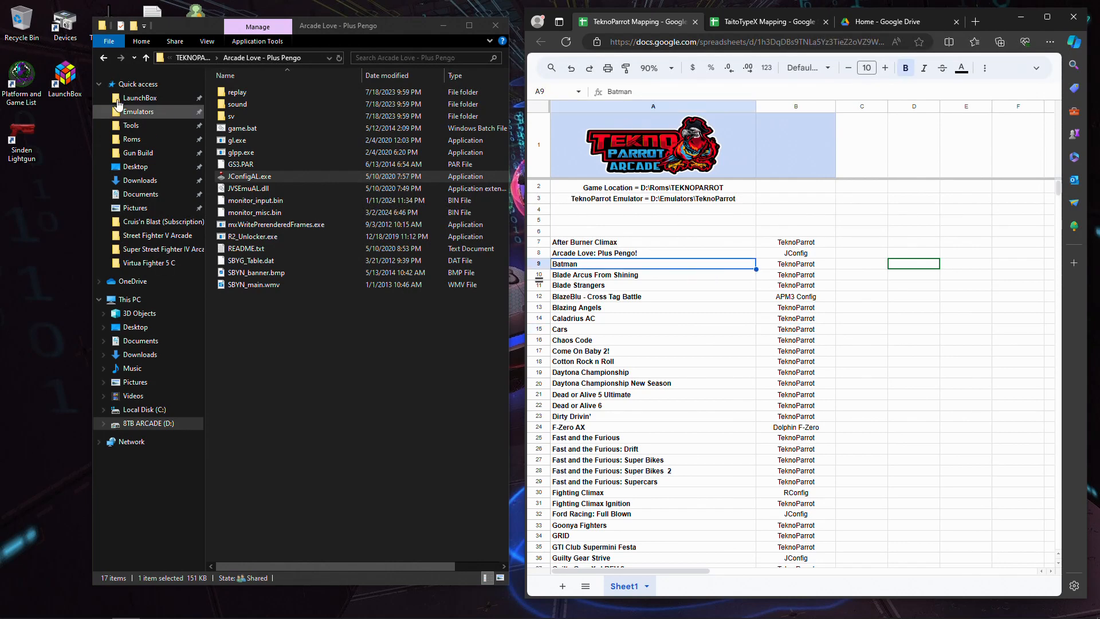
# - Open the TeknoParrot folder inside Emulators on the D: drive and launch TeknoParrotUi.exe
pyautogui.click(188, 57)
pyautogui.click(183, 58)
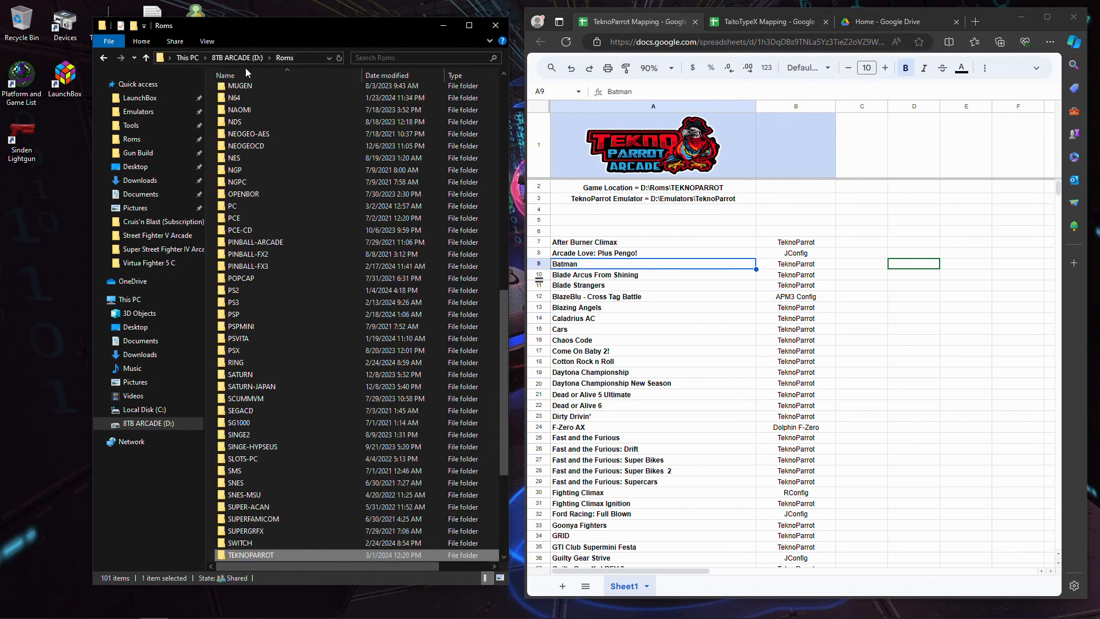
pyautogui.click(204, 59)
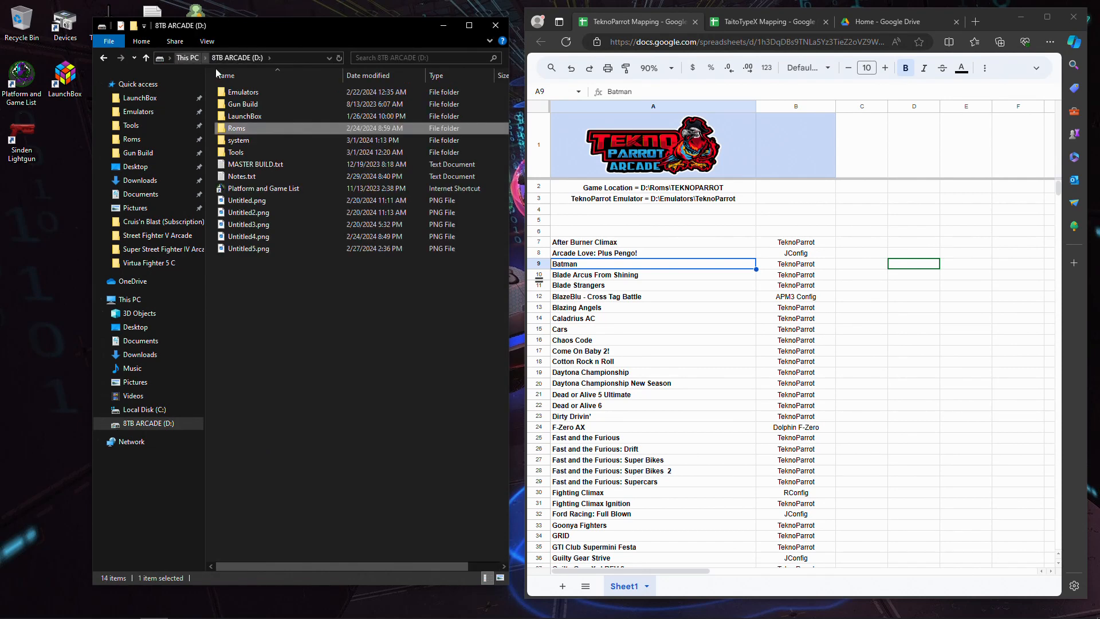
pyautogui.doubleClick(243, 92)
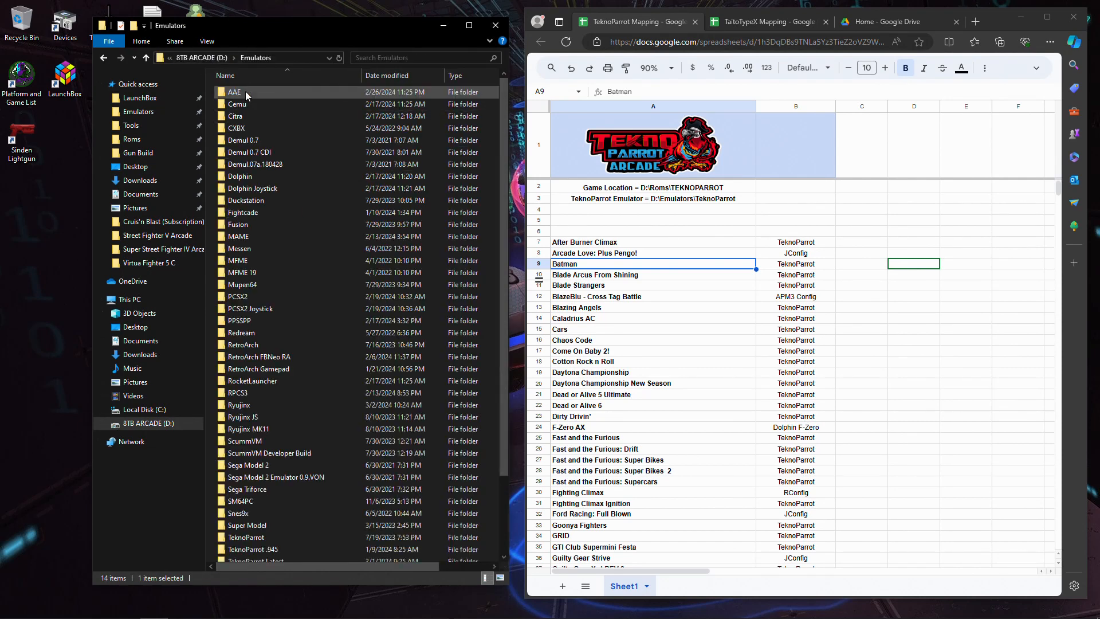
pyautogui.scroll(-3, 314, 288)
pyautogui.click(261, 470)
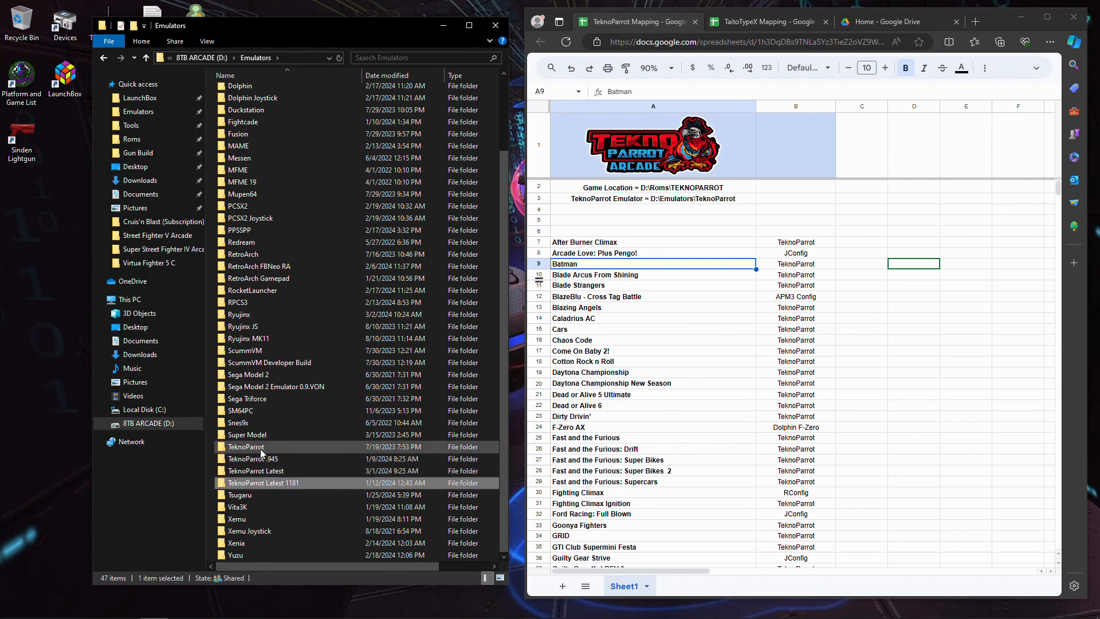
pyautogui.click(260, 449)
pyautogui.doubleClick(260, 449)
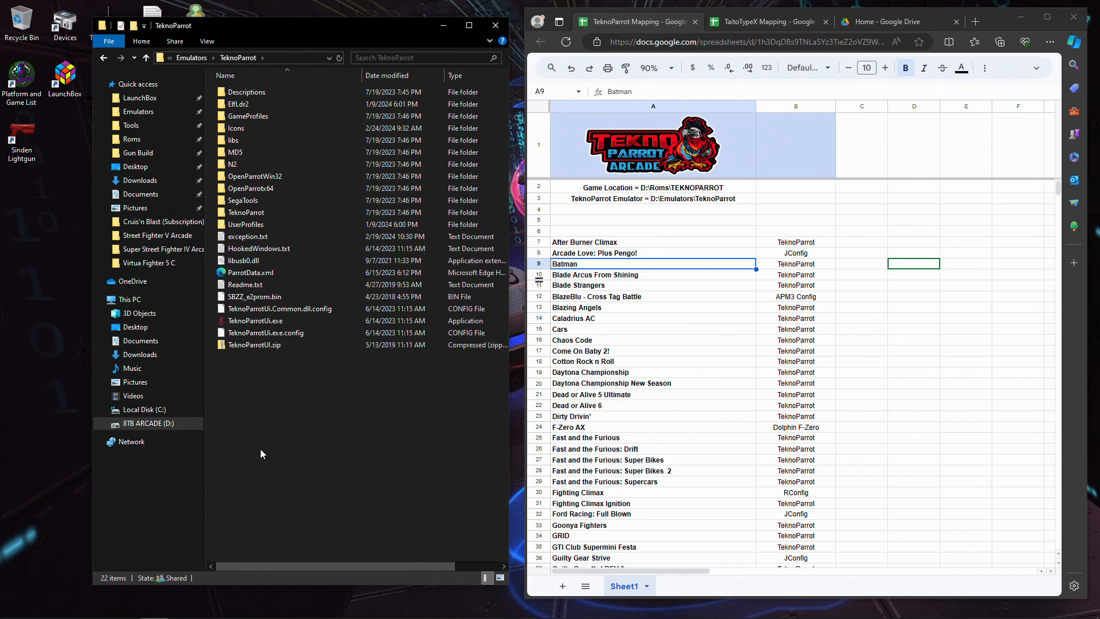
pyautogui.click(267, 325)
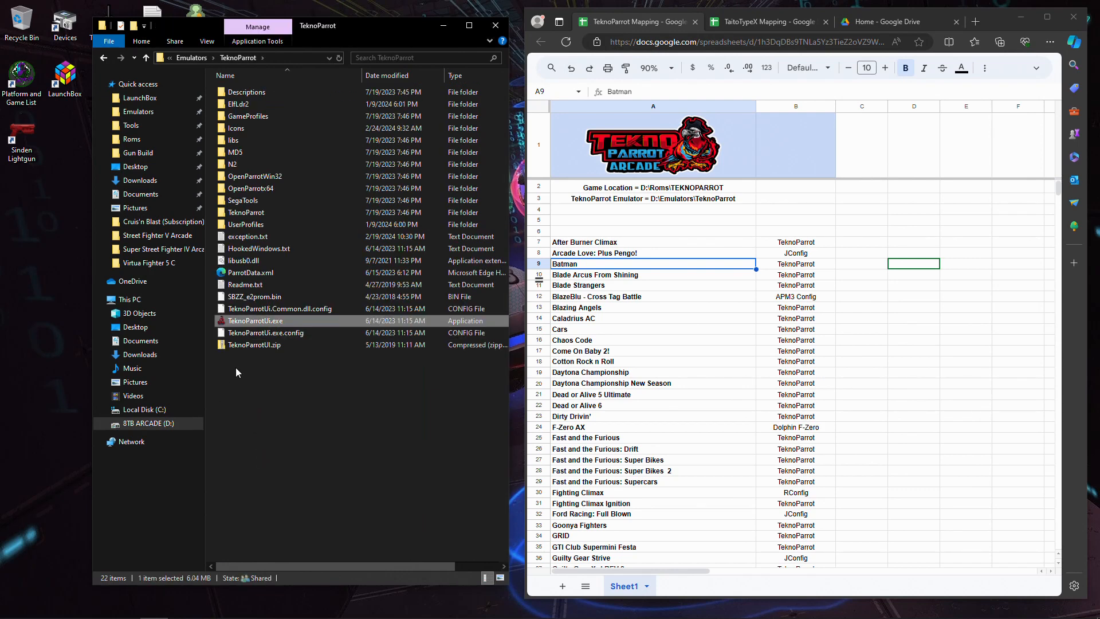
pyautogui.doubleClick(248, 326)
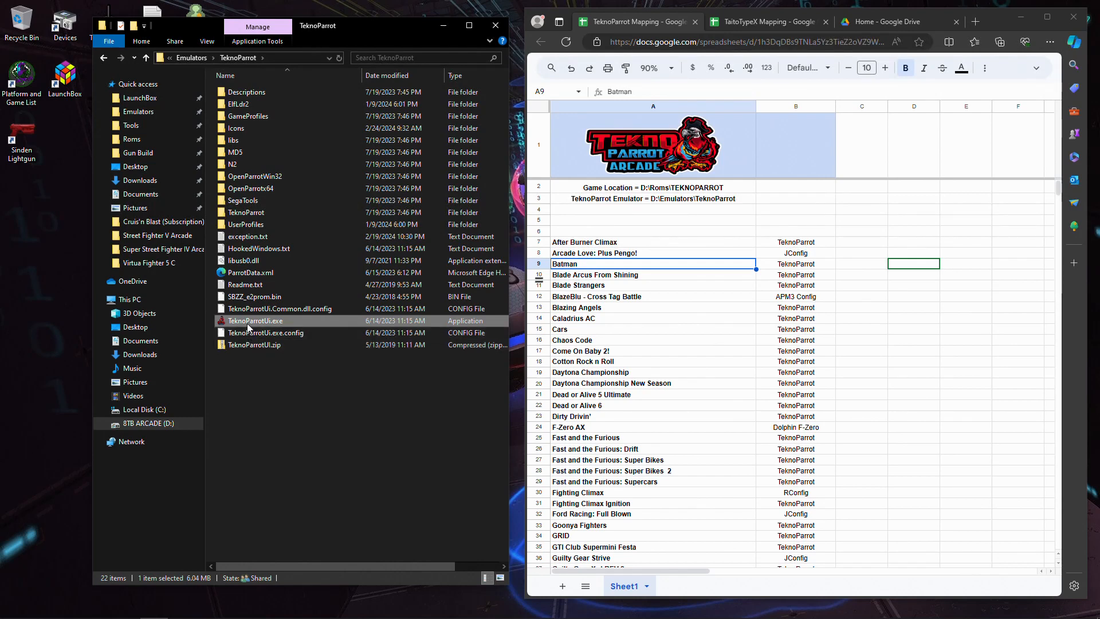
# - Review the mapping programs listed in the sheet for the games from Batman down to Dirty Drivin'
pyautogui.click(827, 280)
pyautogui.click(716, 275)
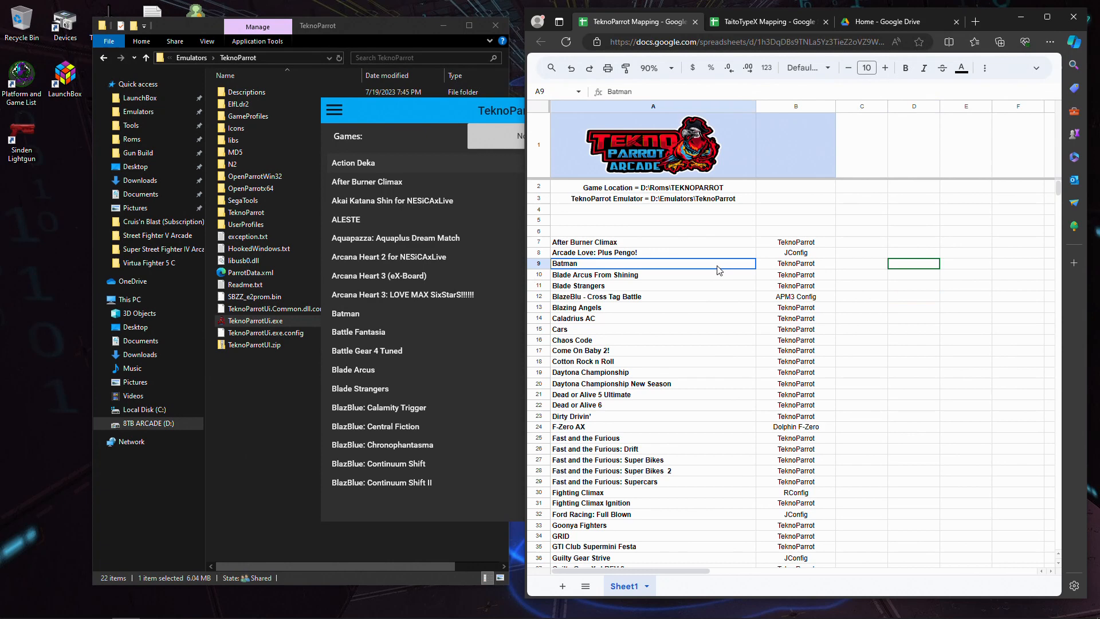
pyautogui.click(723, 319)
pyautogui.click(721, 331)
pyautogui.click(802, 310)
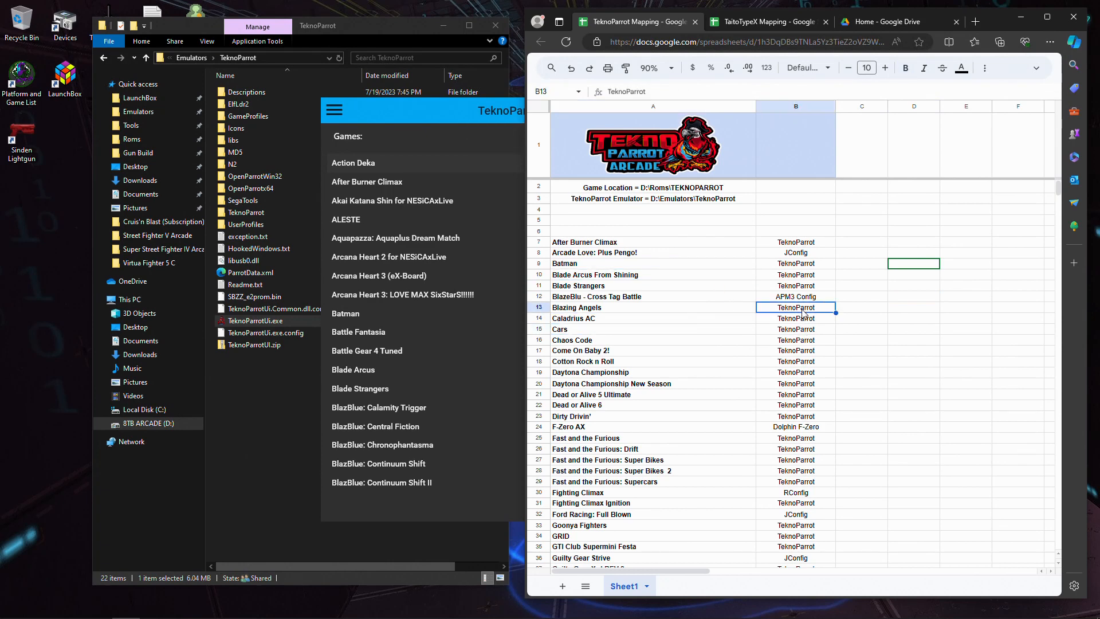
pyautogui.click(670, 319)
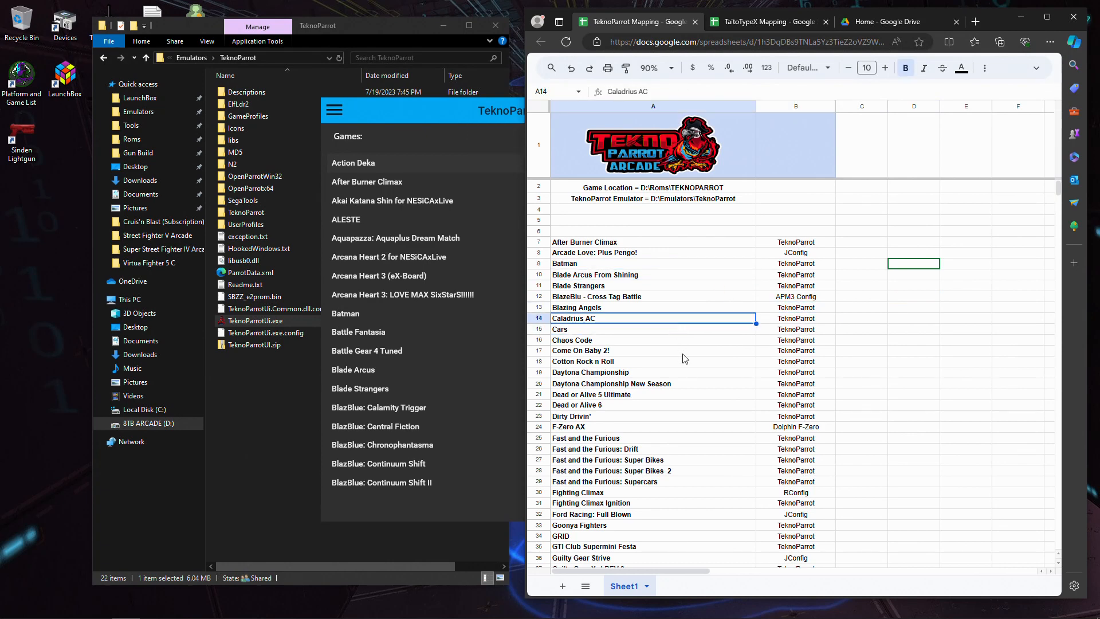
pyautogui.click(799, 415)
pyautogui.click(804, 310)
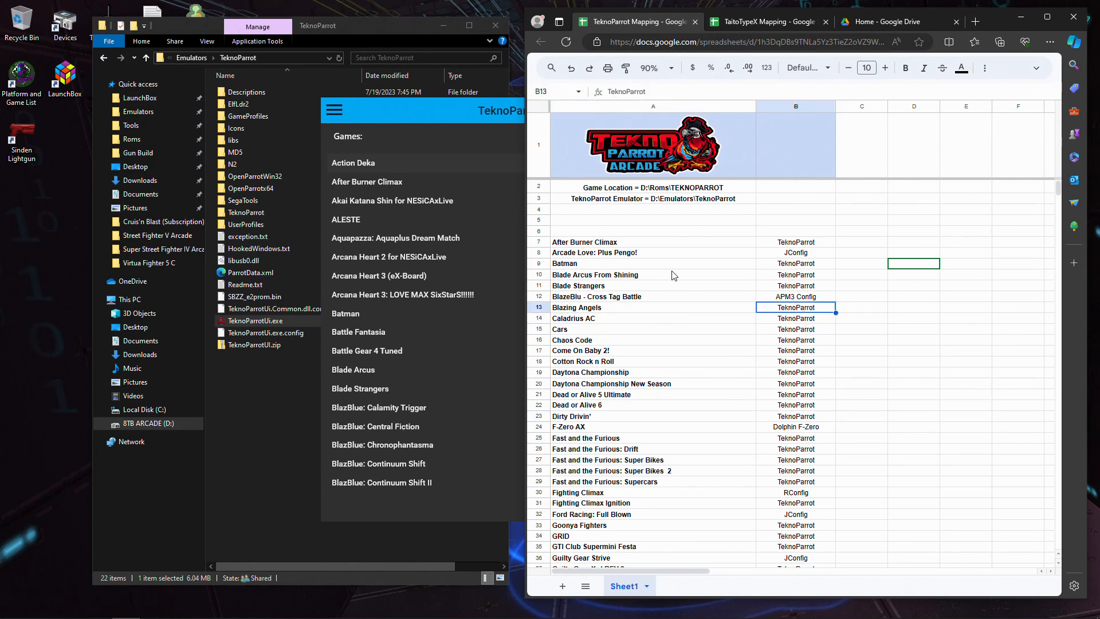
pyautogui.click(619, 264)
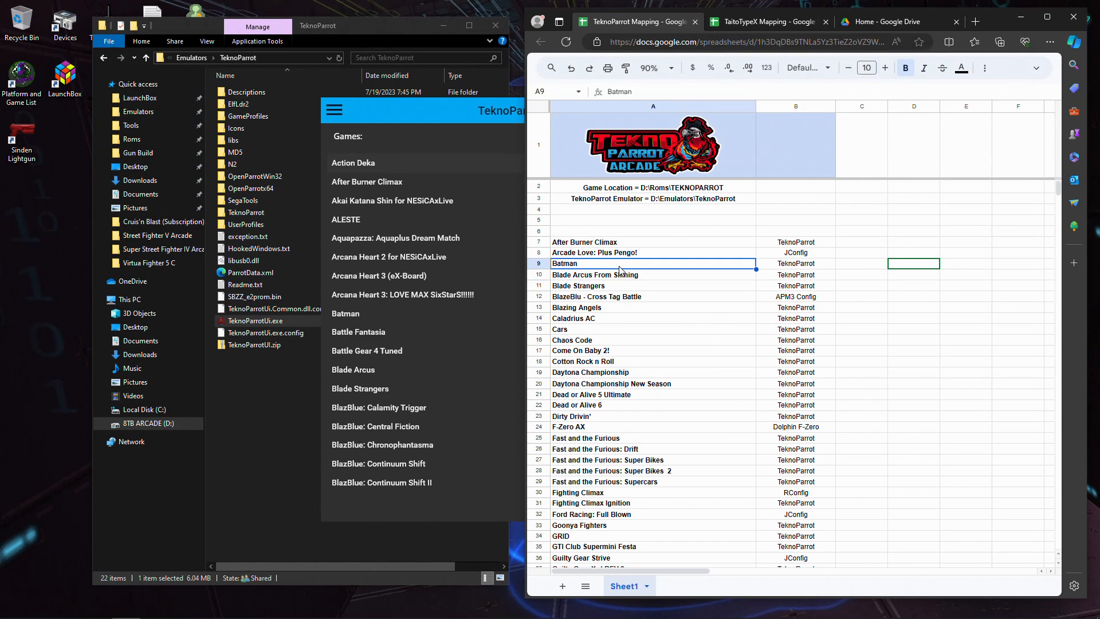
# - Select Batman in the TeknoParrot UI game list and open its game settings
pyautogui.click(428, 110)
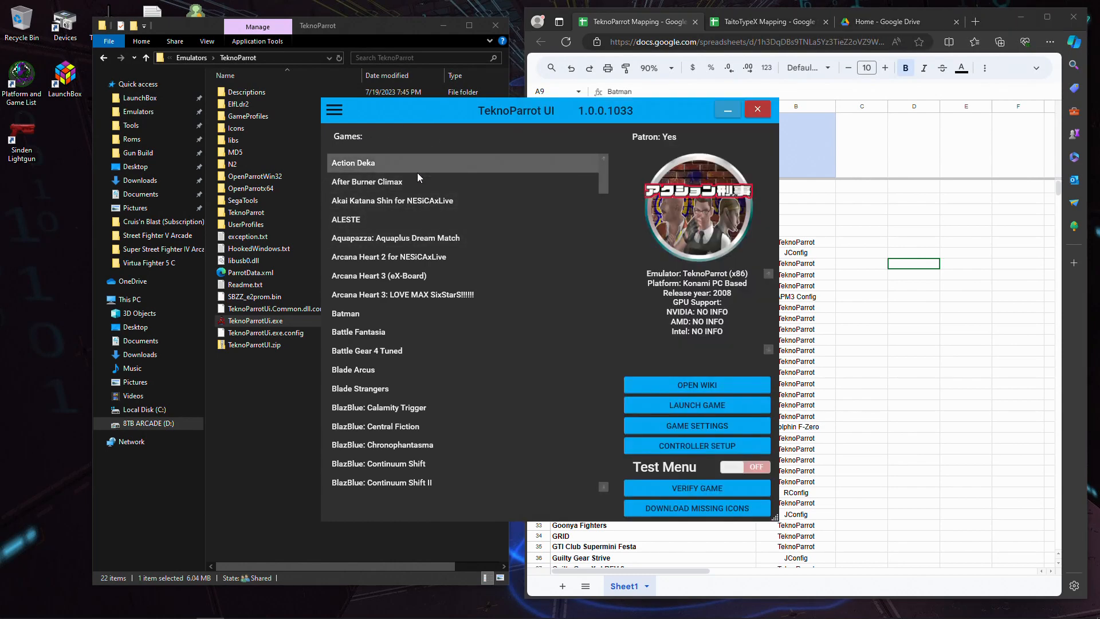
pyautogui.scroll(-3, 407, 194)
pyautogui.click(372, 202)
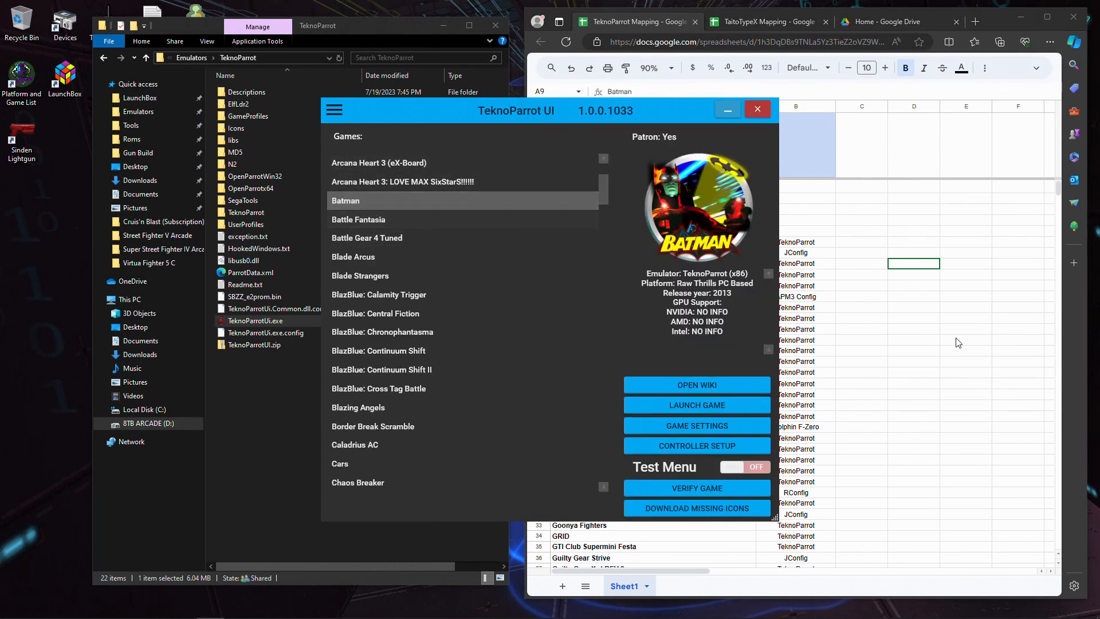
pyautogui.click(706, 428)
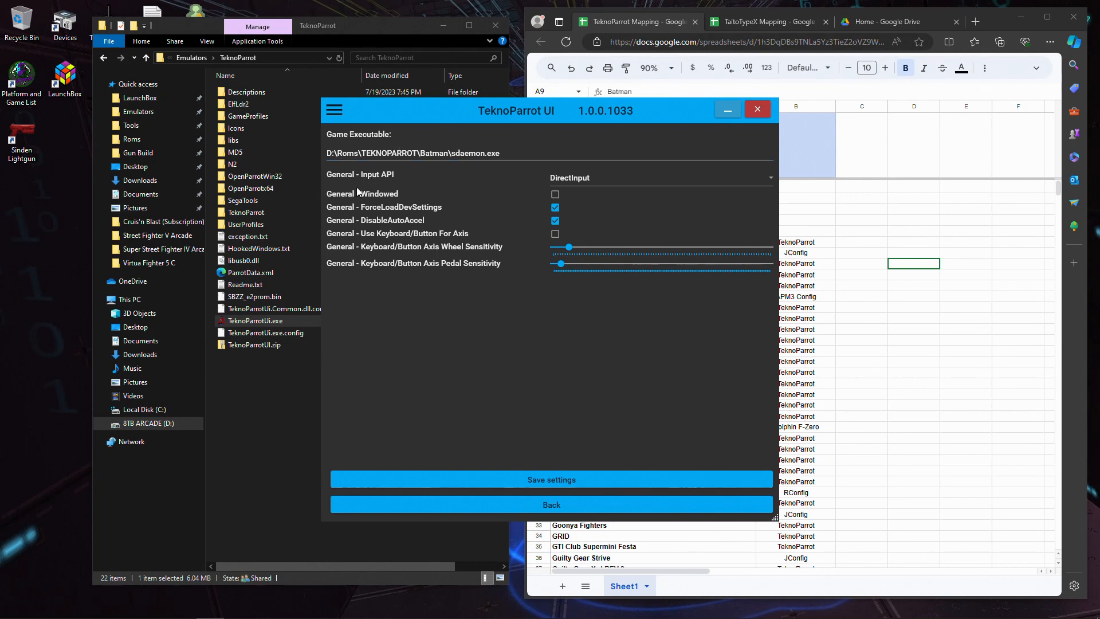
# - Try switching Batman's Input API between DirectInput and XInput
pyautogui.click(575, 179)
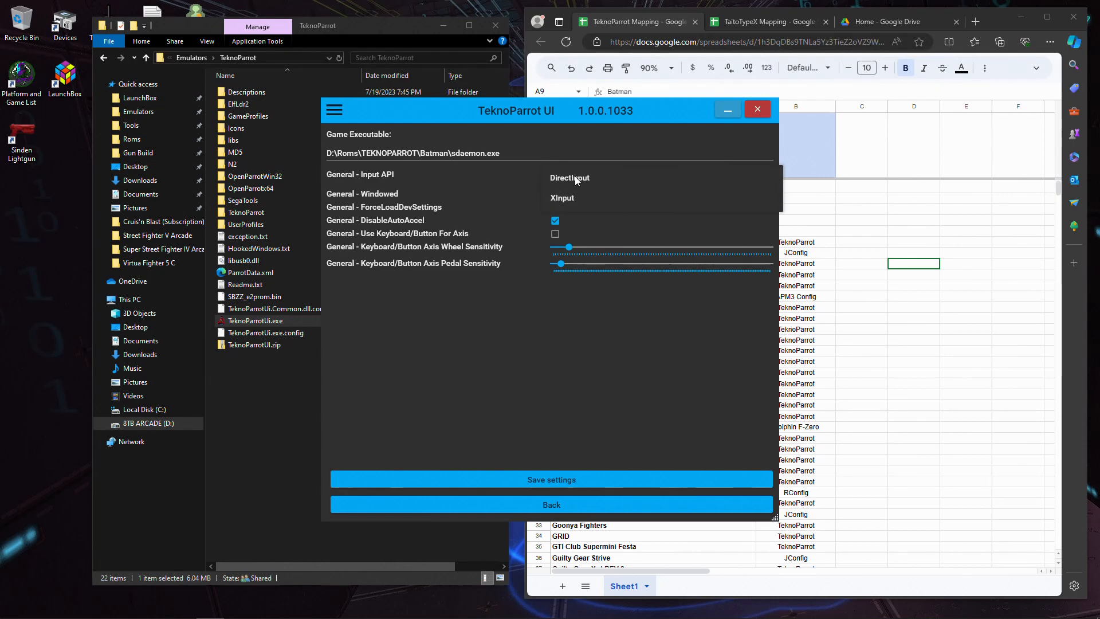
pyautogui.click(569, 201)
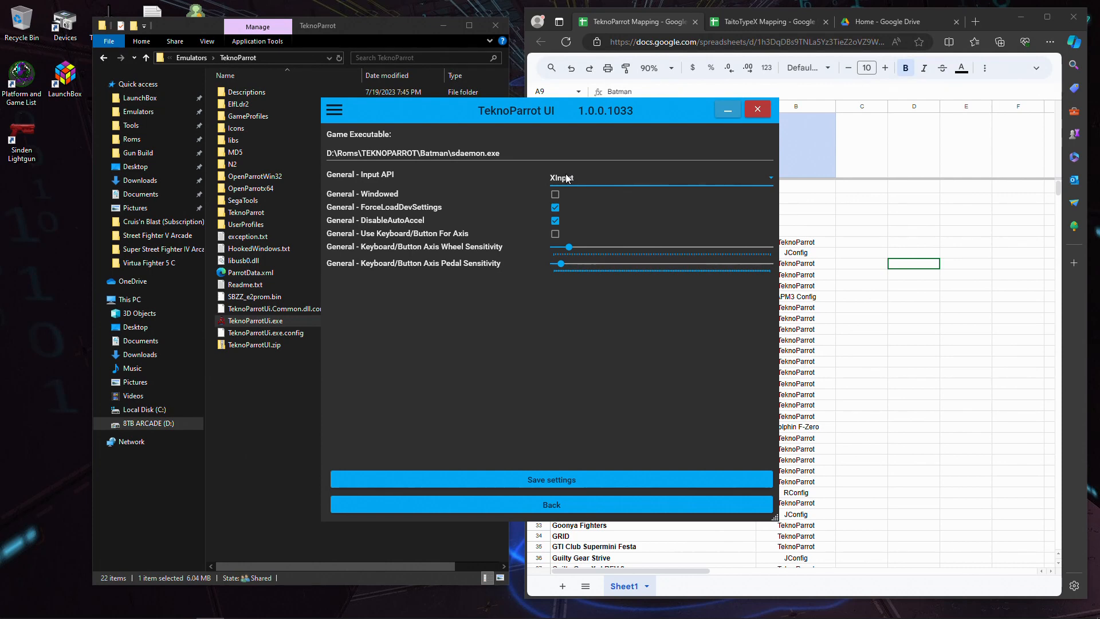
pyautogui.click(566, 178)
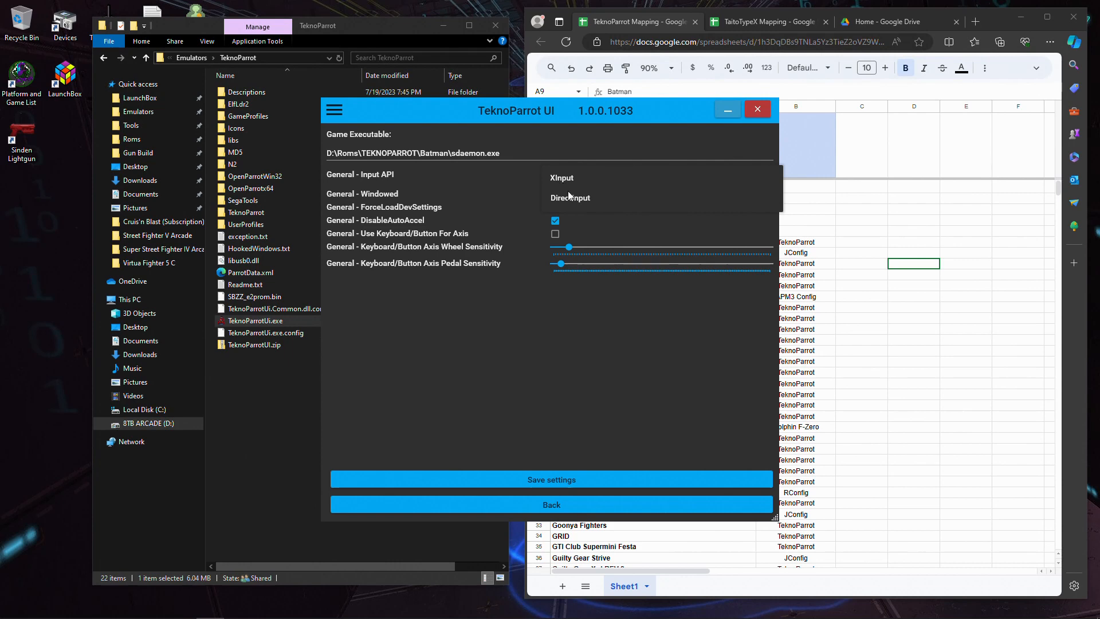
pyautogui.click(570, 201)
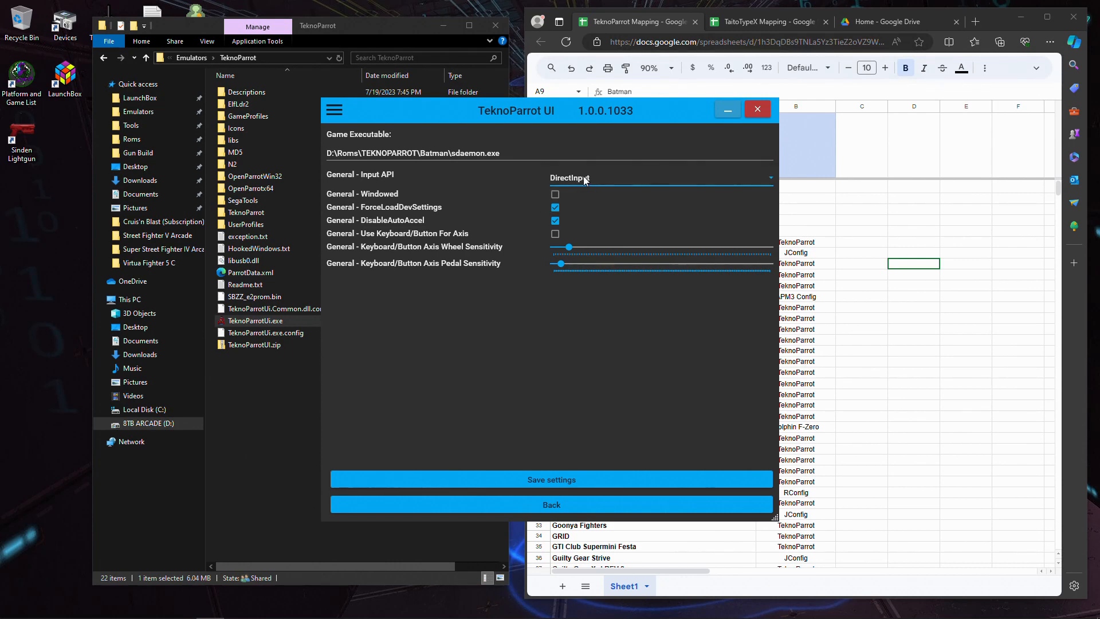
pyautogui.click(573, 179)
pyautogui.click(588, 193)
pyautogui.click(573, 178)
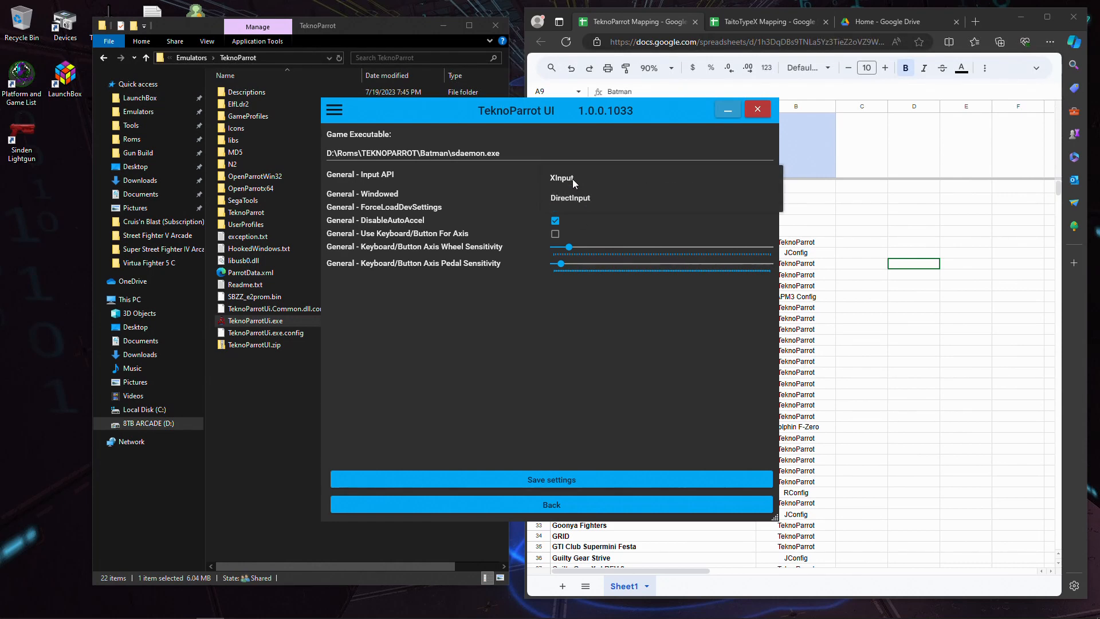
pyautogui.click(573, 198)
pyautogui.click(572, 178)
pyautogui.click(575, 195)
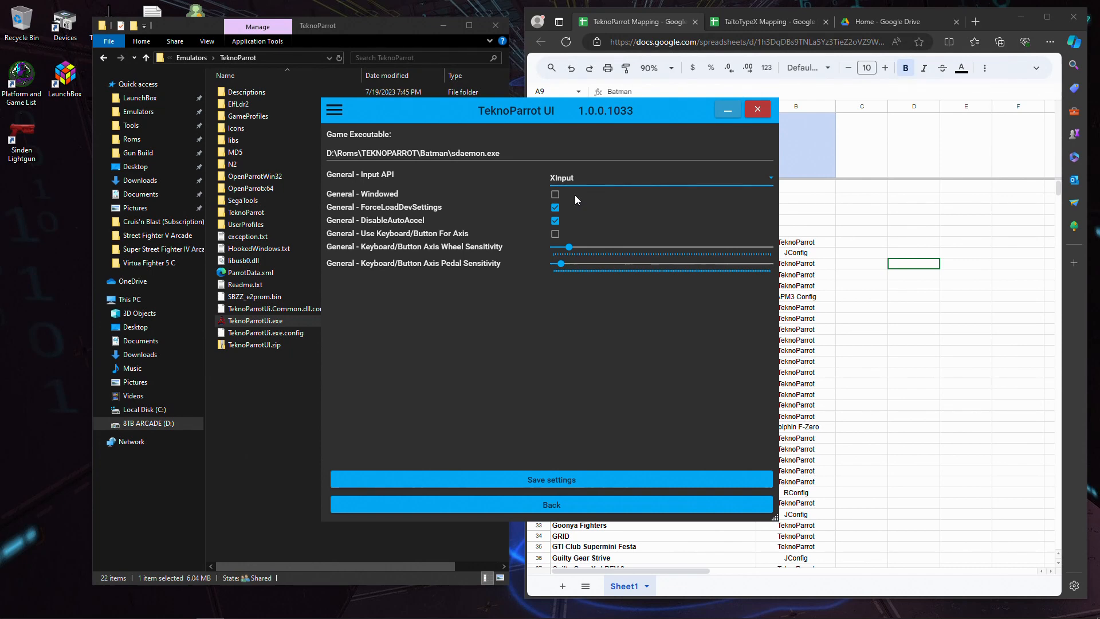
# - Set Batman's Input API to DirectInput, enable Use Keyboard/Button For Axis, keep DisableAutoAccel on, and save the settings
pyautogui.click(578, 181)
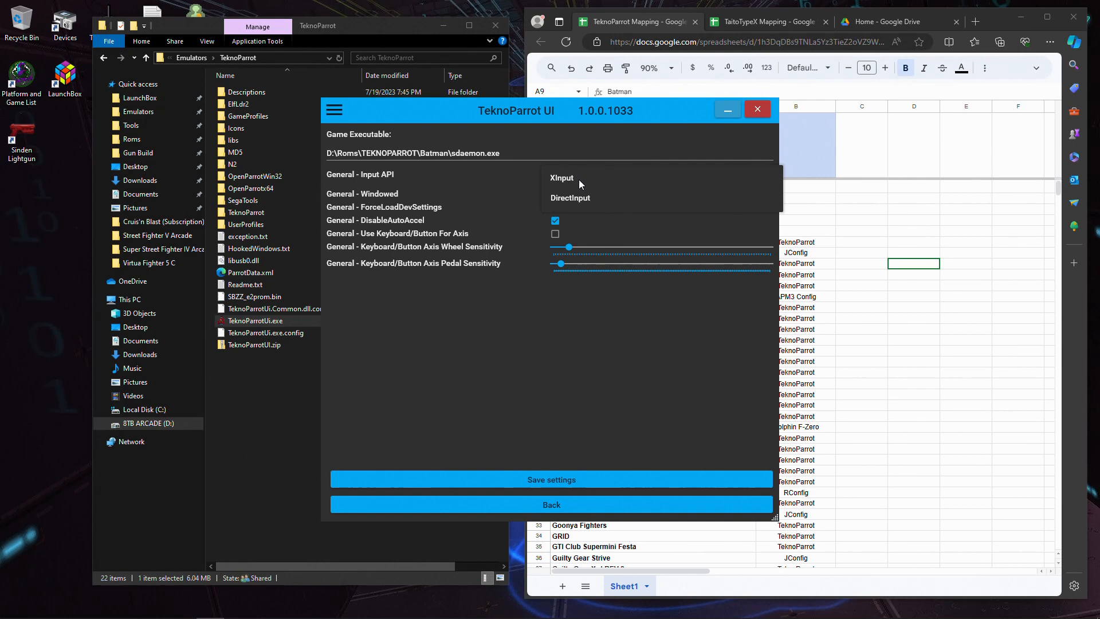
pyautogui.click(582, 198)
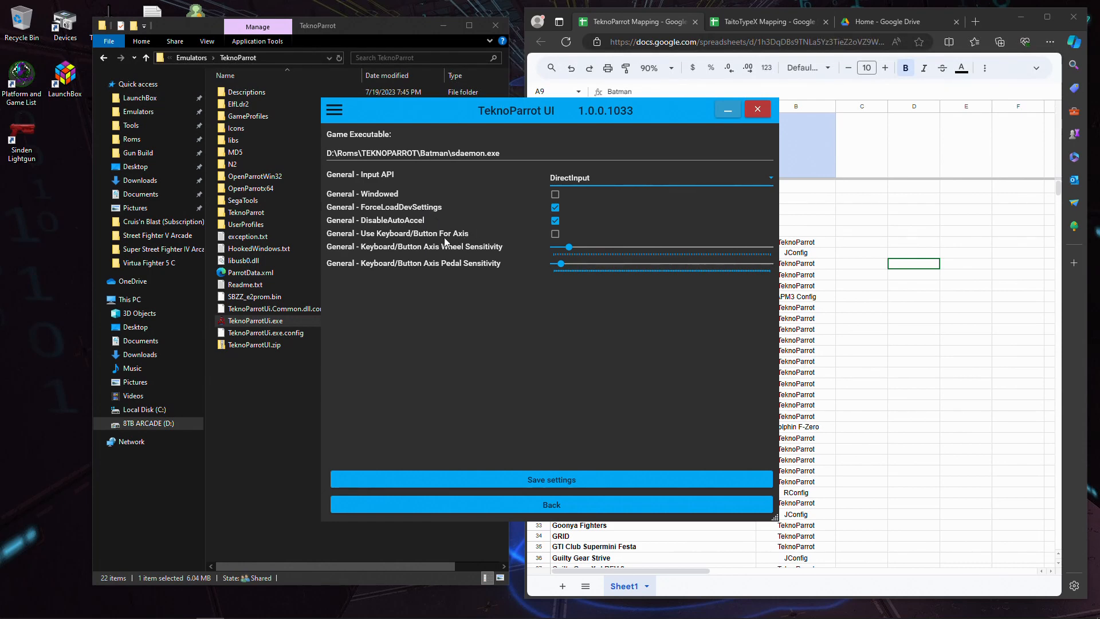
pyautogui.click(555, 235)
pyautogui.click(555, 221)
pyautogui.click(555, 221)
pyautogui.click(565, 479)
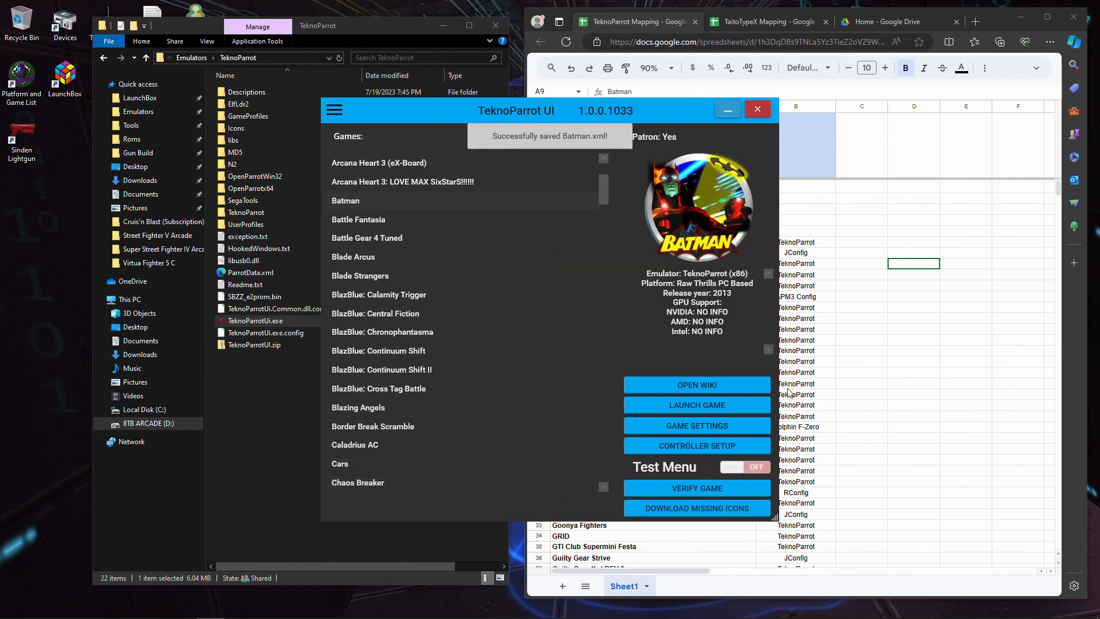
# - In Batman's controller setup, map Gas Axis to Joystick Buttons0, Wheel Axis Left to Joystick X - and Wheel Axis Right to Joystick X +
pyautogui.click(696, 445)
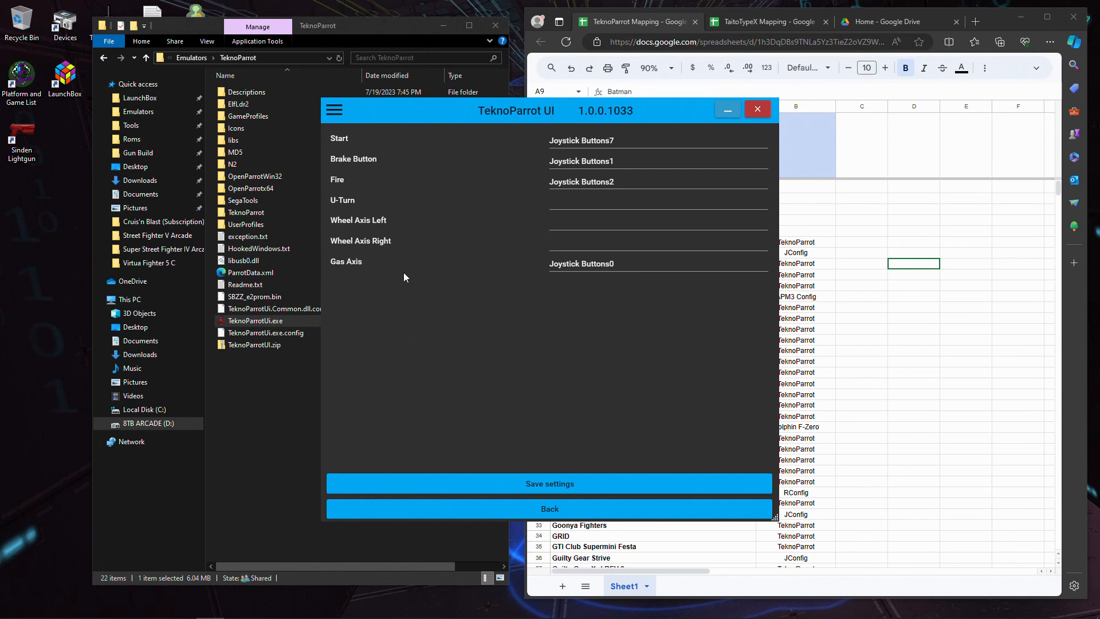
pyautogui.click(594, 262)
pyautogui.click(609, 225)
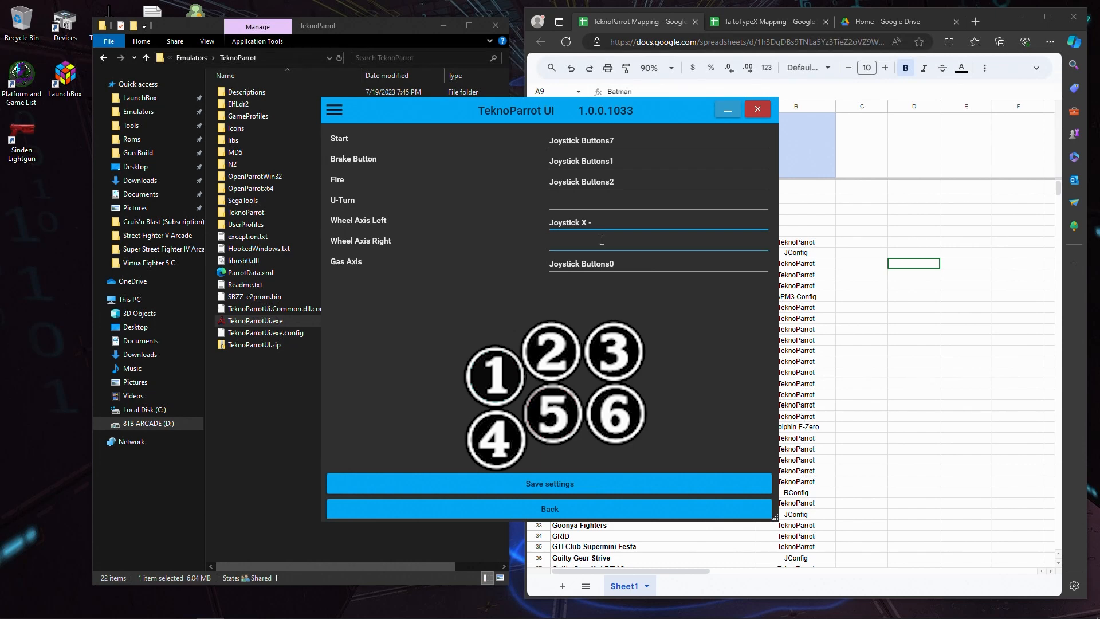
pyautogui.click(604, 243)
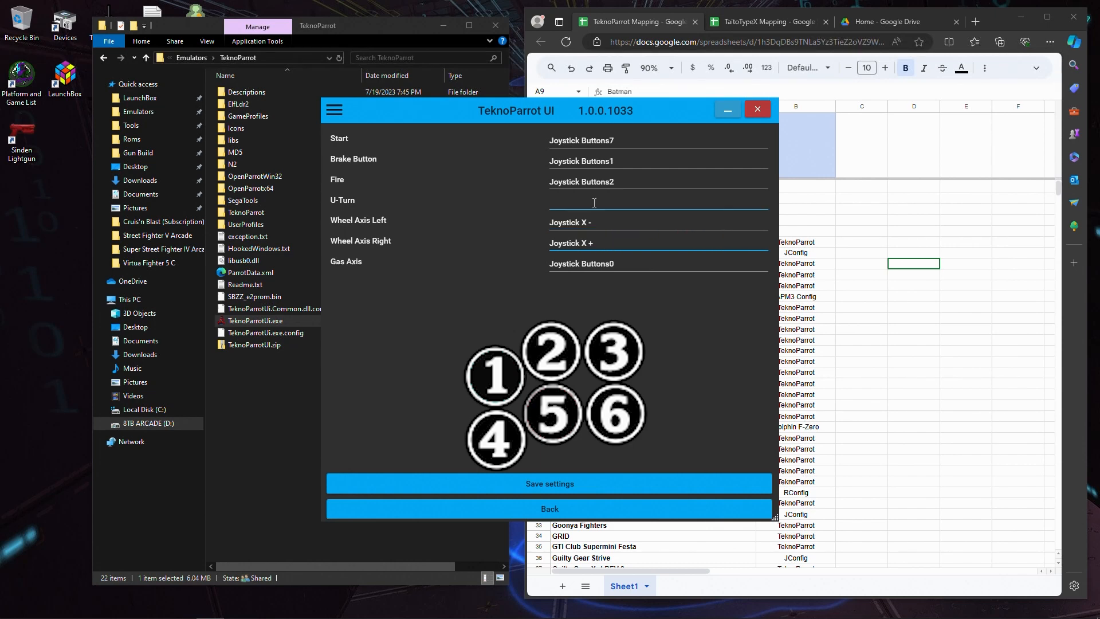
# - Map Start to Joystick Buttons7, Brake Button to Joystick Buttons1 and Fire to Joystick Buttons2
pyautogui.click(594, 141)
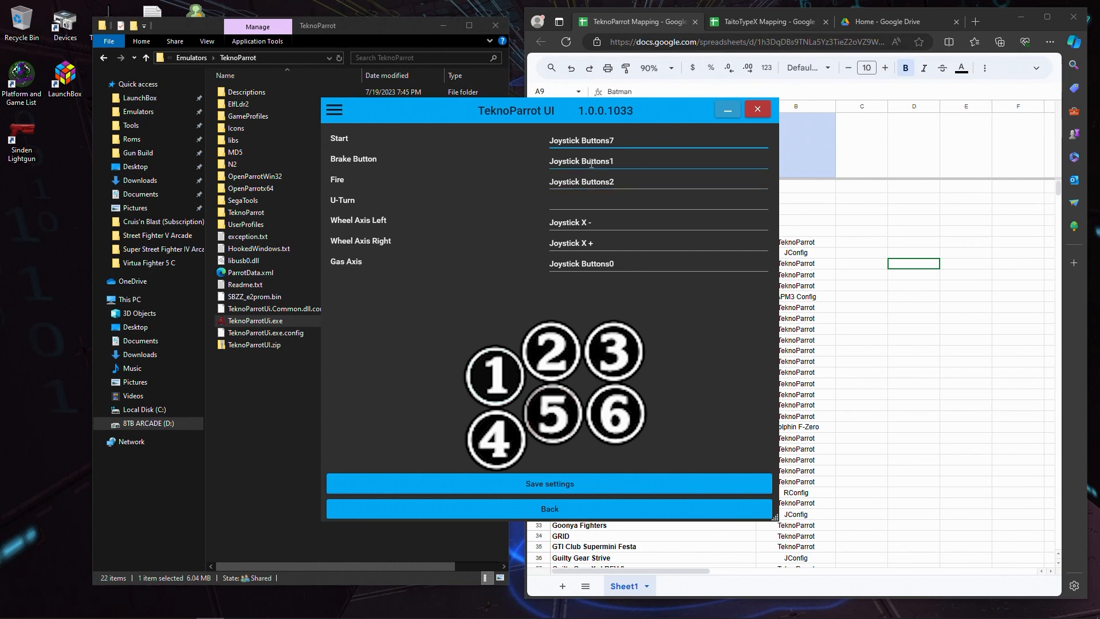
pyautogui.click(591, 164)
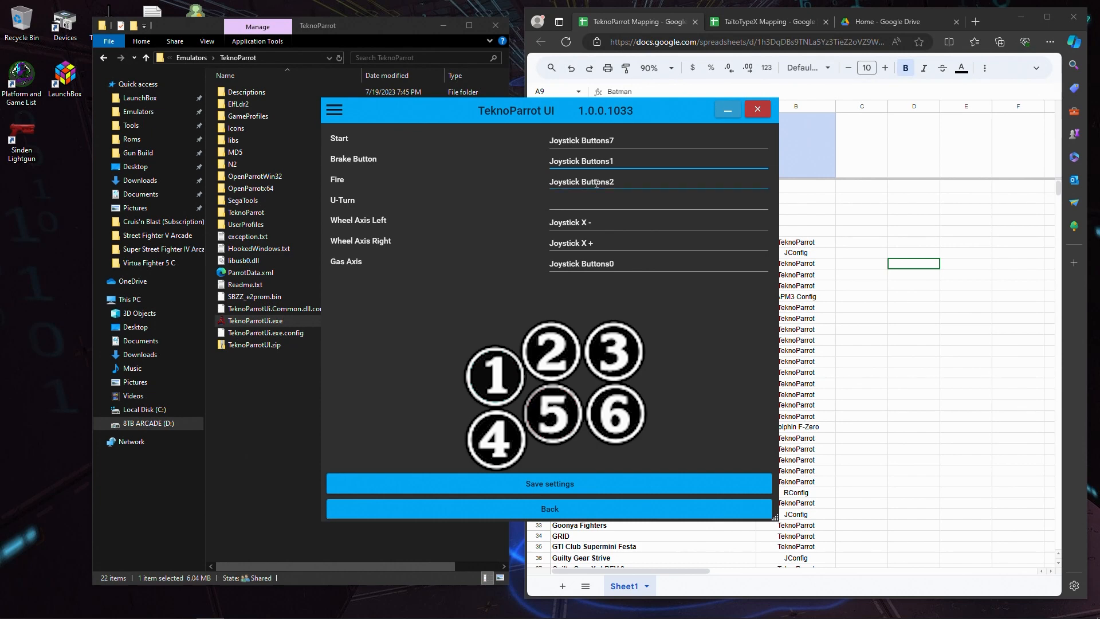
pyautogui.click(606, 185)
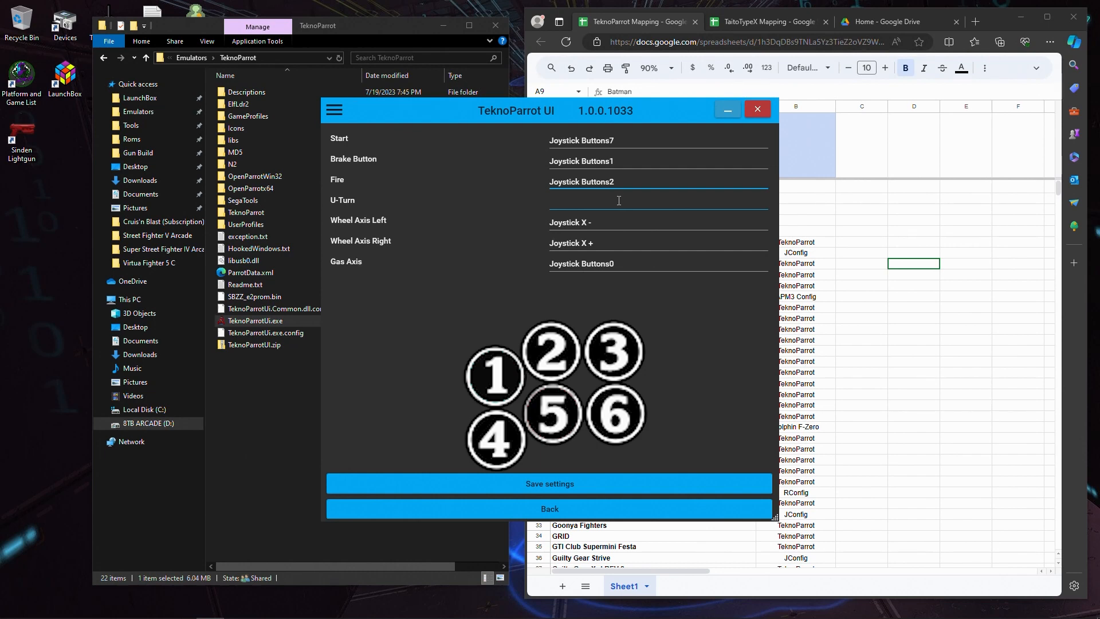
# - Map Batman's U-Turn to Joystick Buttons3, save the controller settings and close TeknoParrot UI
pyautogui.click(619, 200)
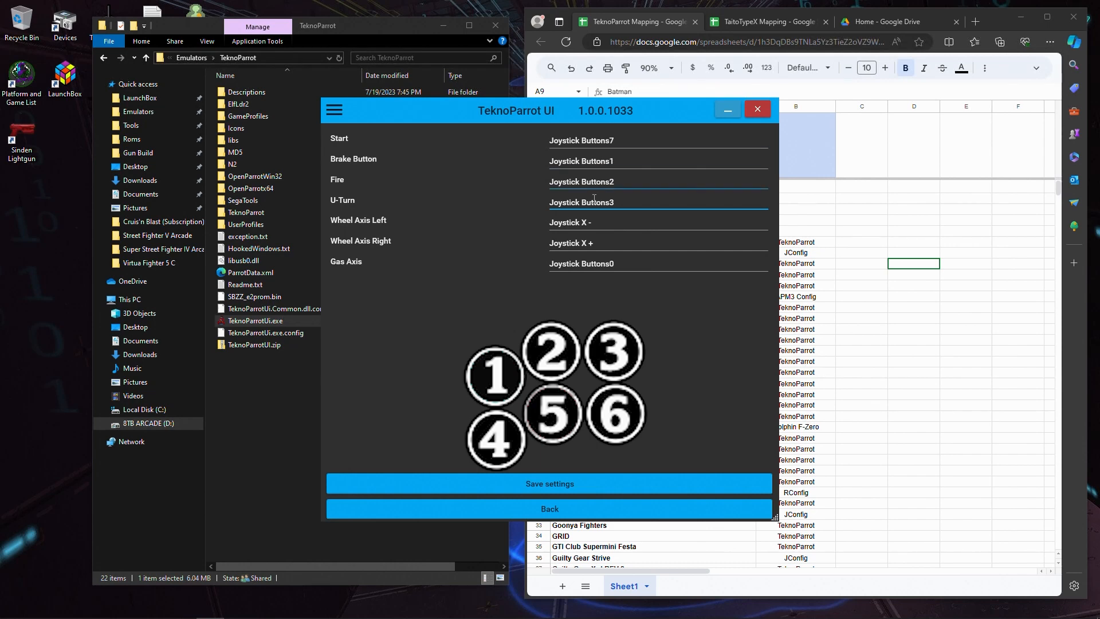
pyautogui.click(571, 487)
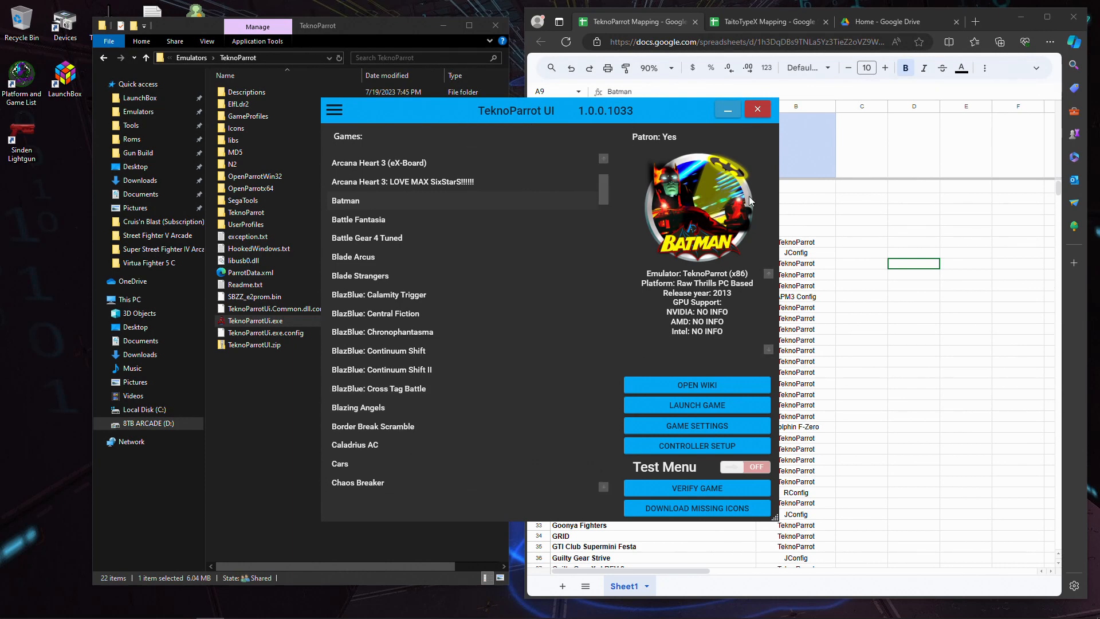
pyautogui.click(759, 118)
# - Examine the TaitoTypeX Mapping spreadsheet for the mapping programs of the first games, Akai Katana Shin through Arcana Heart 3
pyautogui.scroll(-10, 699, 361)
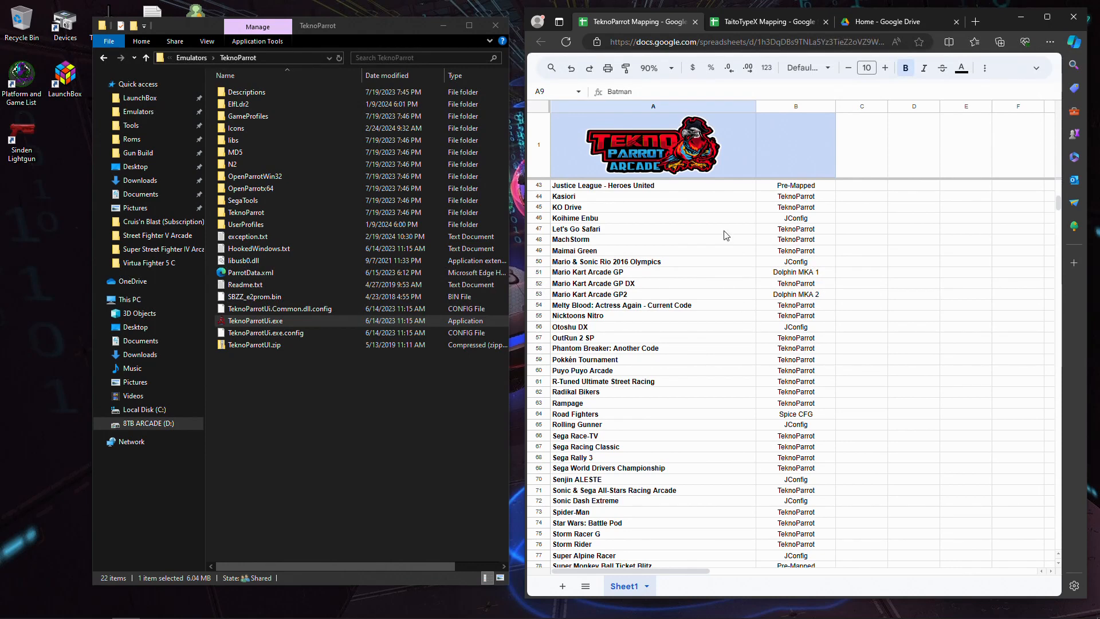
pyautogui.hotkey('ctrl', 'Tab')
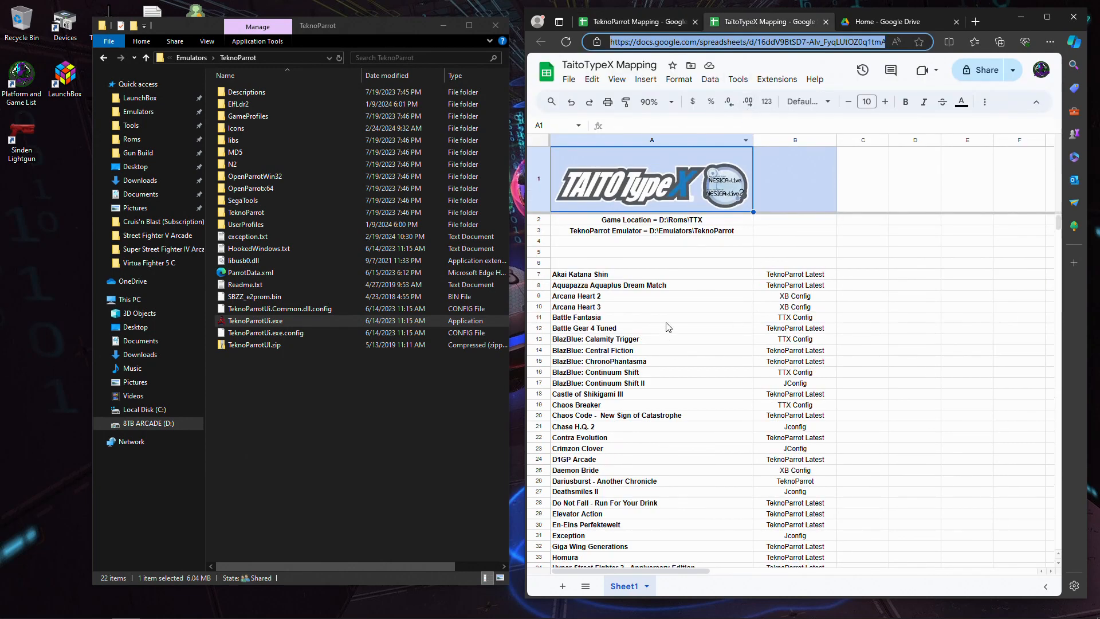
pyautogui.scroll(-5, 693, 289)
pyautogui.scroll(5, 693, 289)
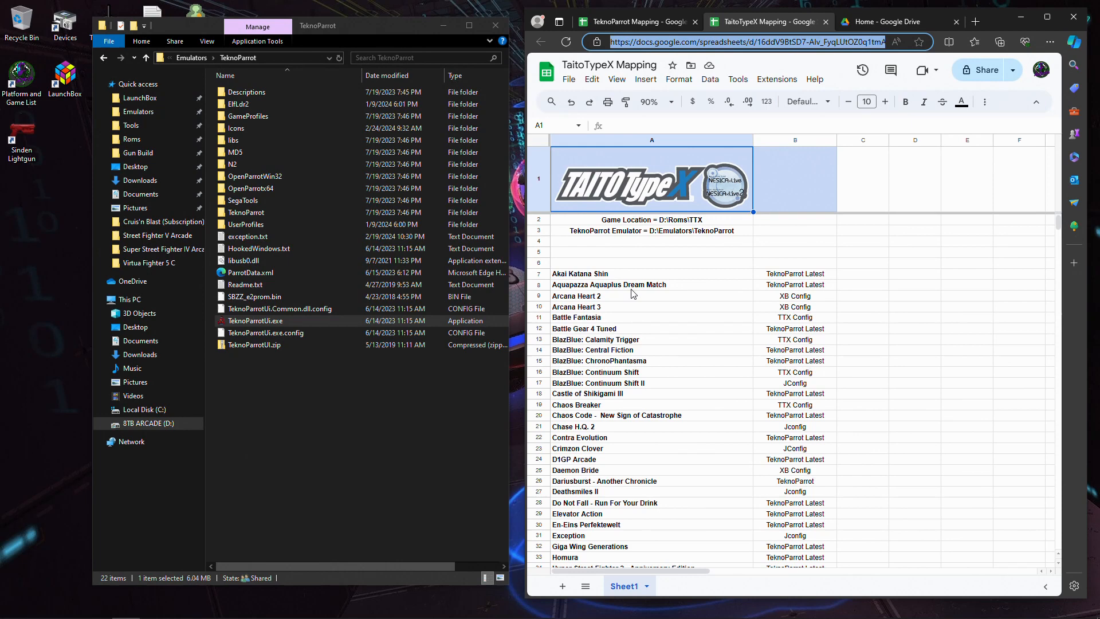
pyautogui.click(784, 276)
pyautogui.click(783, 288)
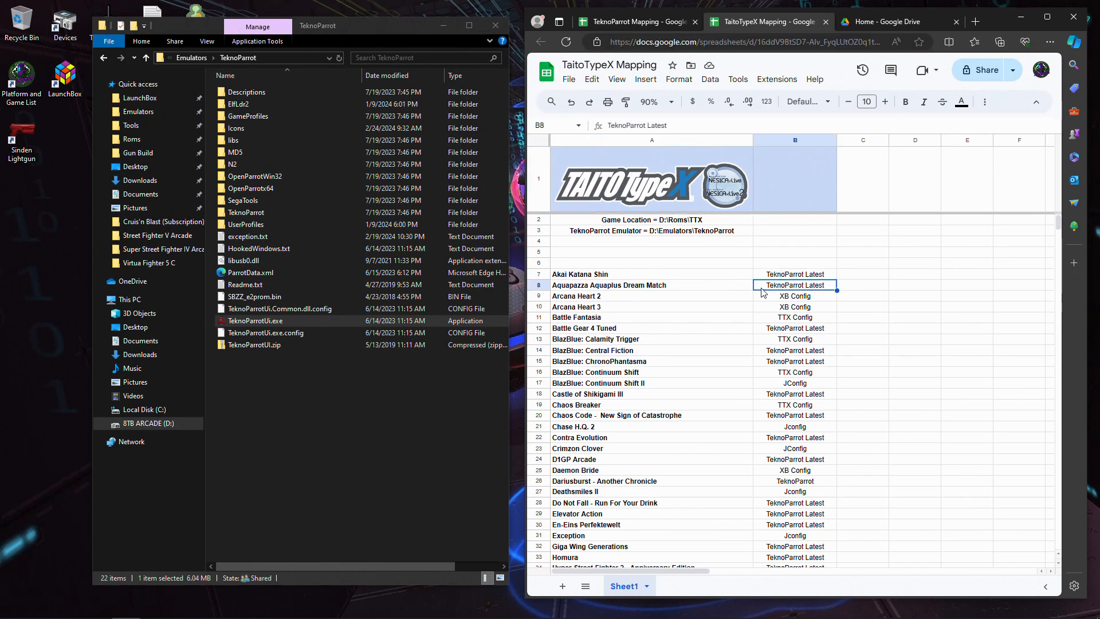
pyautogui.click(795, 277)
pyautogui.click(796, 297)
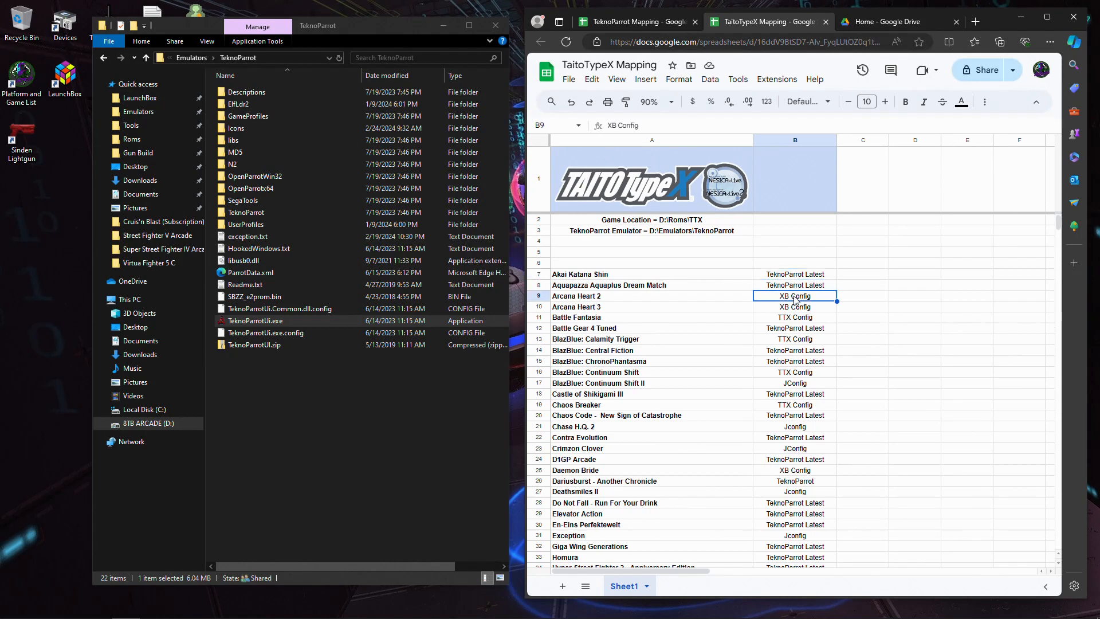
pyautogui.click(799, 308)
pyautogui.click(796, 297)
pyautogui.click(799, 308)
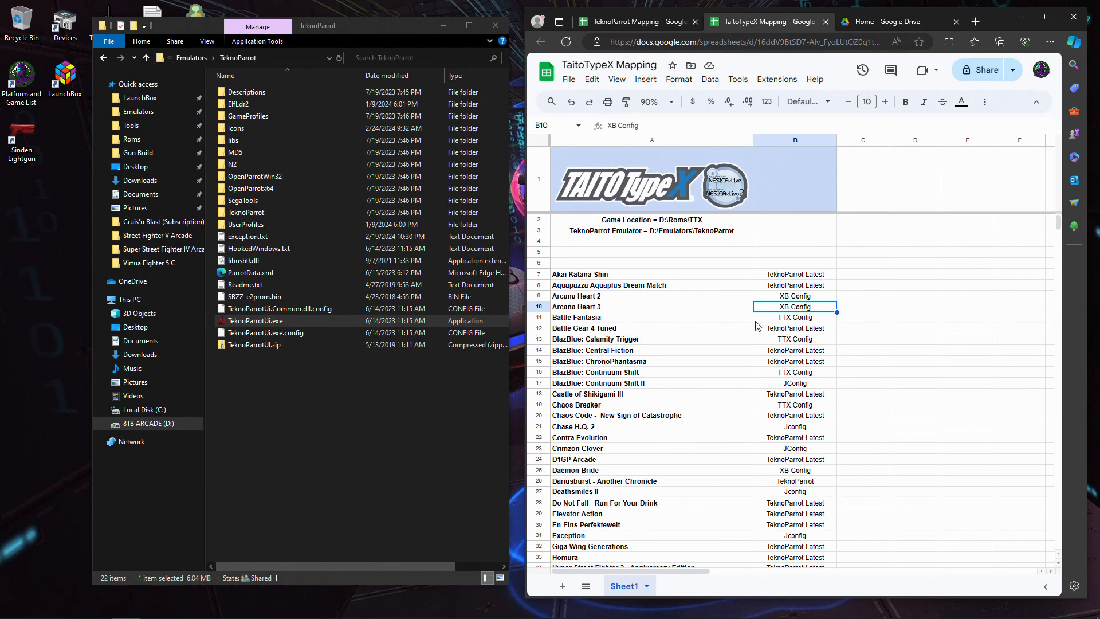
# - Look up Battle Fantasia's mapping program in the TaitoTypeX Mapping spreadsheet
pyautogui.click(731, 321)
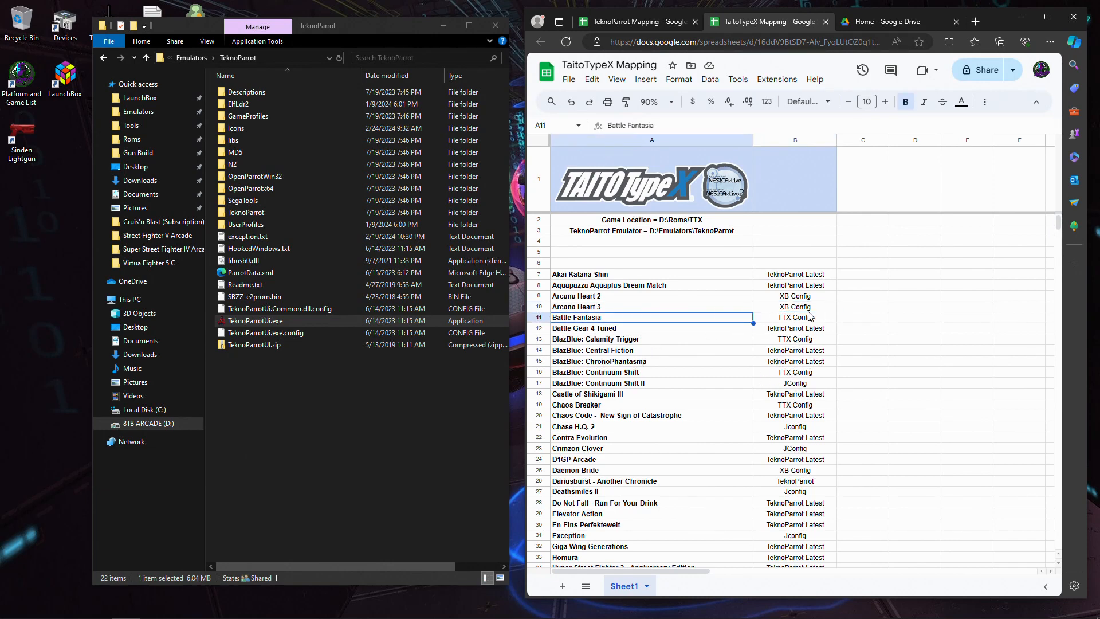
pyautogui.click(803, 321)
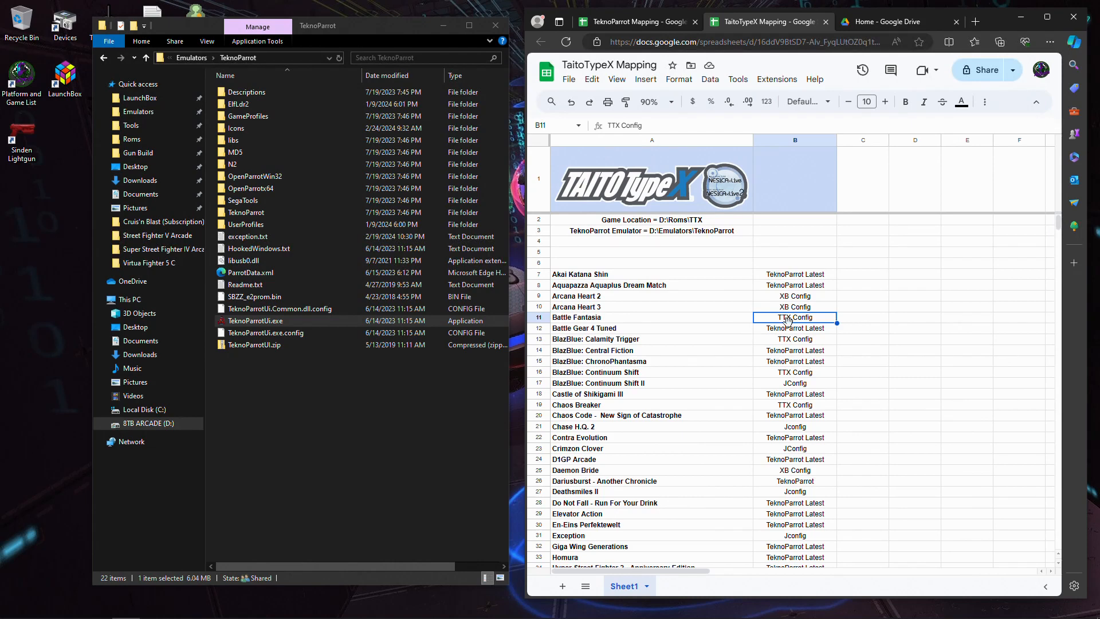
pyautogui.click(630, 320)
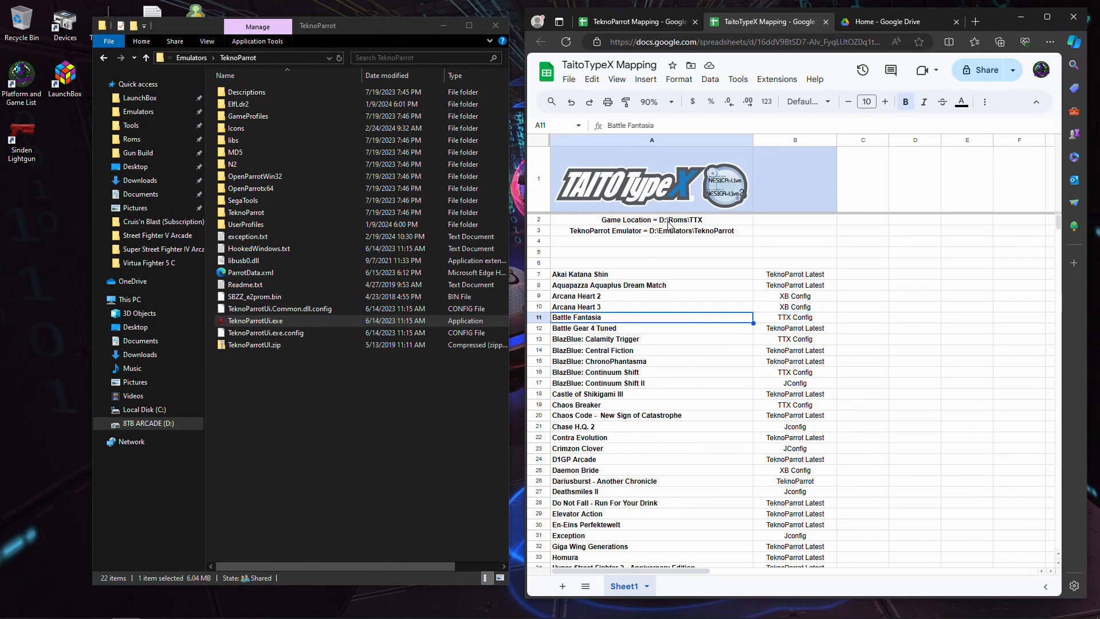
# - In File Explorer, open the Battle Fantasia folder under D:\Roms\TTX and launch ttx_config2.0.exe
pyautogui.click(187, 65)
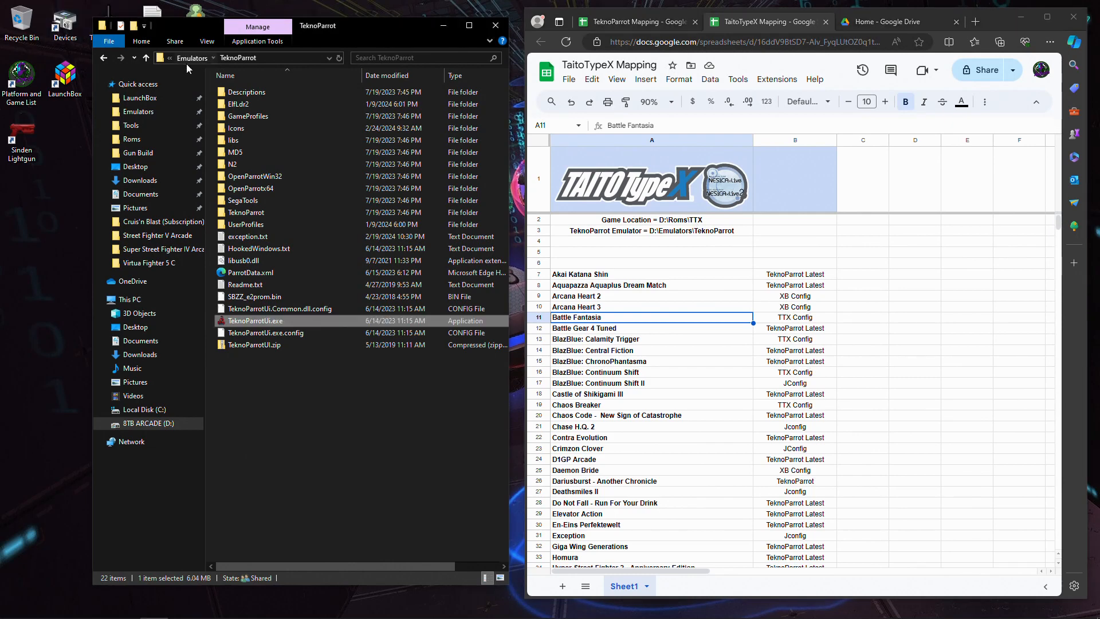
pyautogui.click(189, 60)
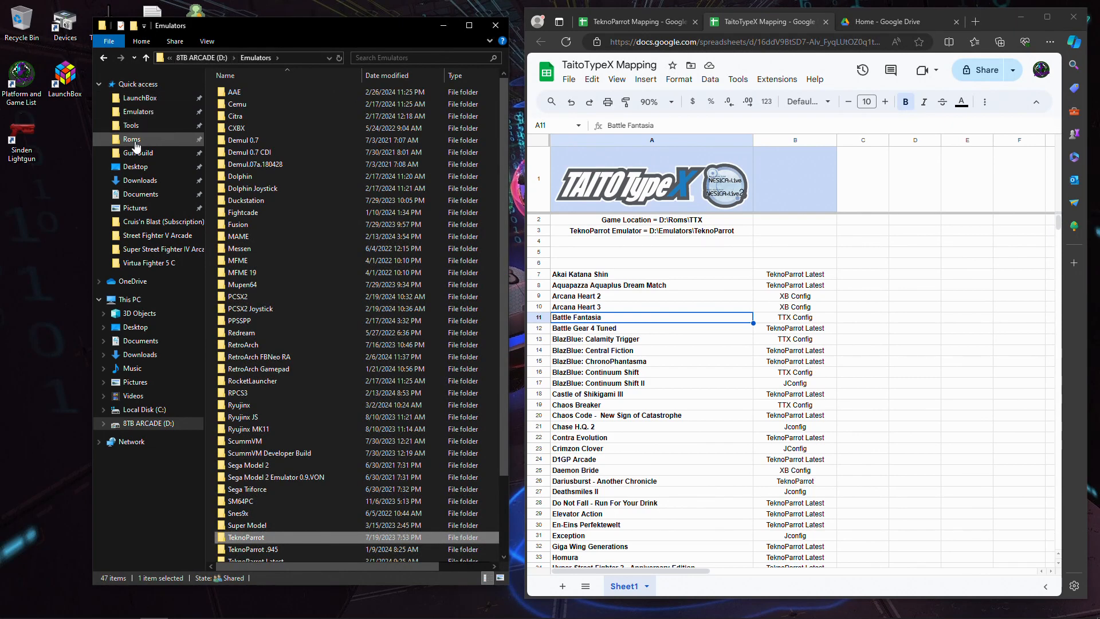
pyautogui.click(188, 57)
pyautogui.doubleClick(249, 129)
pyautogui.scroll(-15, 329, 346)
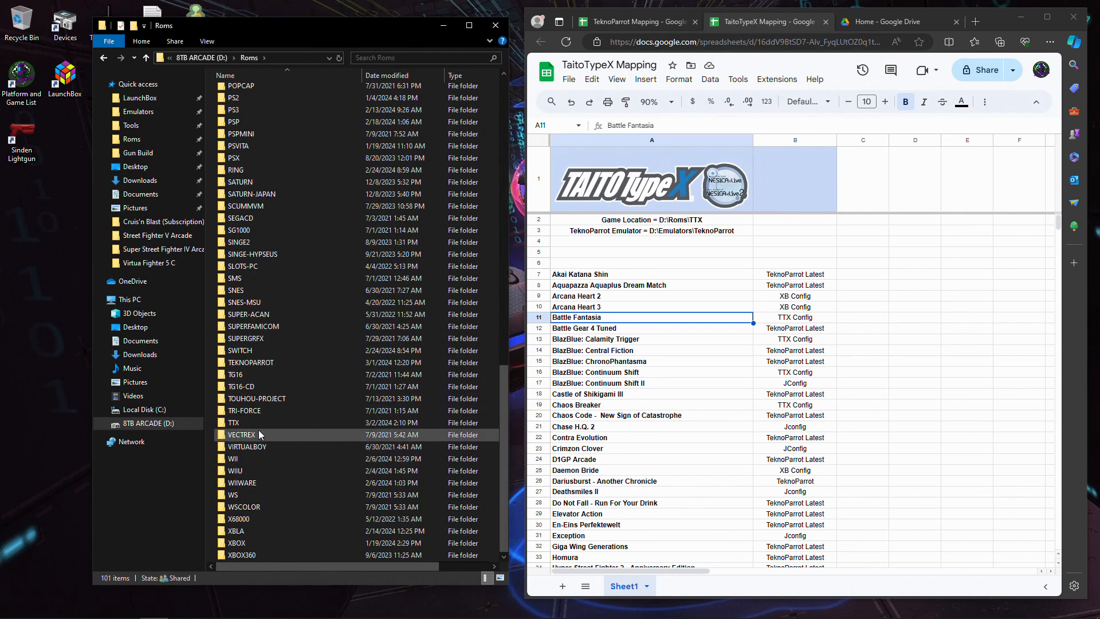
pyautogui.doubleClick(258, 427)
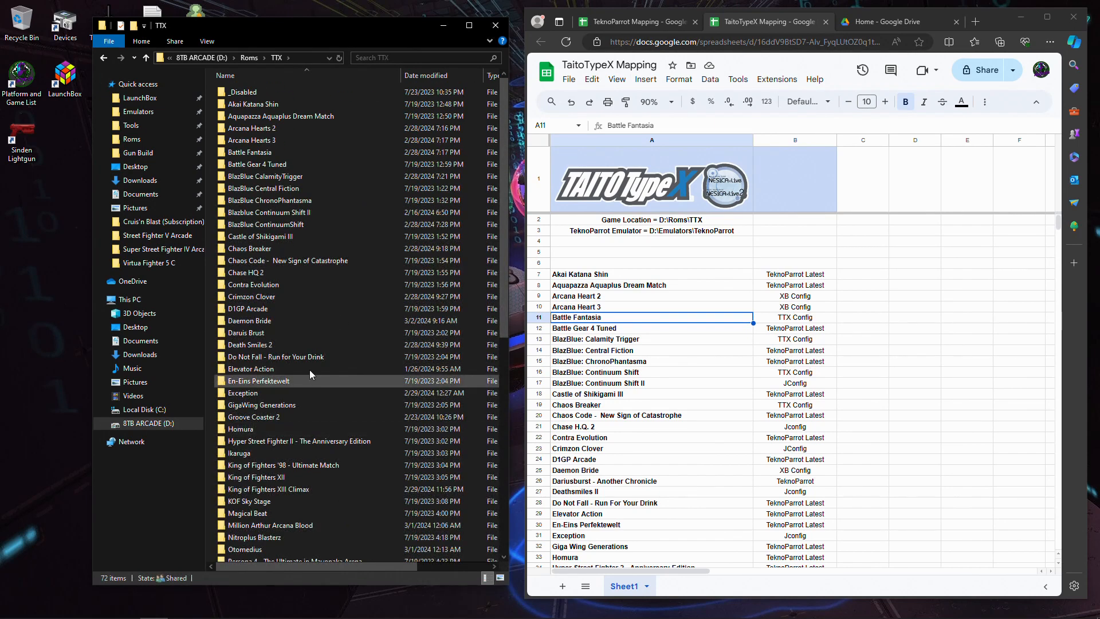
pyautogui.doubleClick(273, 151)
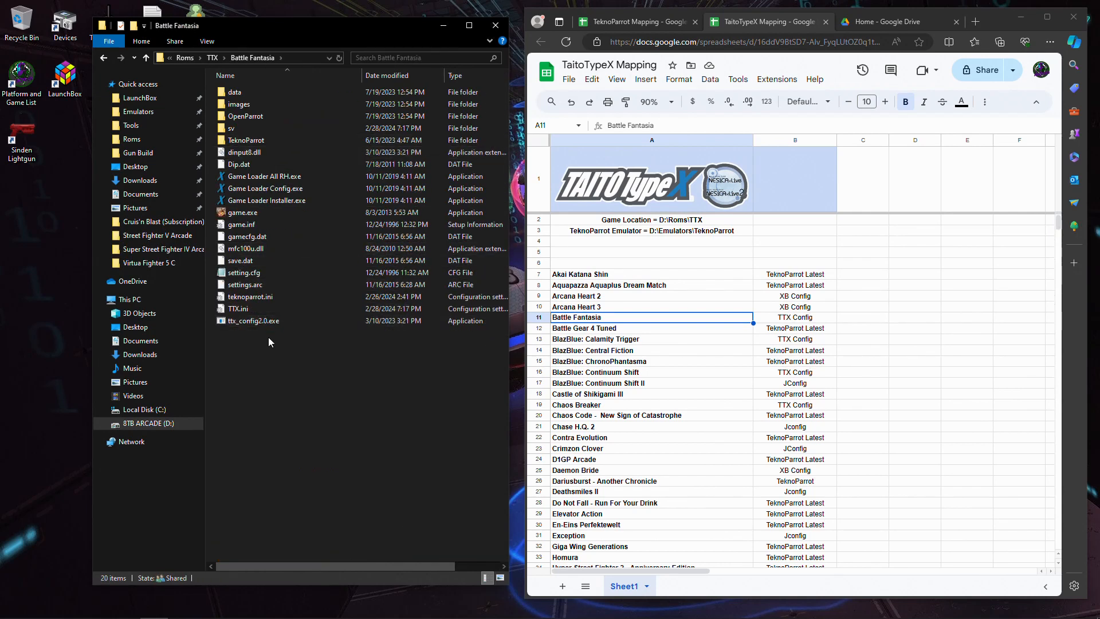
pyautogui.click(258, 325)
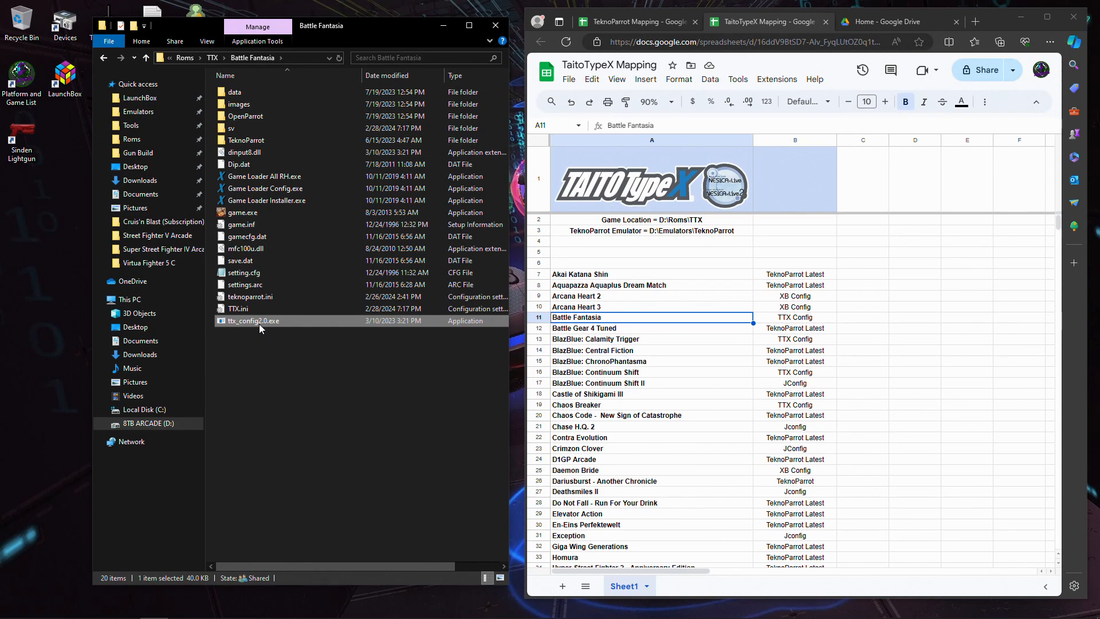
pyautogui.doubleClick(259, 317)
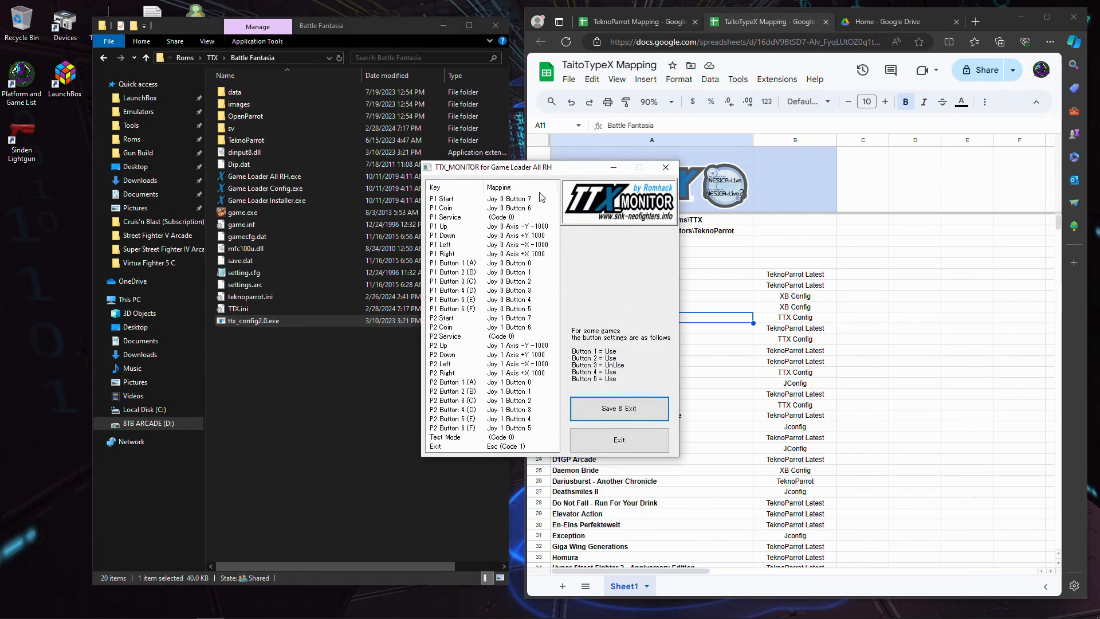
# - Review Battle Fantasia's player 1 and Exit key mappings in TTX_MONITOR, and close it with Save & Exit
pyautogui.click(453, 201)
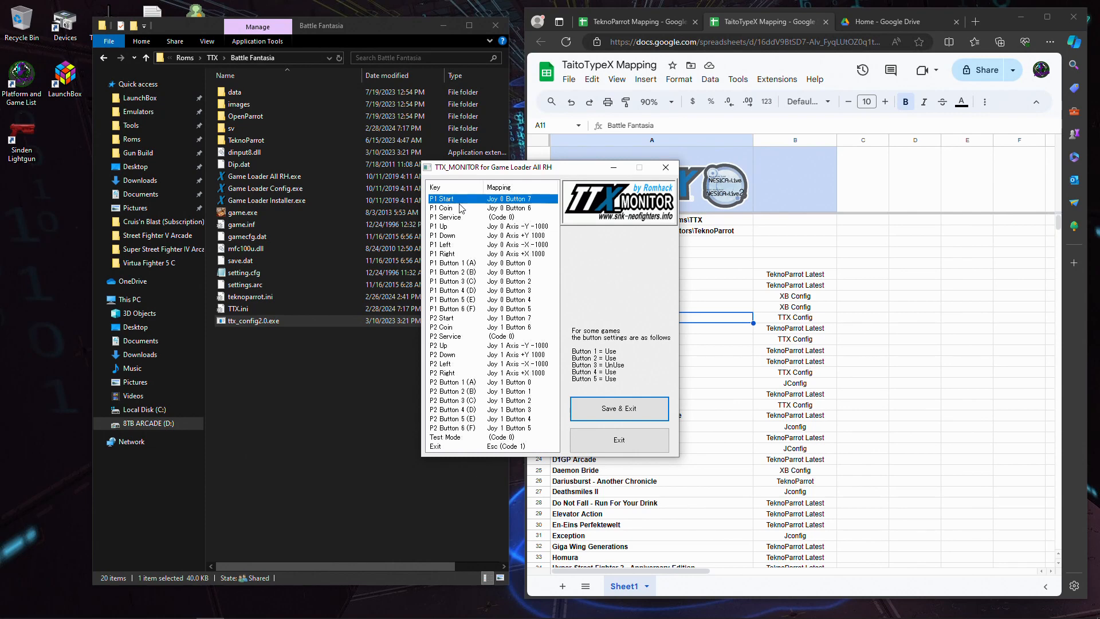
pyautogui.click(460, 208)
pyautogui.click(466, 219)
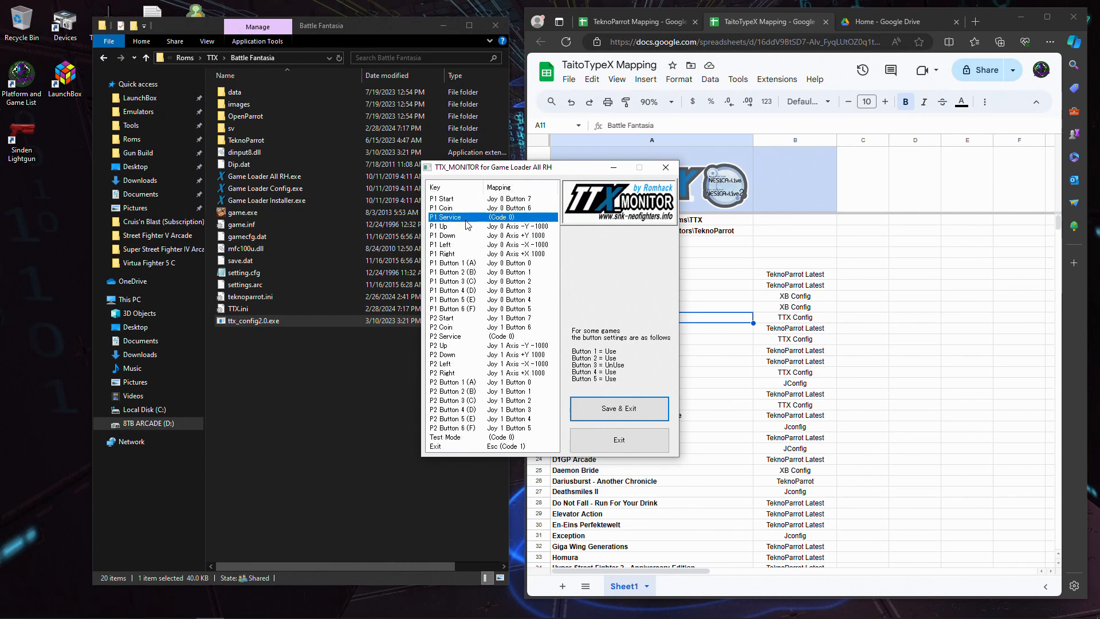
pyautogui.click(487, 228)
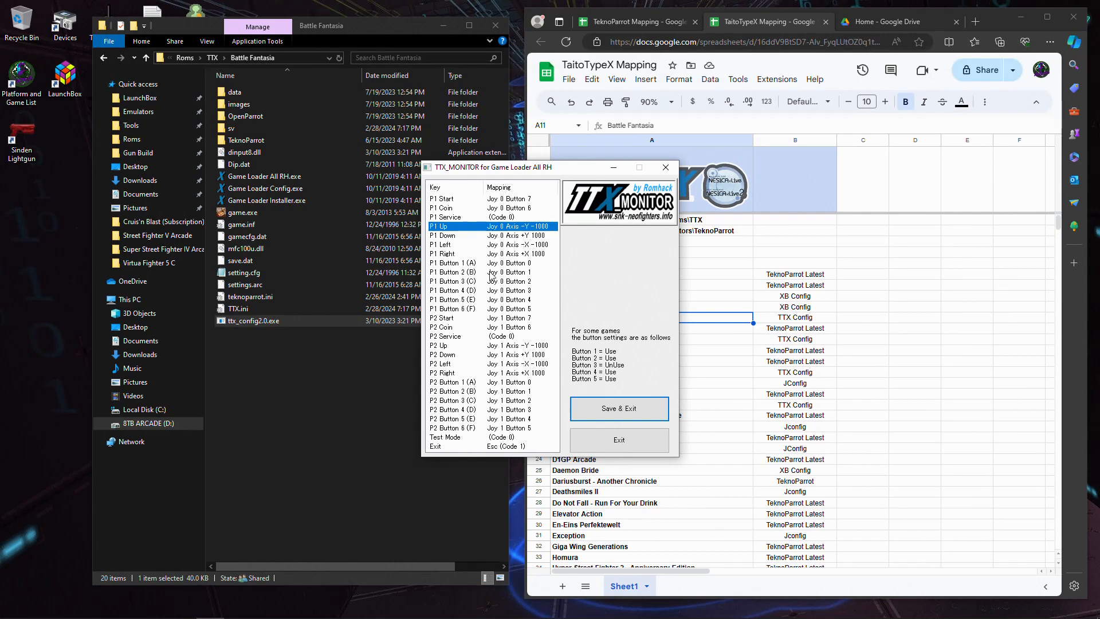
pyautogui.click(504, 264)
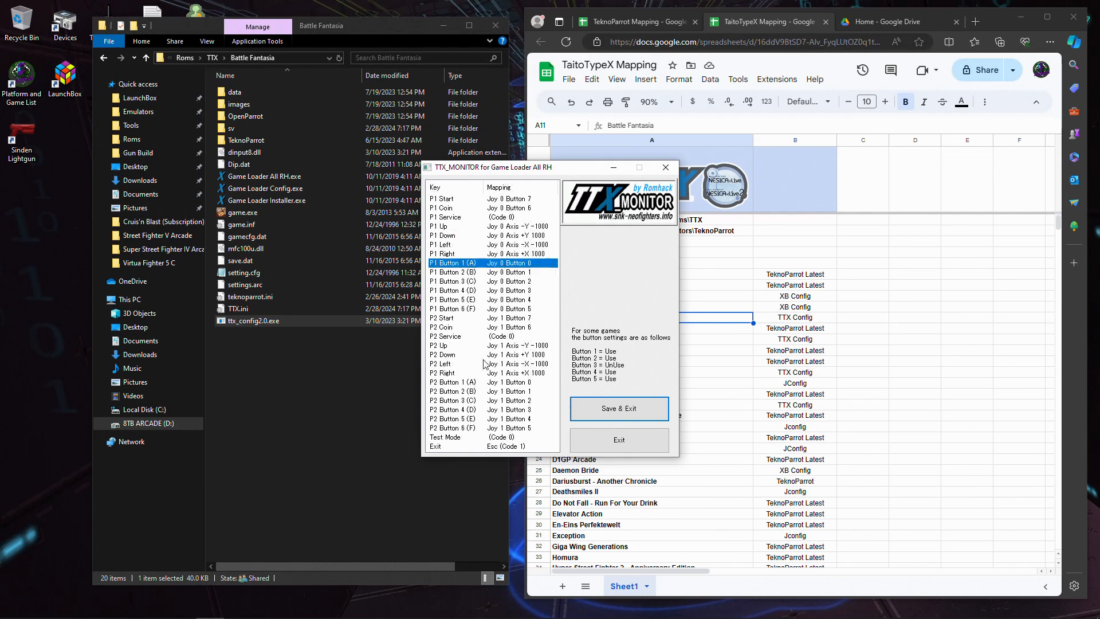
pyautogui.click(498, 446)
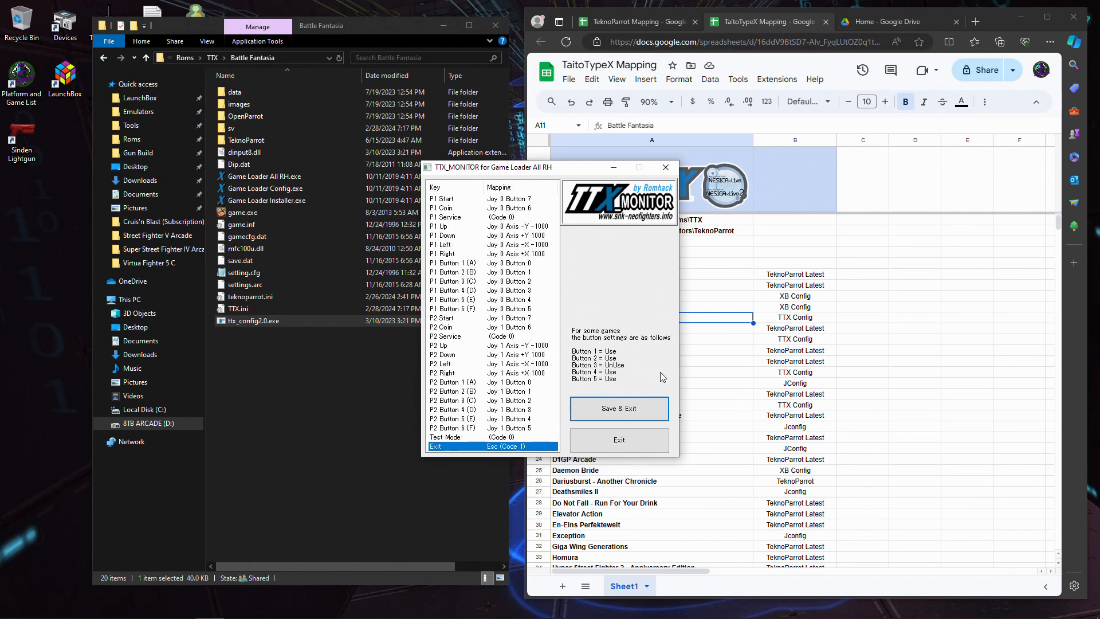
pyautogui.moveTo(533, 170); pyautogui.dragTo(503, 97)
pyautogui.click(612, 337)
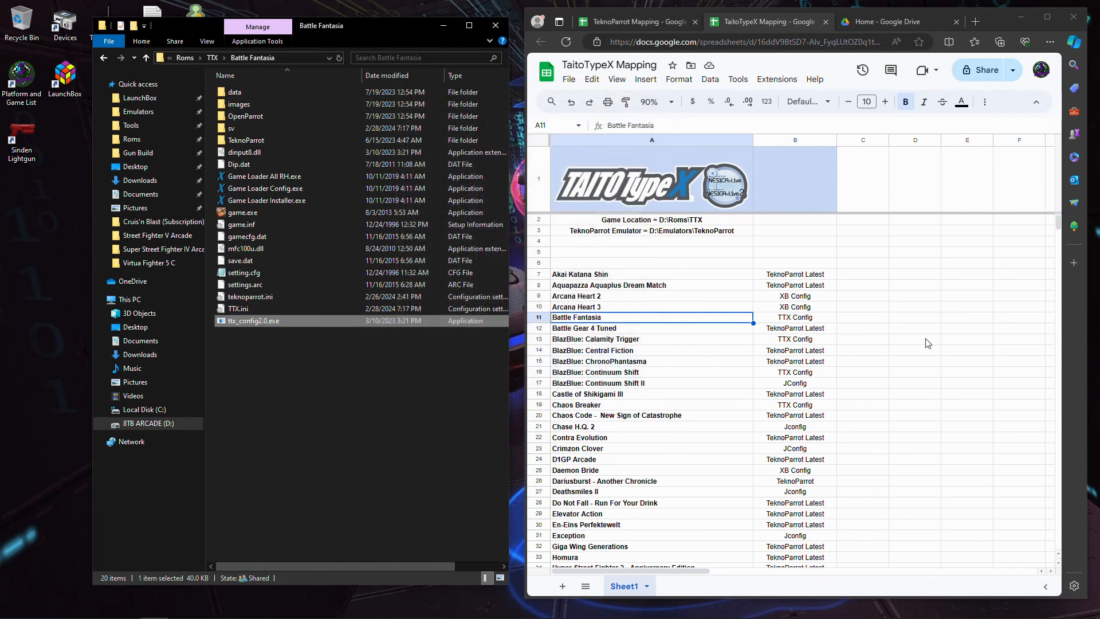
# - Check the TaitoTypeX Mapping spreadsheet for the programs that map Akai Katana Shin, Giga Wing Generations, Homura and King of Fighters XIII Climax
pyautogui.click(793, 275)
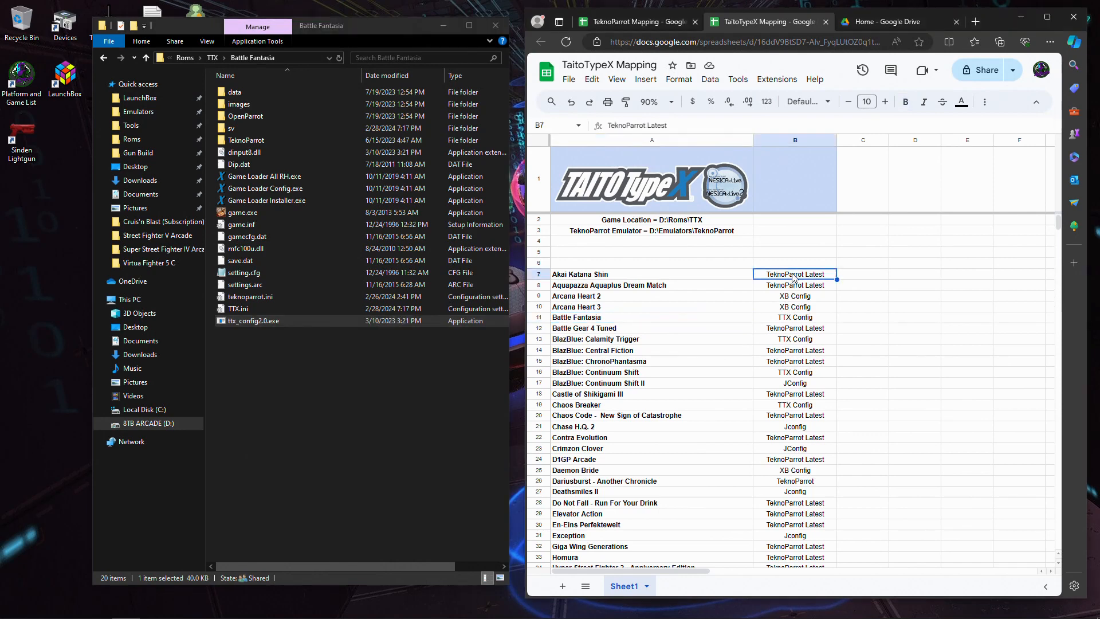
pyautogui.scroll(-1, 790, 326)
pyautogui.scroll(-7, 791, 353)
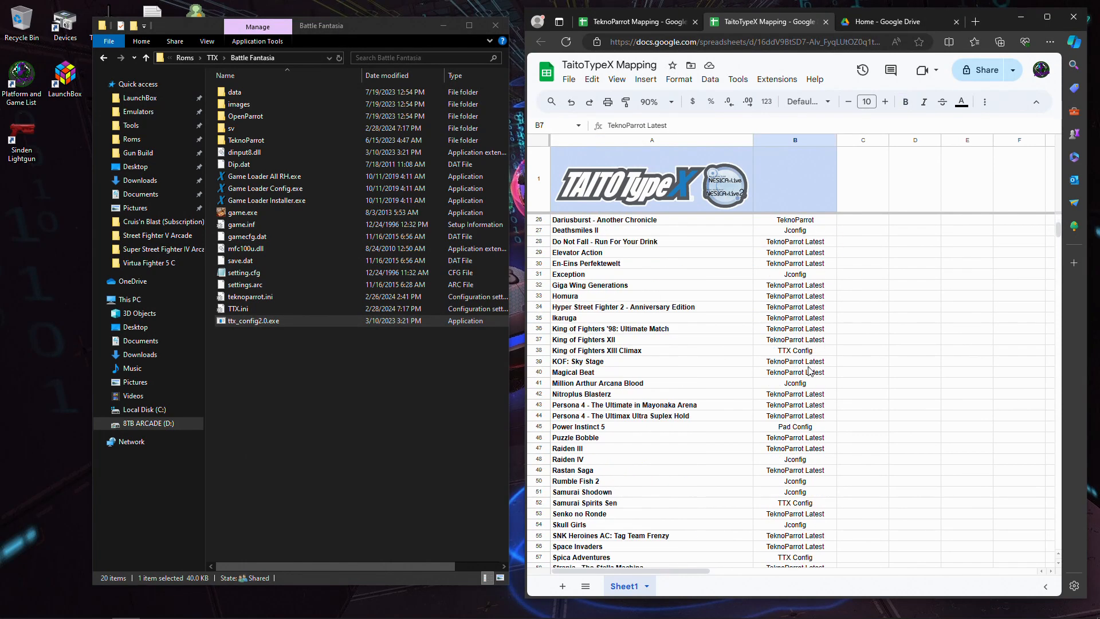
pyautogui.click(707, 287)
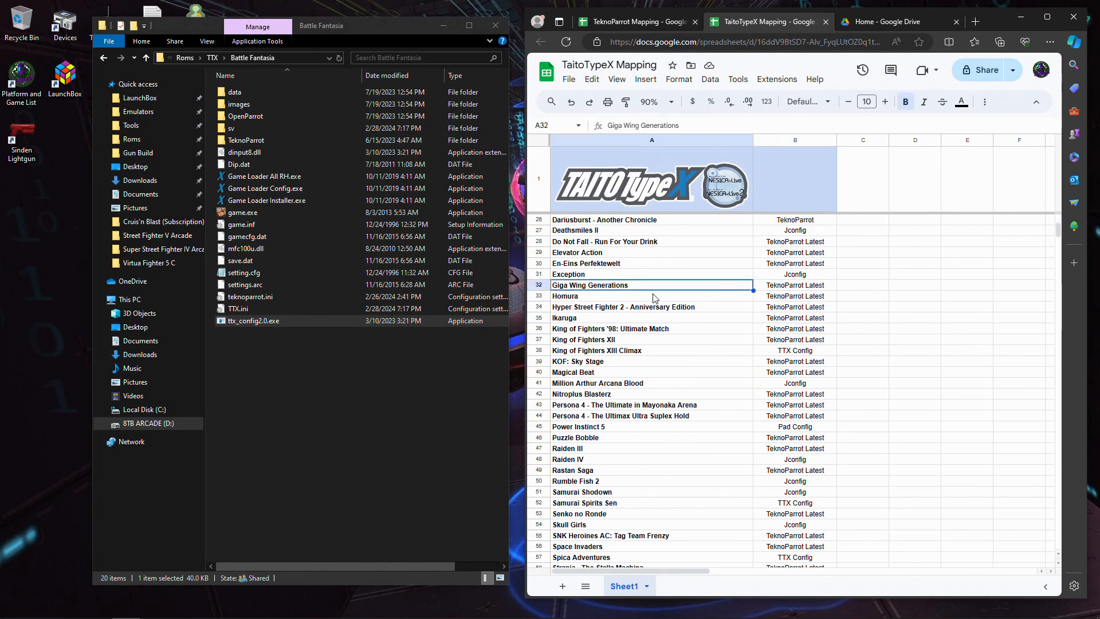
pyautogui.click(658, 350)
pyautogui.click(791, 287)
pyautogui.click(796, 296)
pyautogui.click(698, 354)
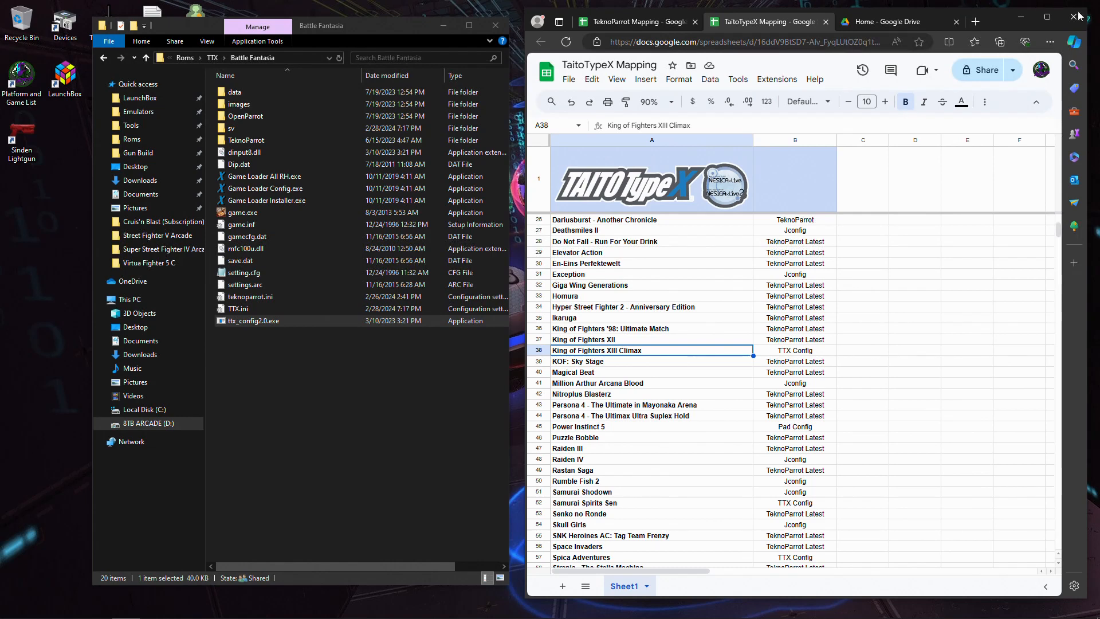
pyautogui.click(795, 352)
pyautogui.click(723, 356)
pyautogui.click(785, 352)
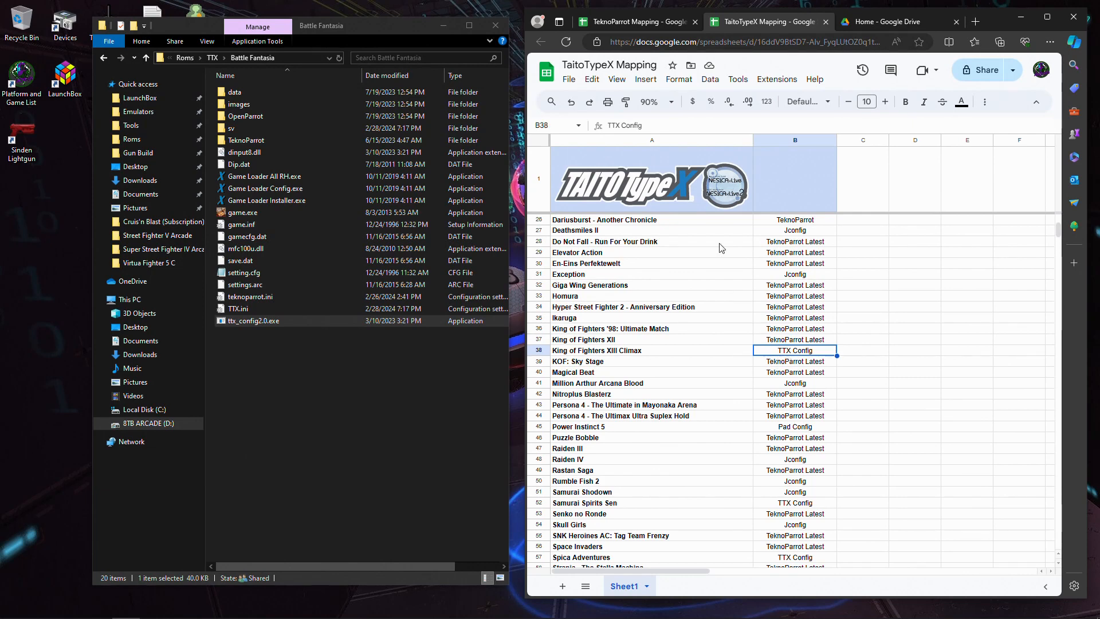
pyautogui.scroll(5, 724, 287)
# - Return to the TeknoParrot Mapping spreadsheet and the D:\Roms\TTX folder, and select Mario Kart Arcade GP DX in the spreadsheet
pyautogui.click(617, 22)
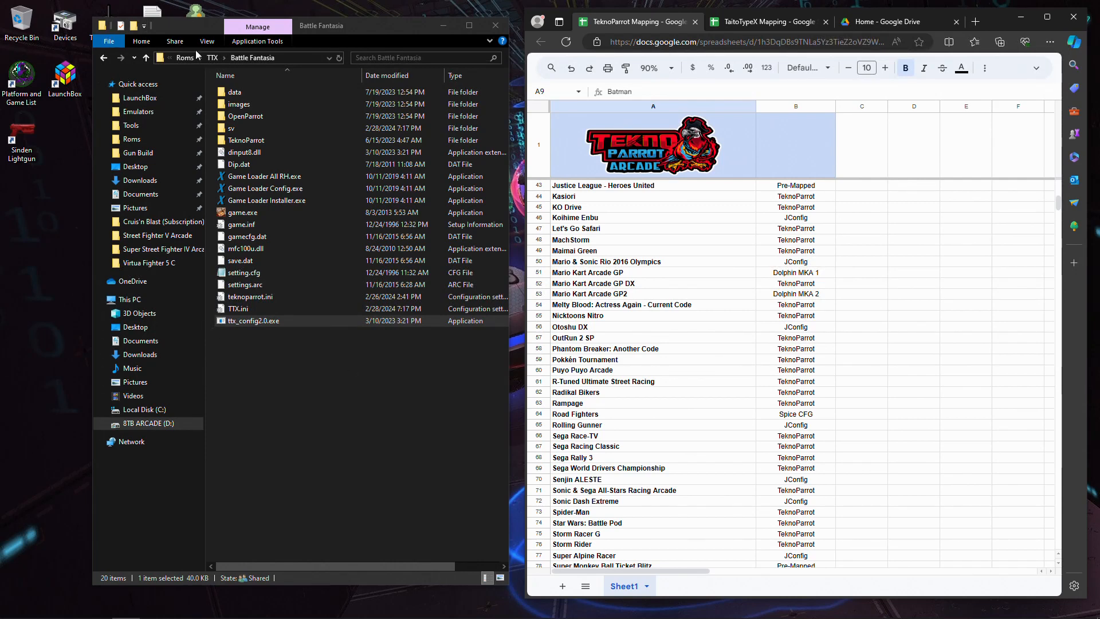
pyautogui.click(212, 57)
pyautogui.click(380, 428)
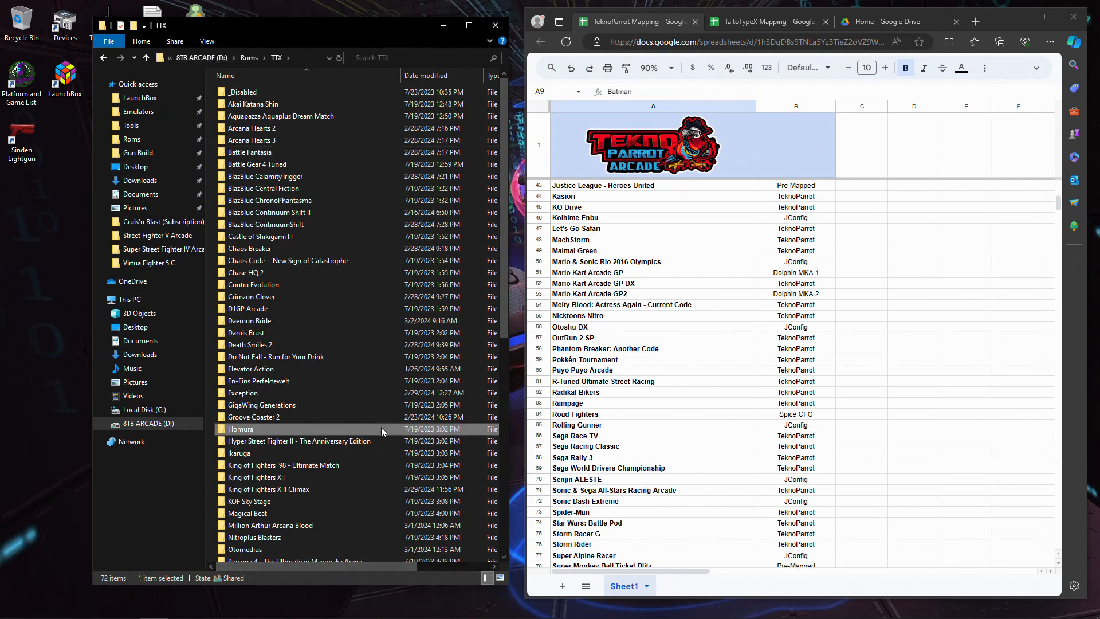
pyautogui.click(698, 285)
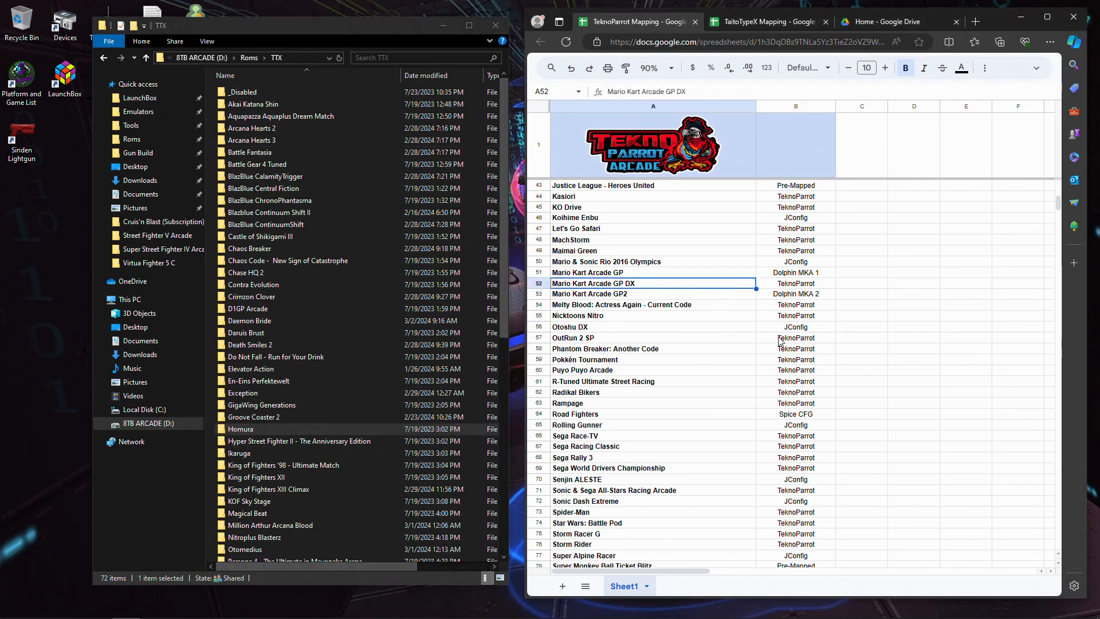